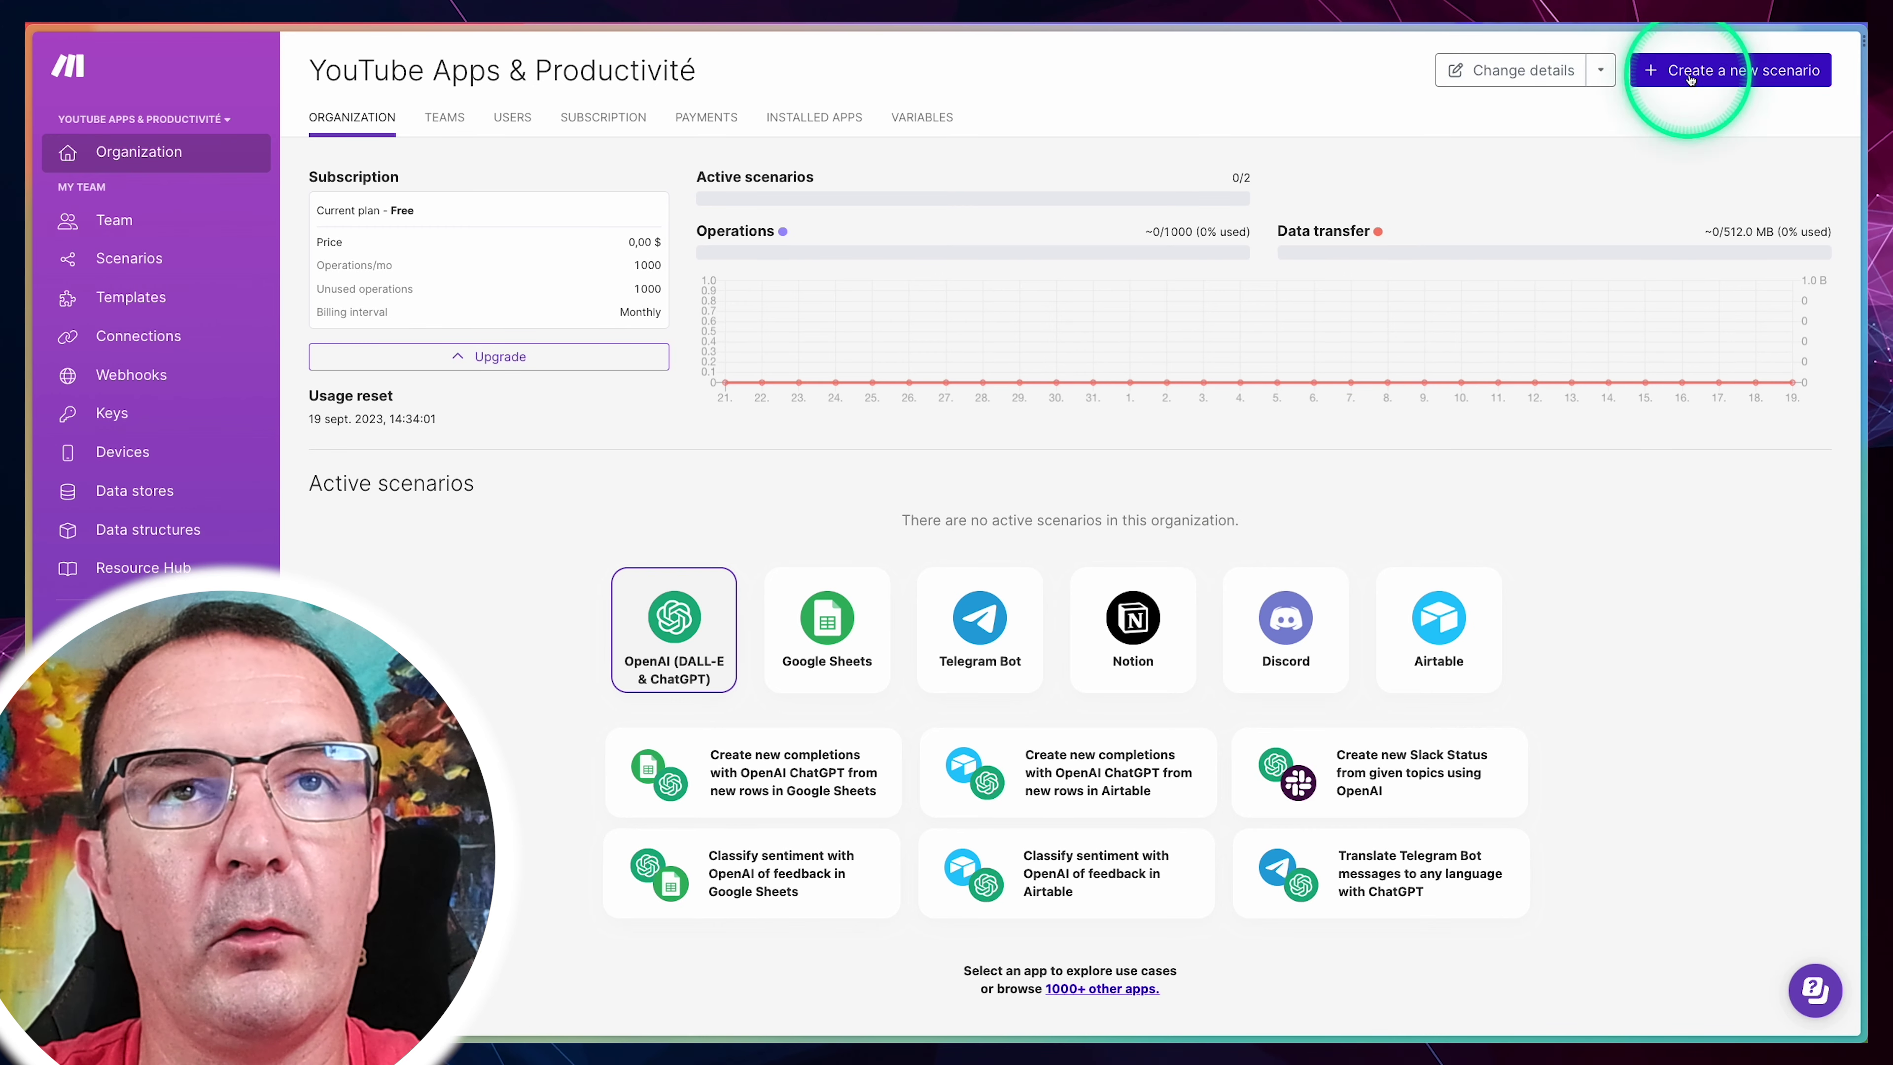
pyautogui.click(1733, 78)
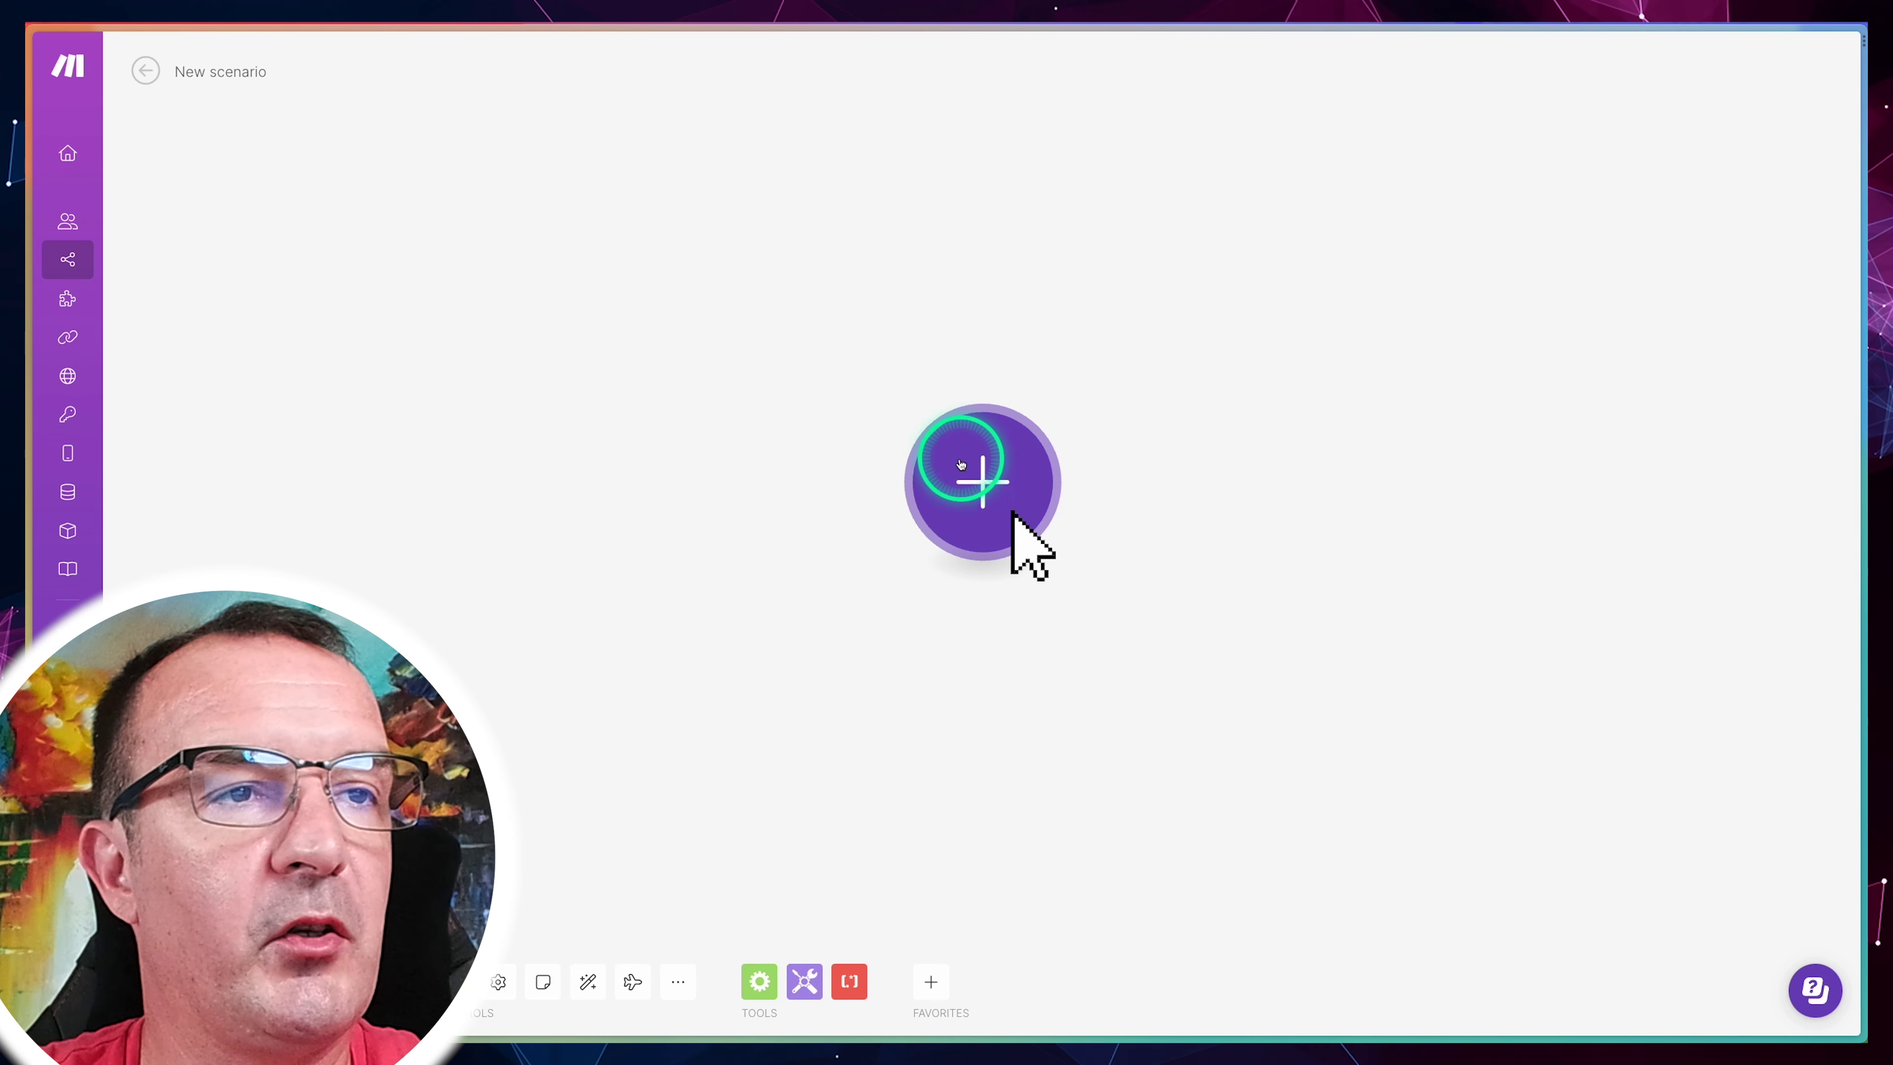
pyautogui.click(983, 484)
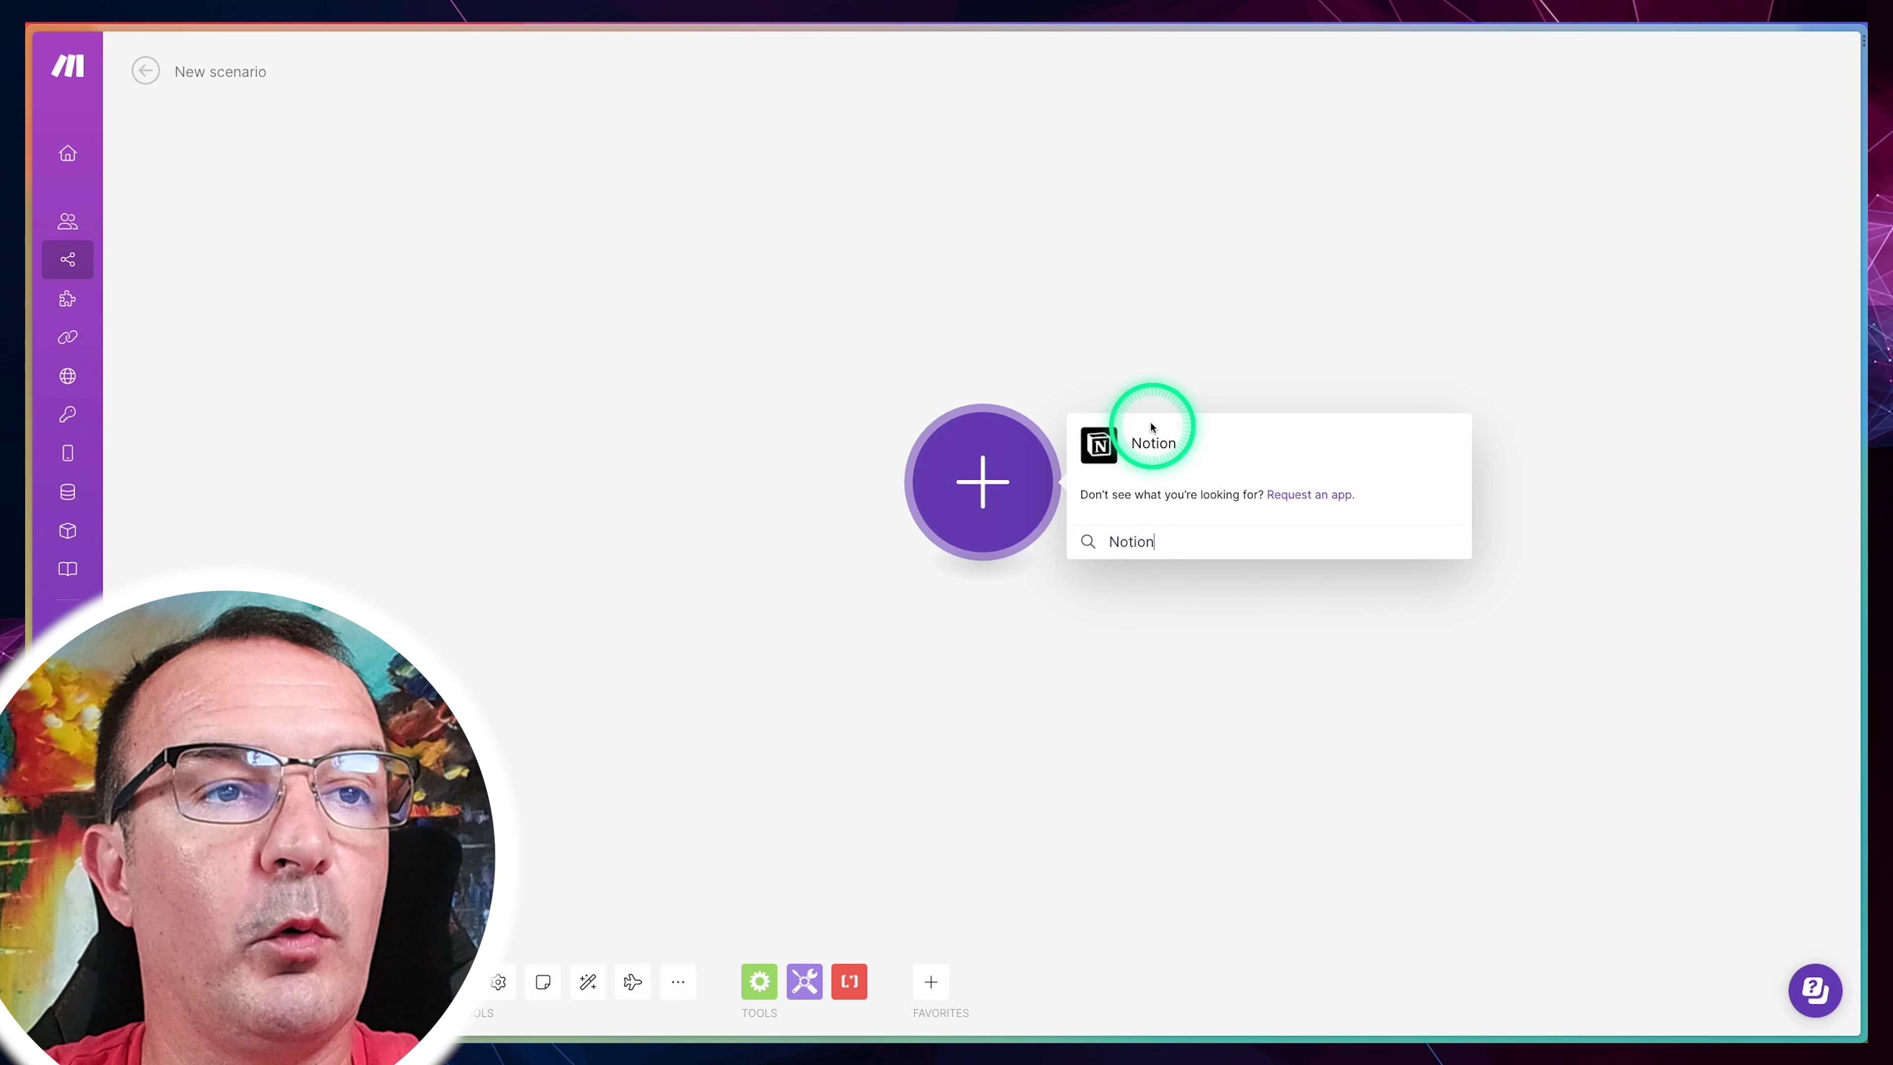
pyautogui.click(1149, 443)
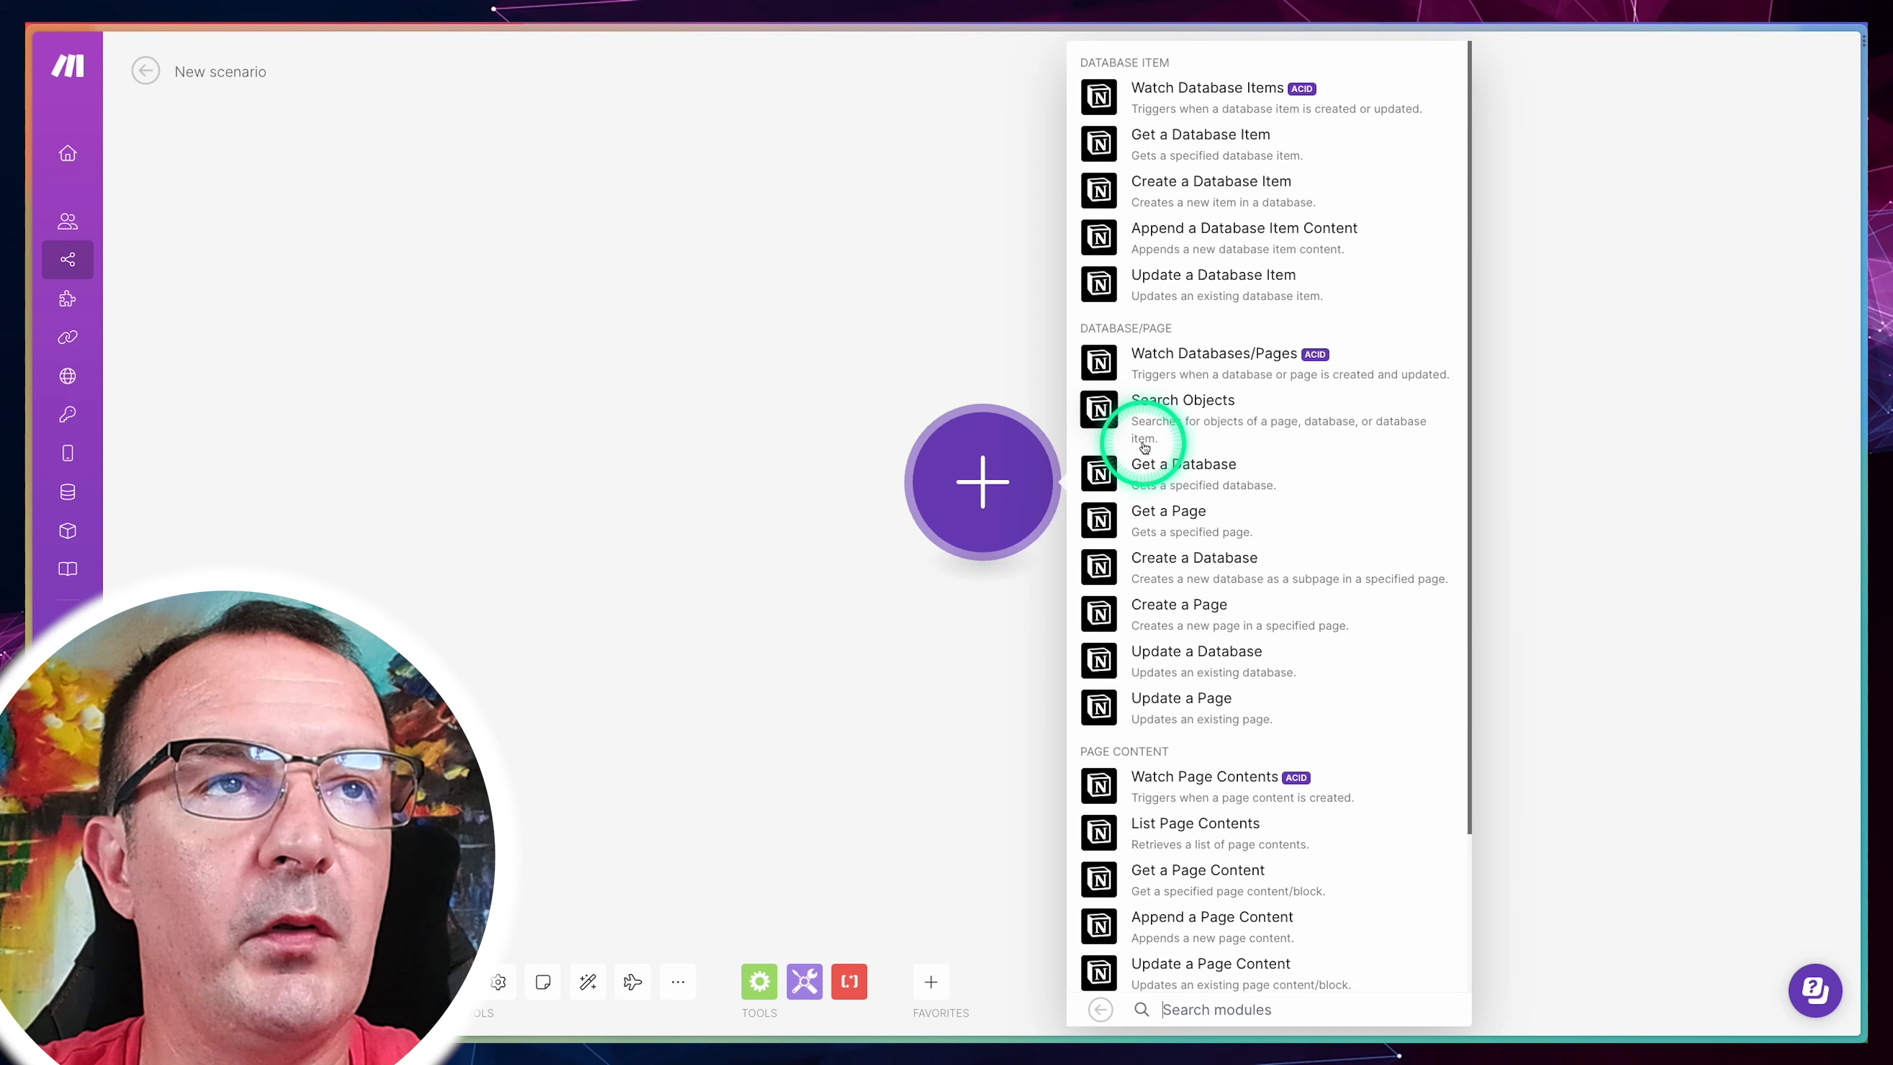
pyautogui.scroll(-1, 1279, 732)
pyautogui.scroll(-3, 1280, 730)
pyautogui.scroll(4, 1281, 727)
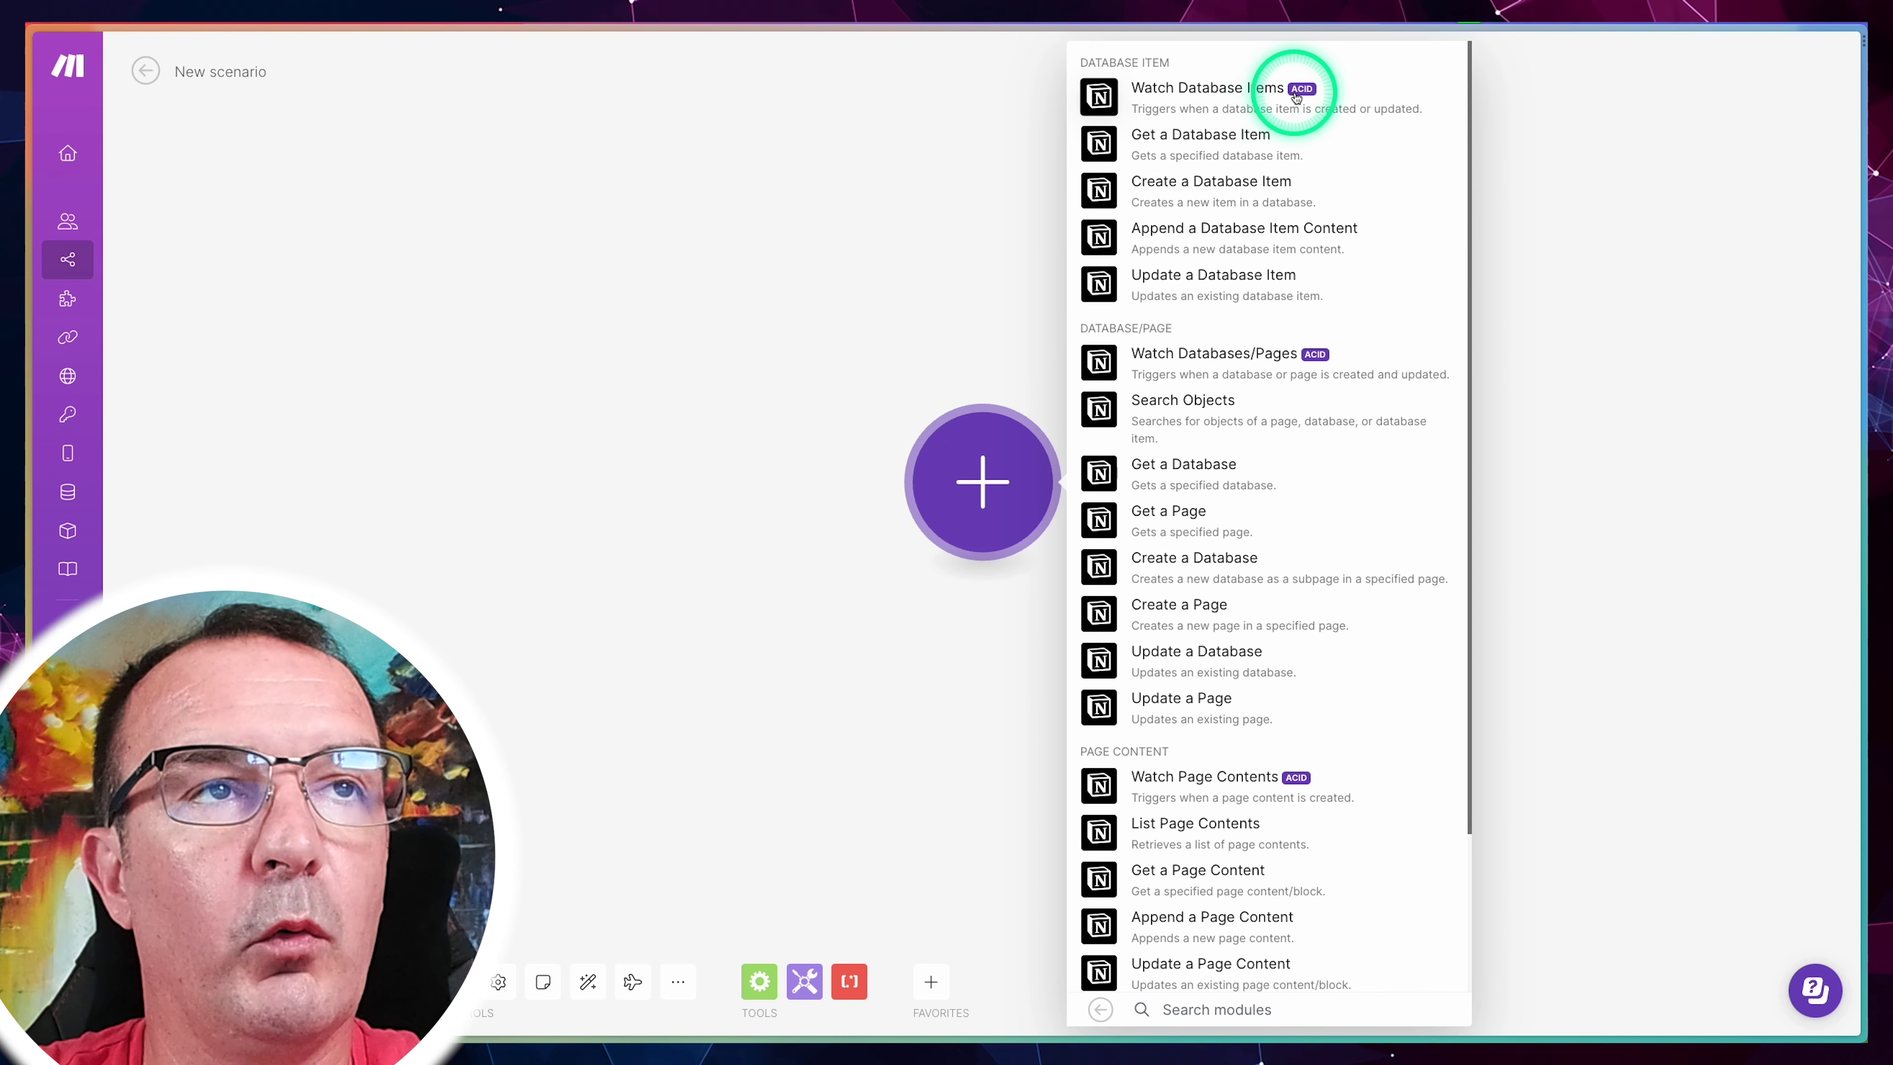
pyautogui.click(1175, 101)
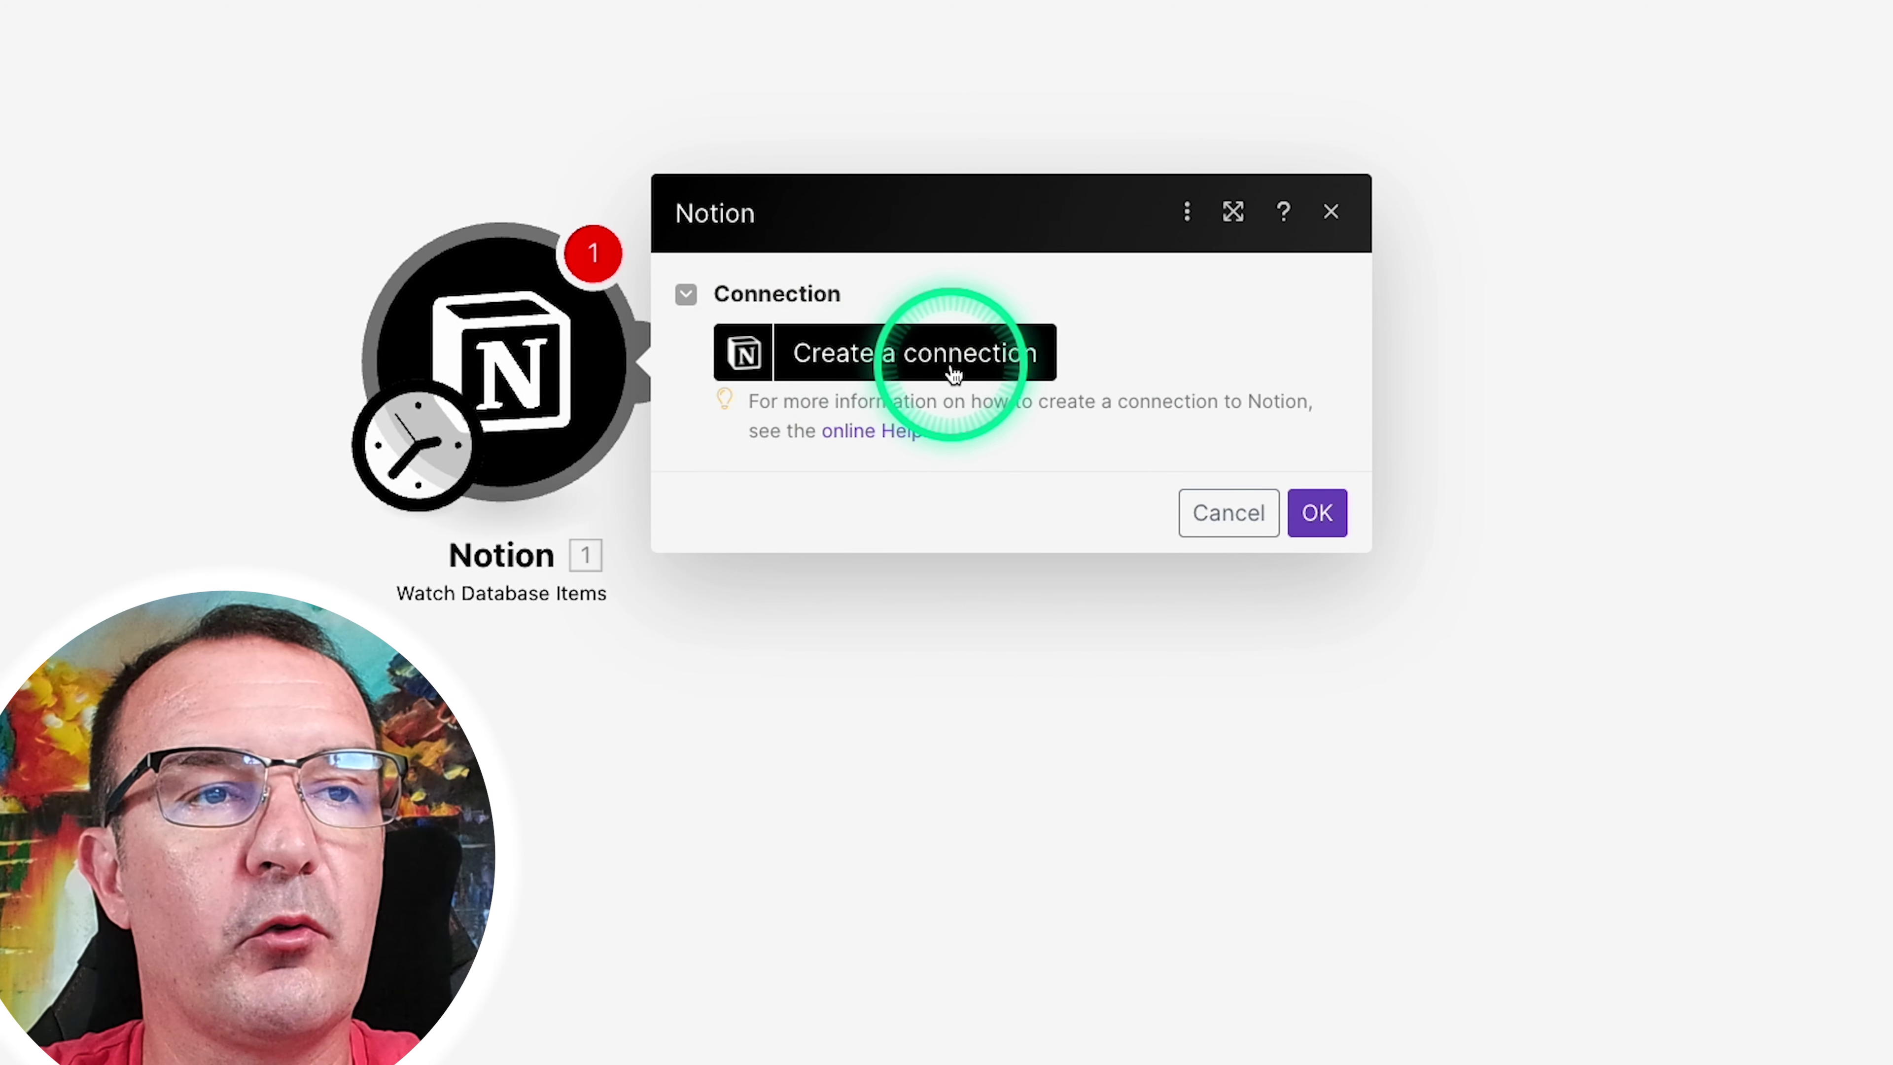
# Step: Create a connection of type Notion Public for the module, name it "My Notion Public connection" and save it
pyautogui.click(961, 357)
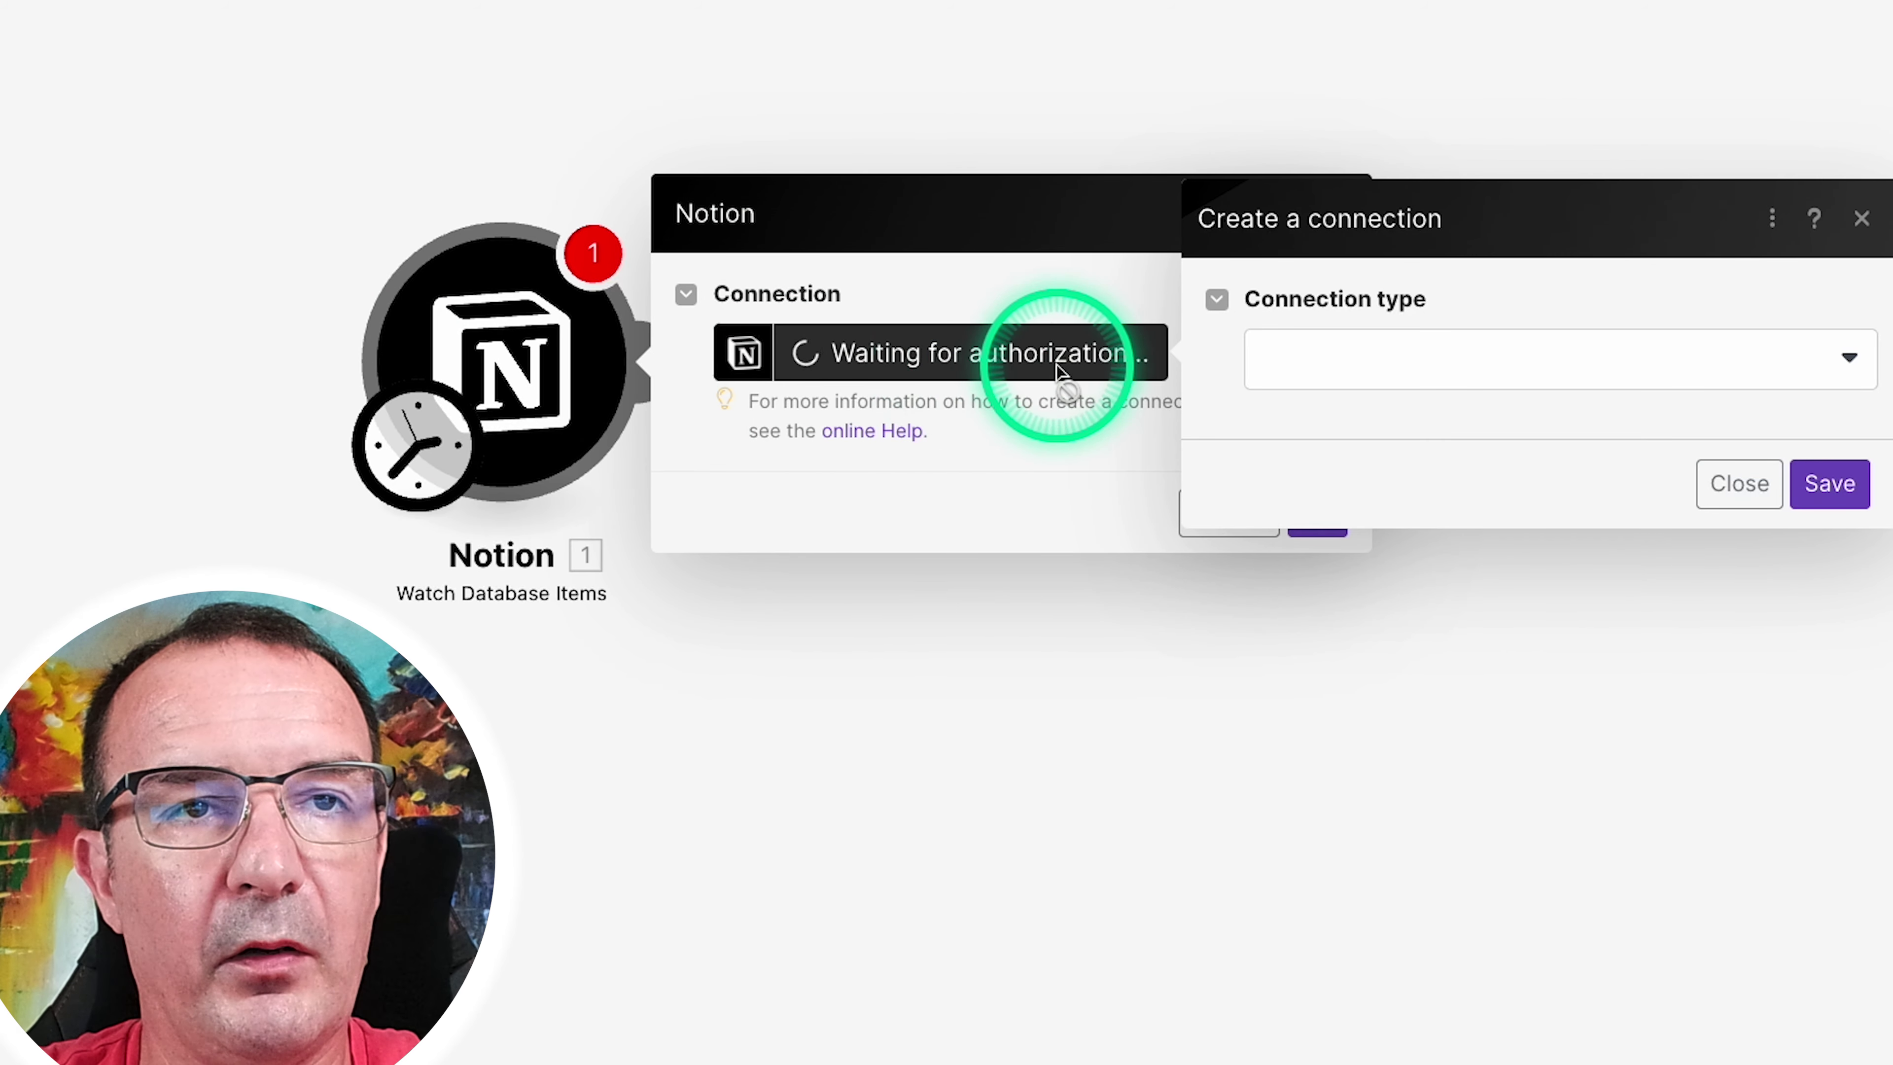
pyautogui.click(1827, 359)
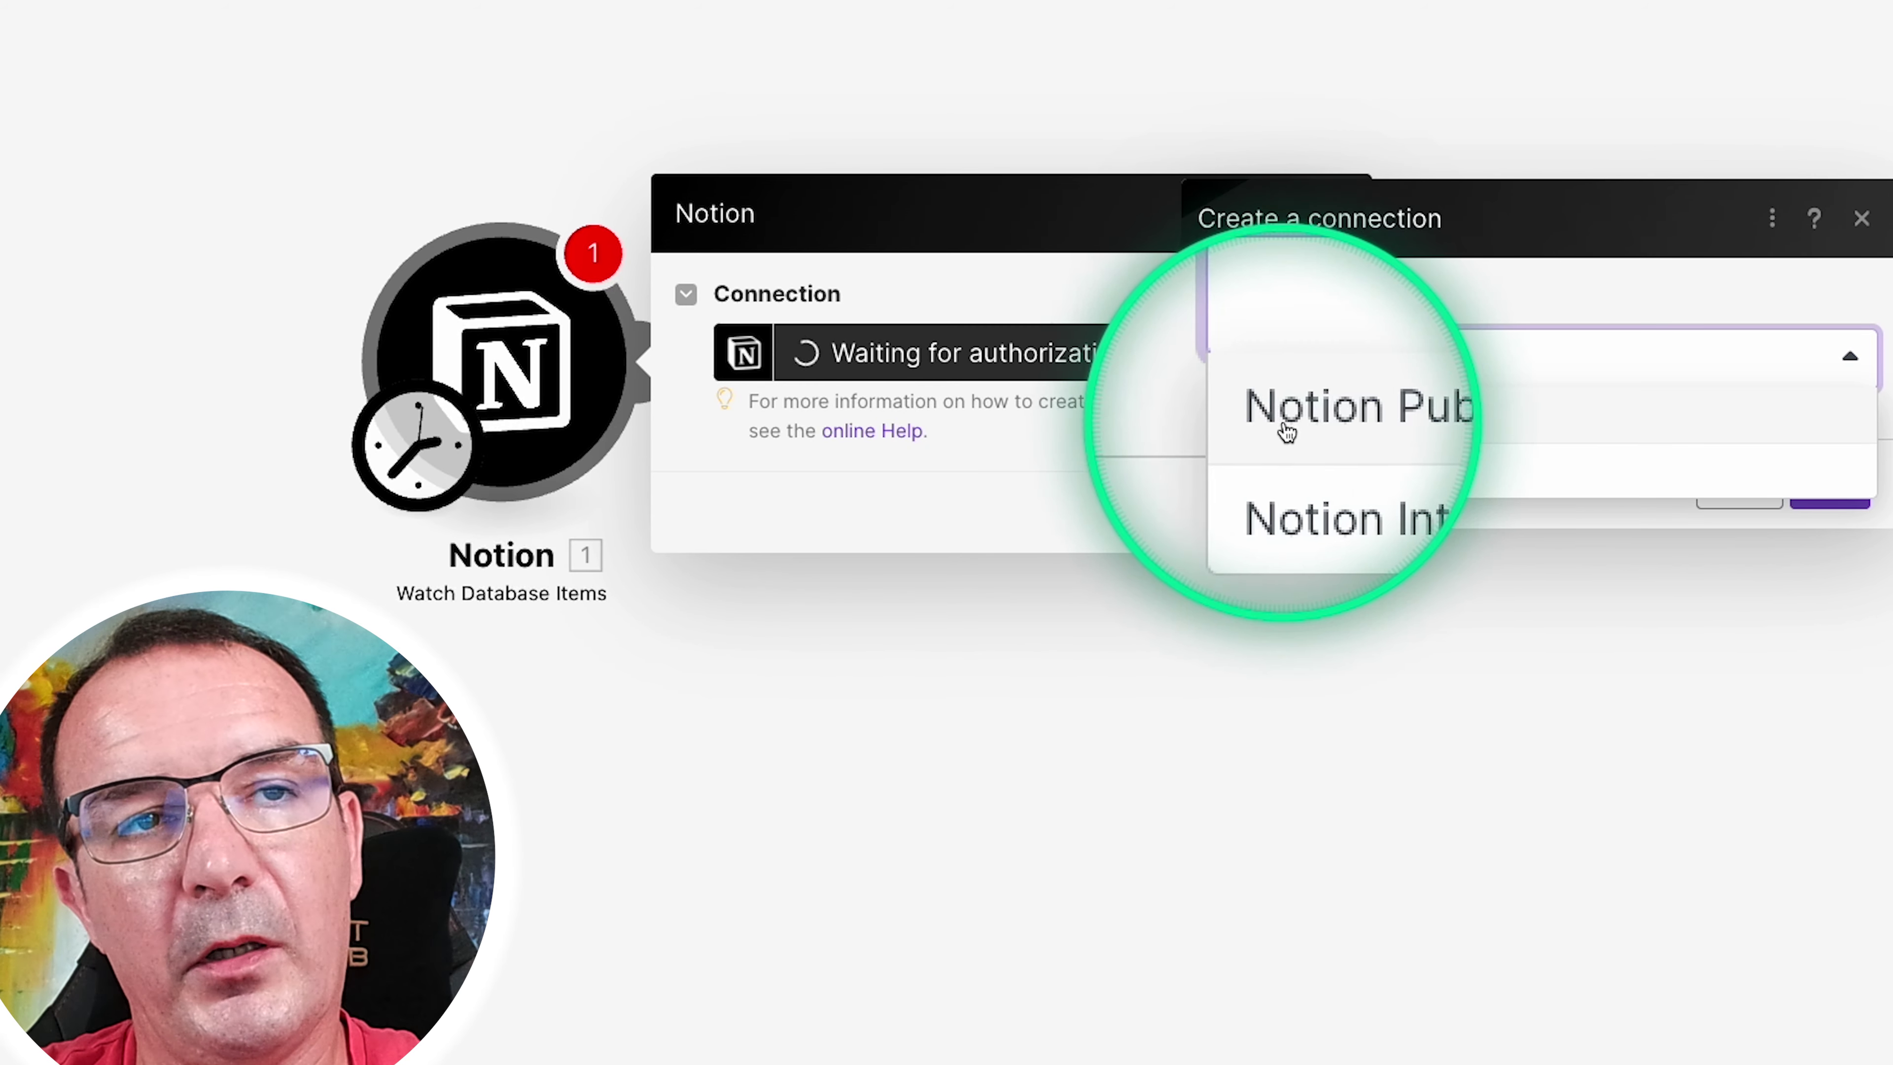
pyautogui.click(1396, 477)
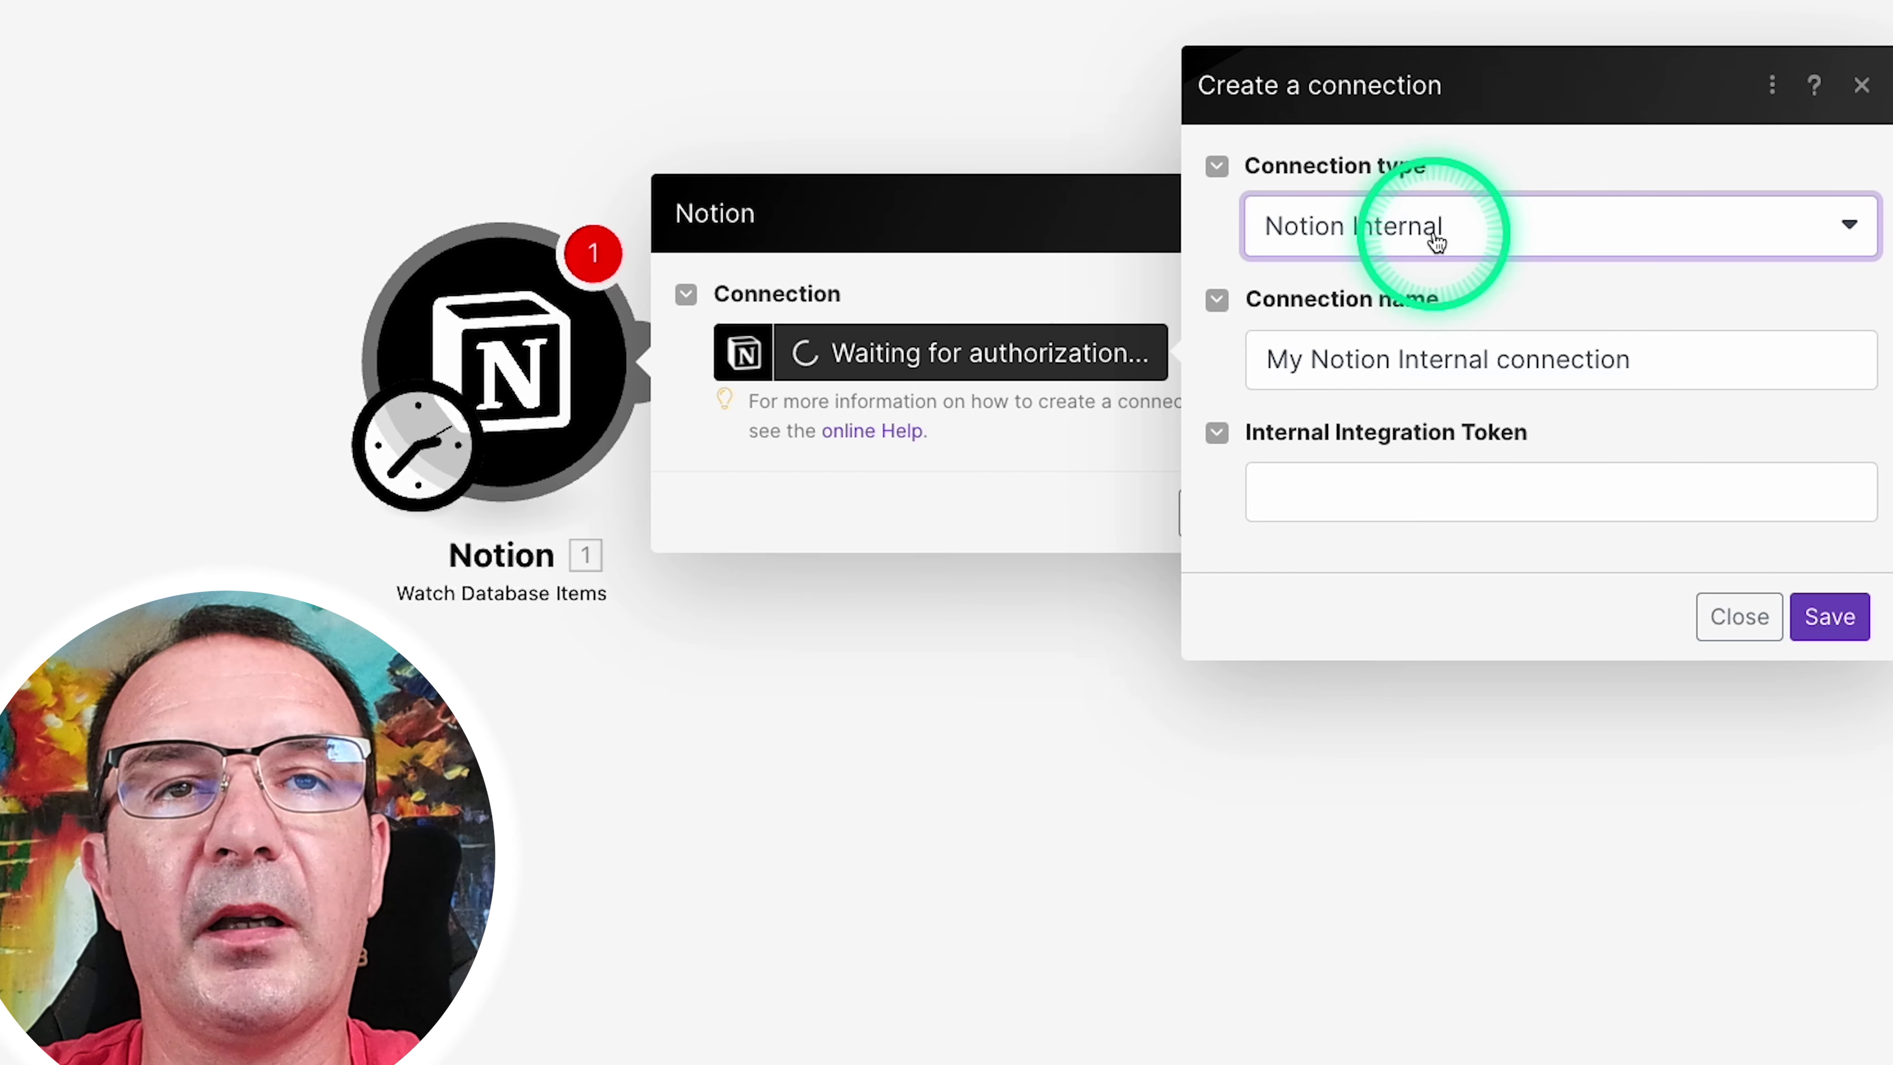
pyautogui.click(1326, 233)
pyautogui.click(1415, 282)
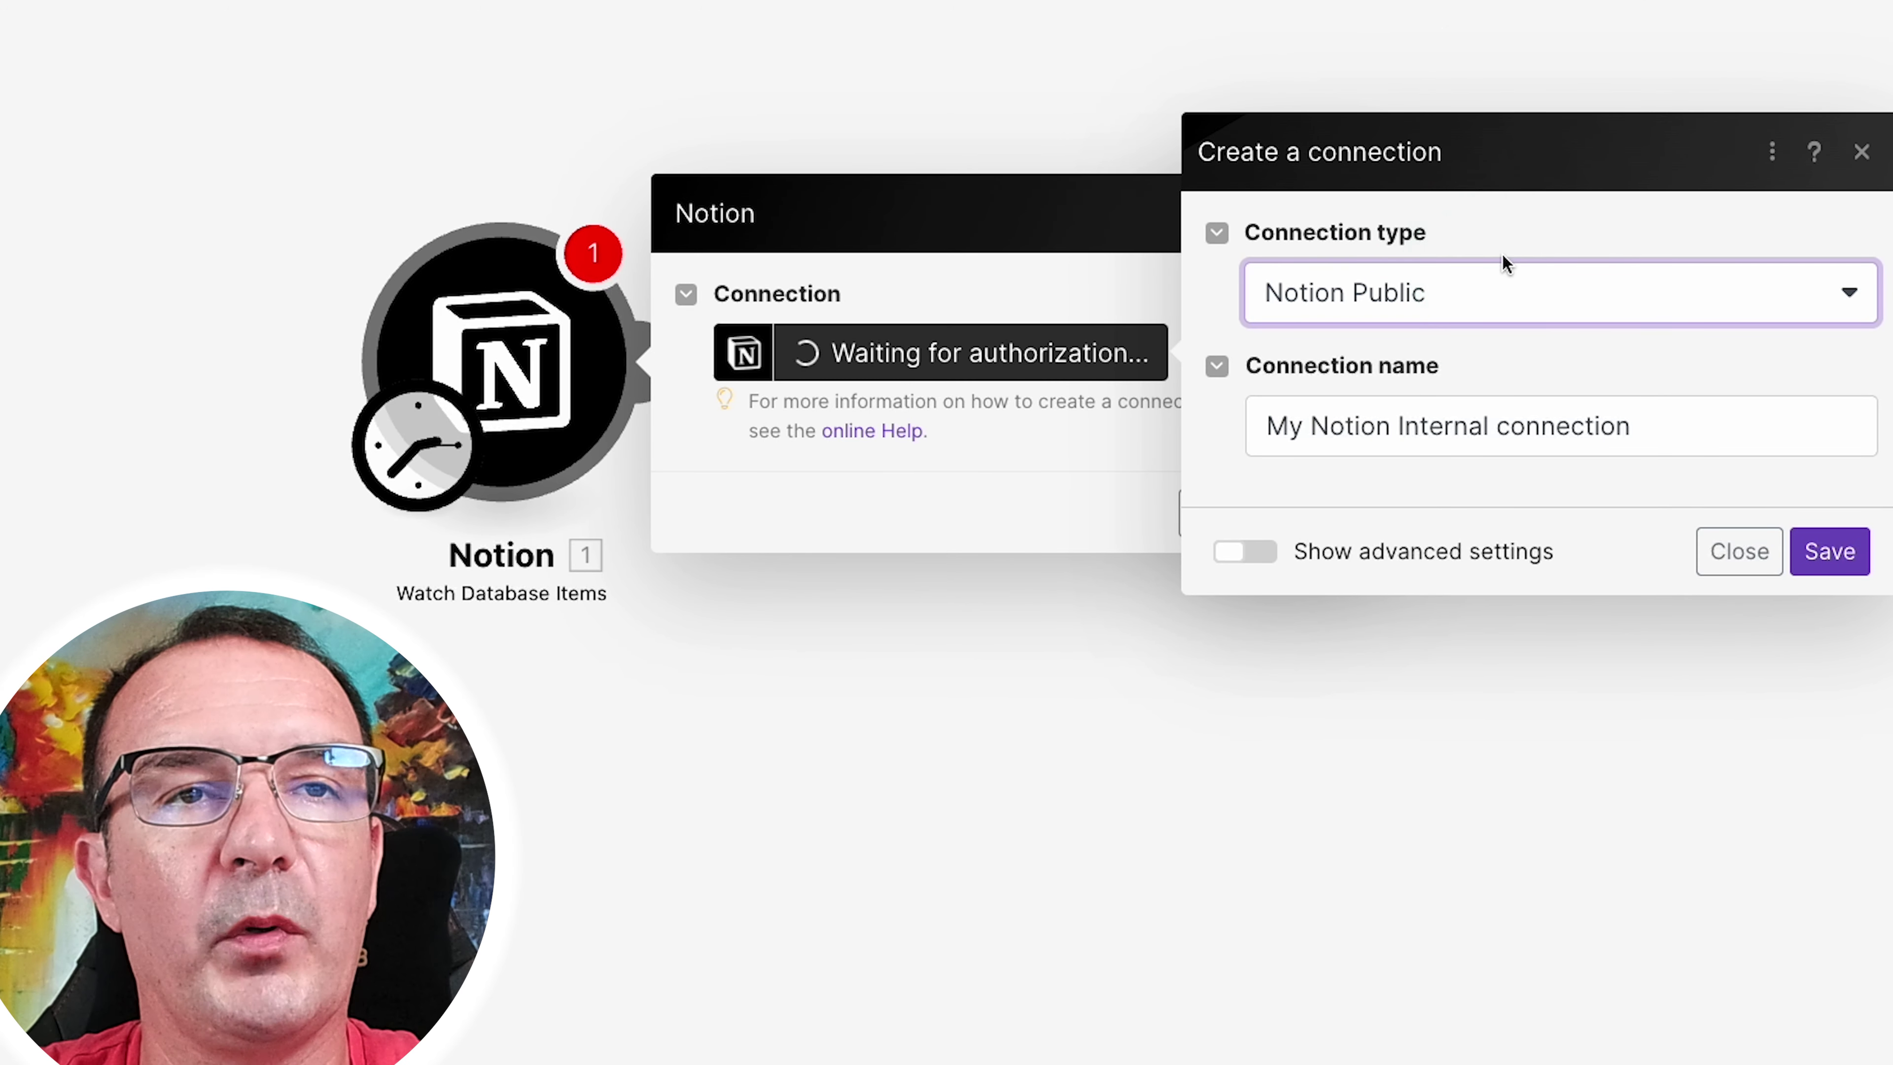
pyautogui.tripleClick(1490, 426)
pyautogui.write('Notion')
pyautogui.click(1838, 553)
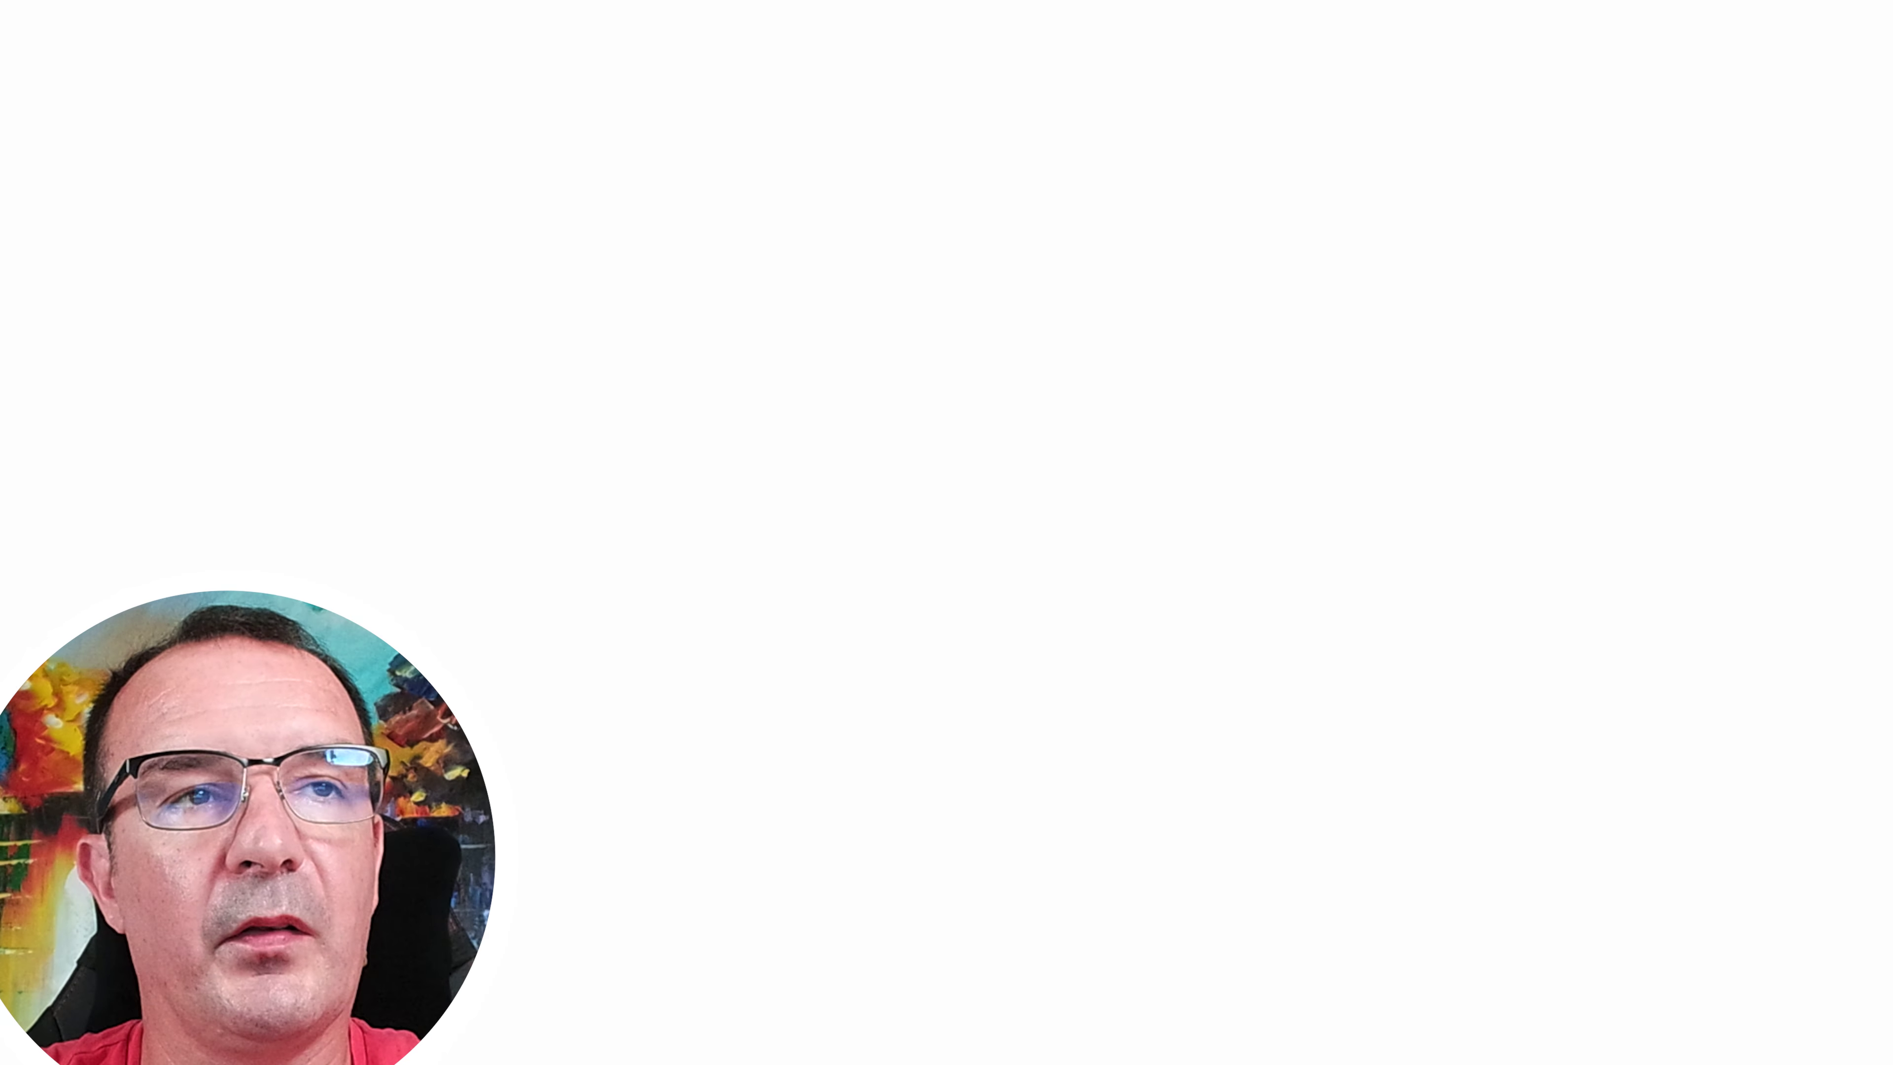
# Step: Proceed to page selection for Make's access to the Action Agile workspace and review the listed pages and available workspaces
pyautogui.click(1683, 301)
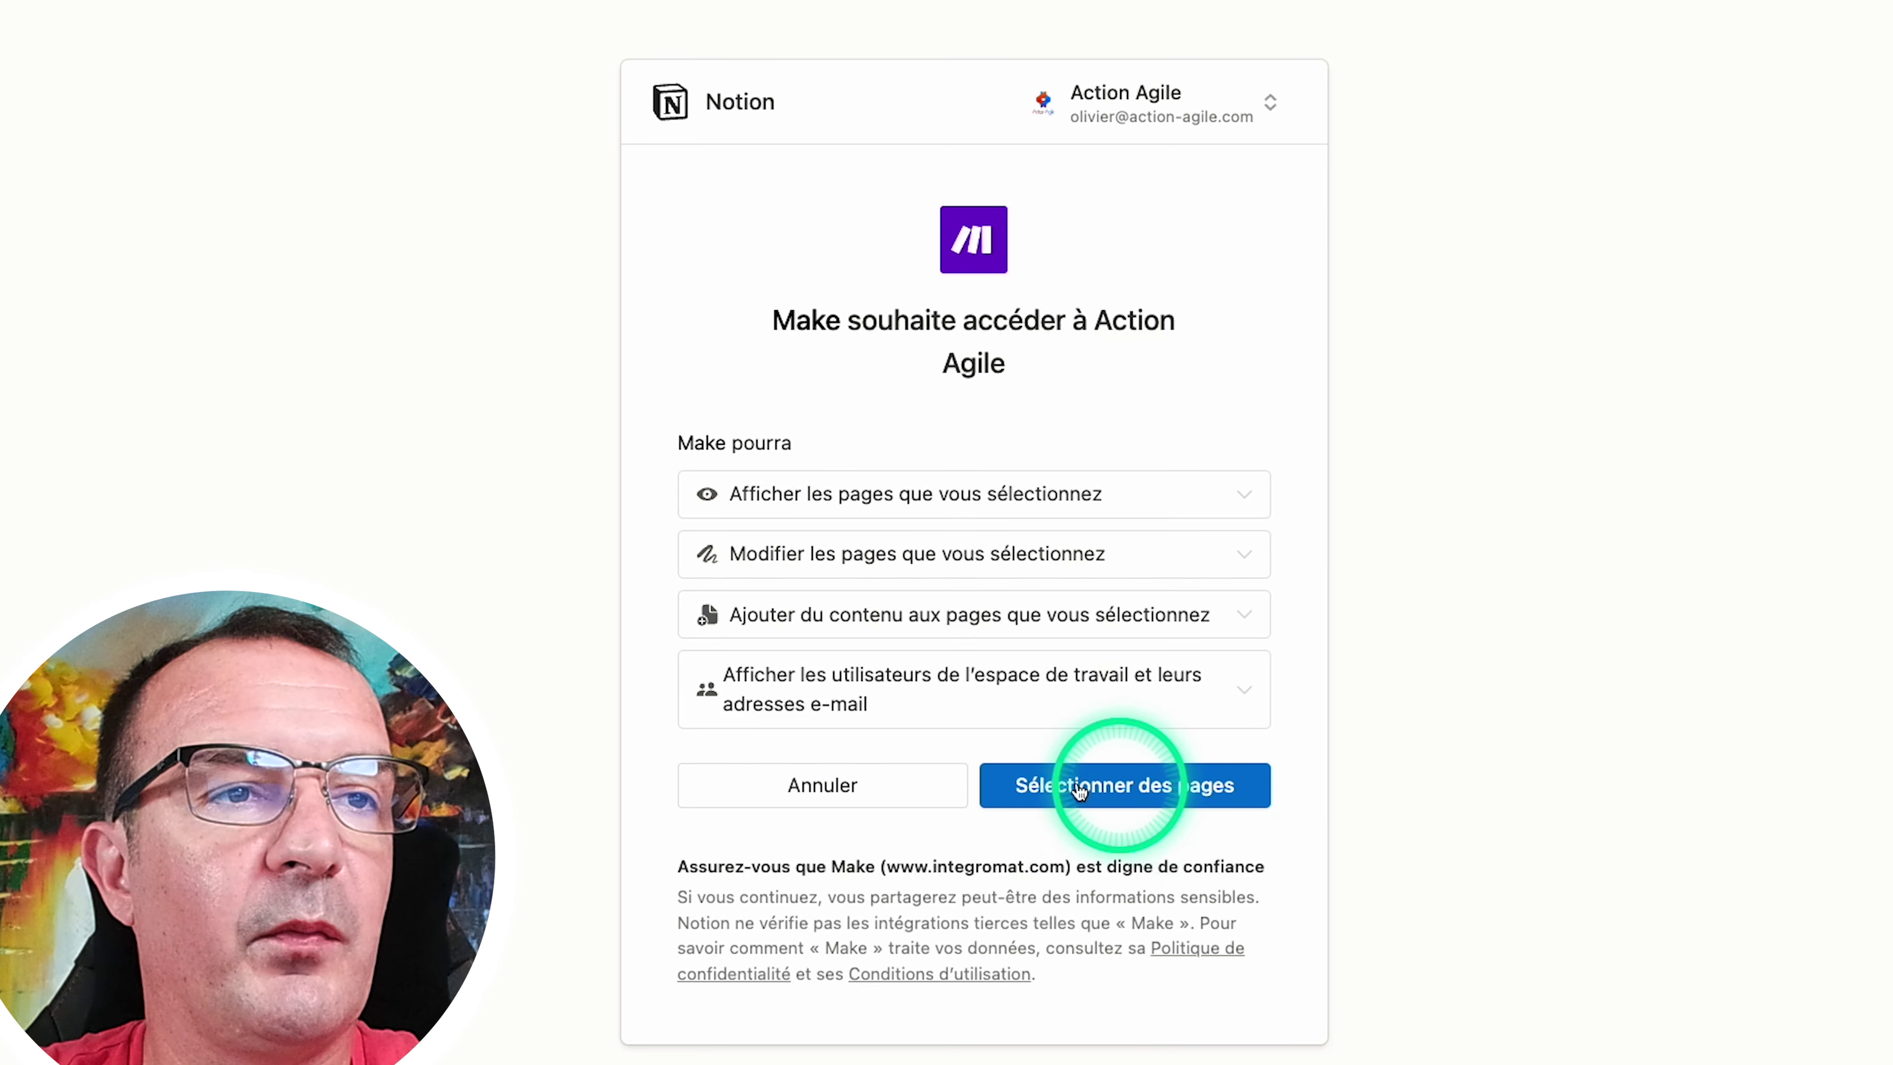
pyautogui.click(1092, 780)
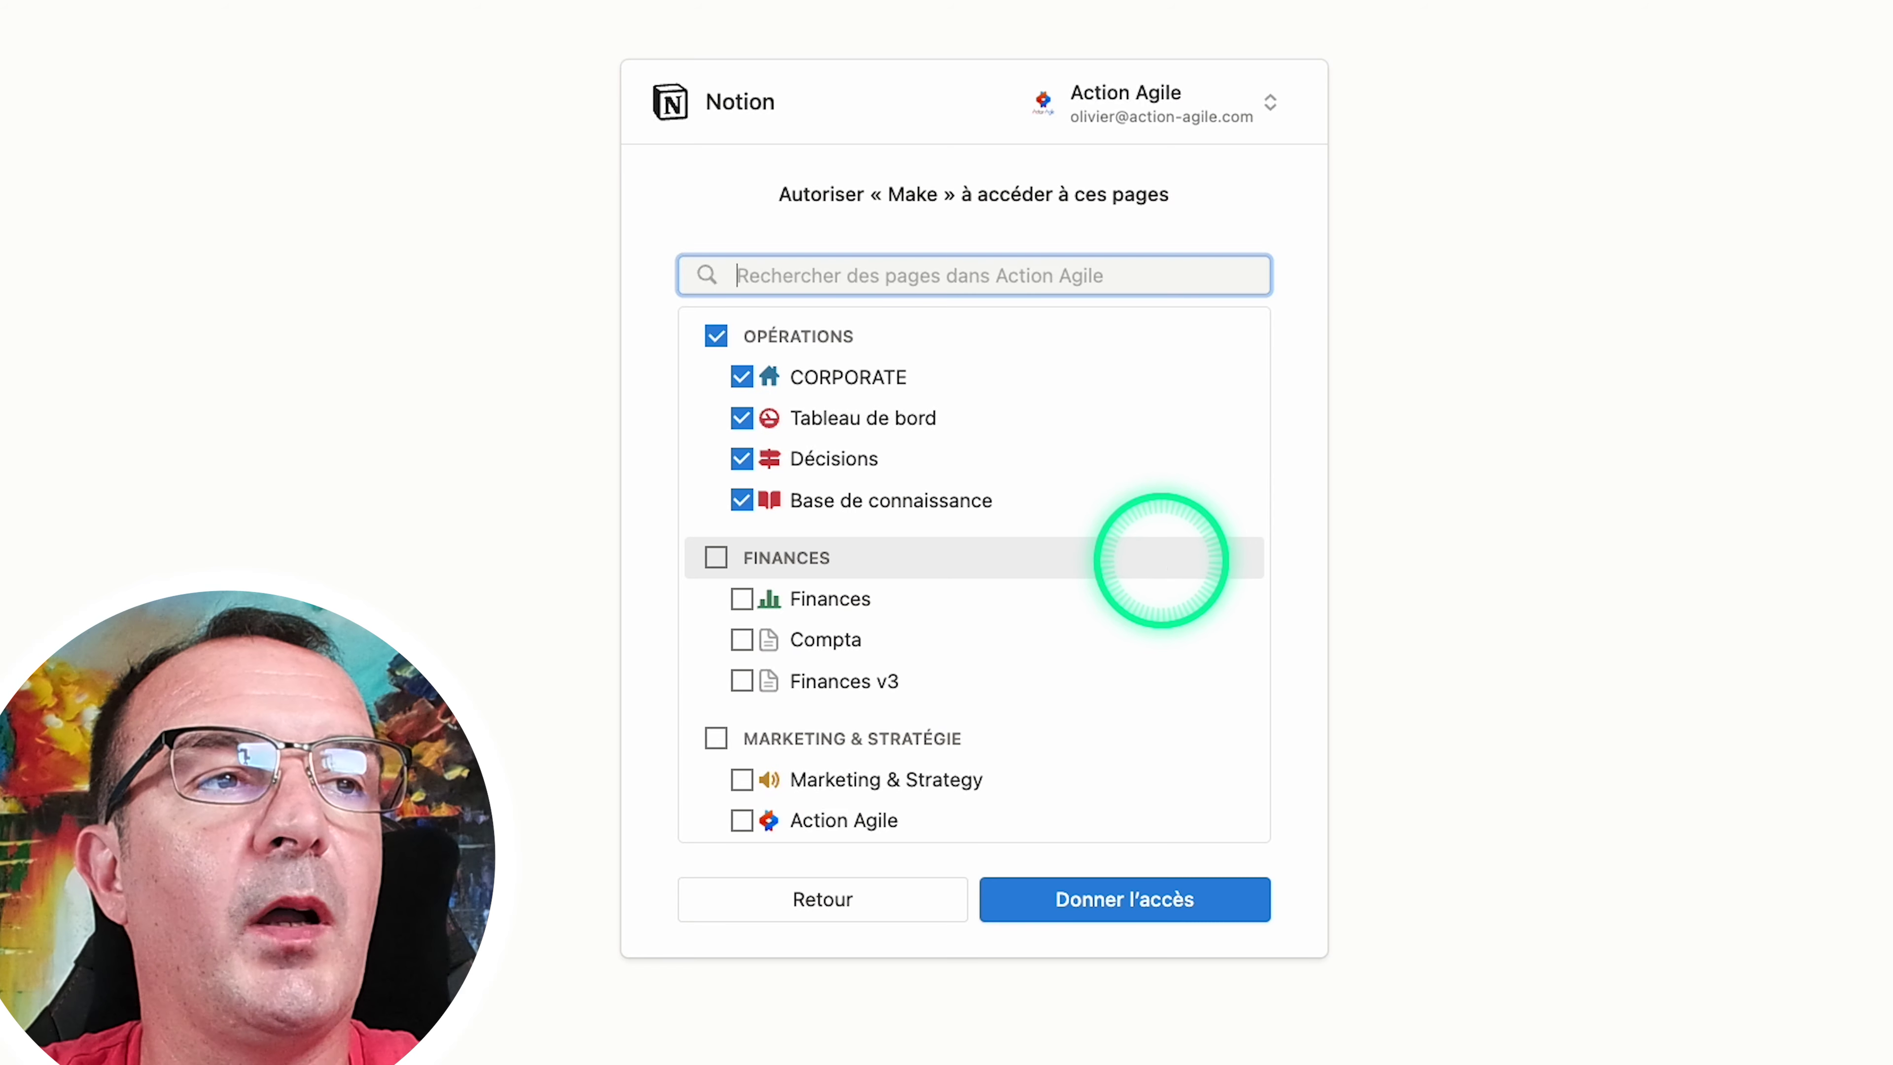
pyautogui.scroll(-6, 1161, 570)
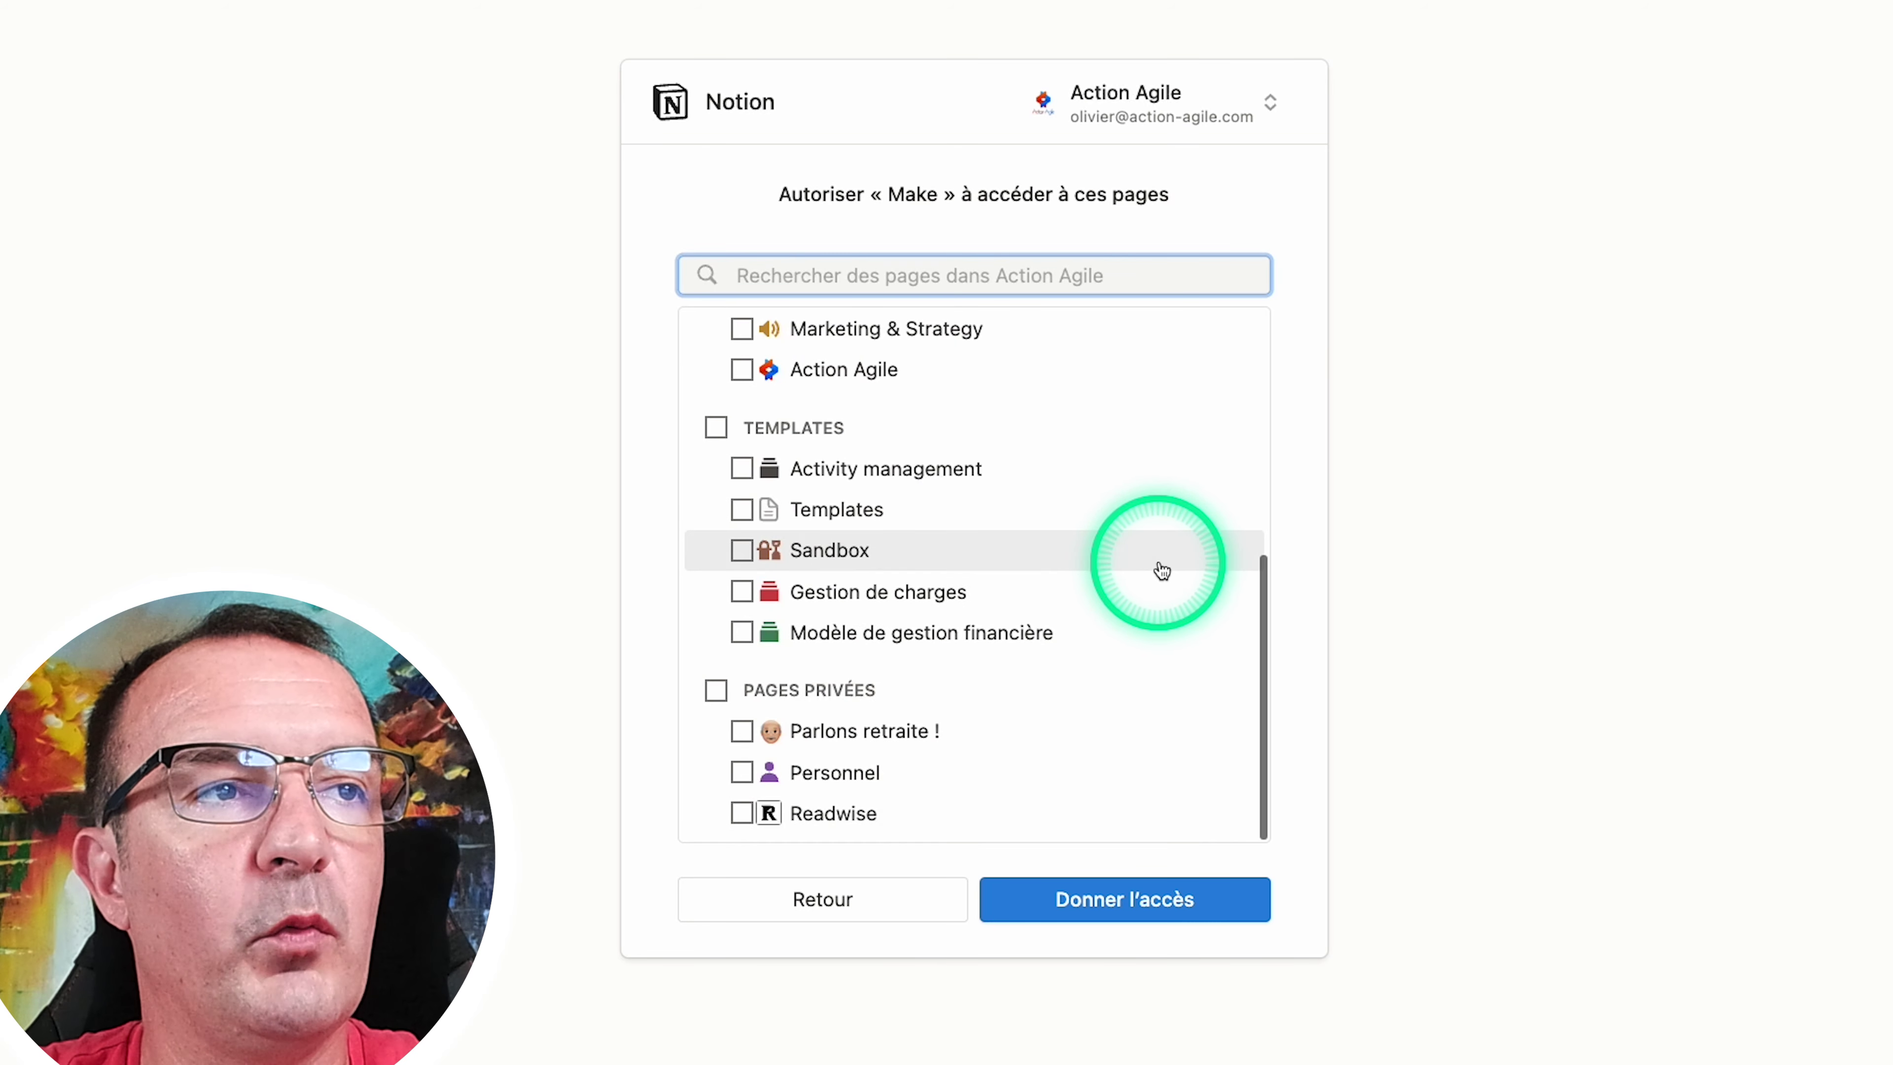
pyautogui.scroll(6, 1161, 570)
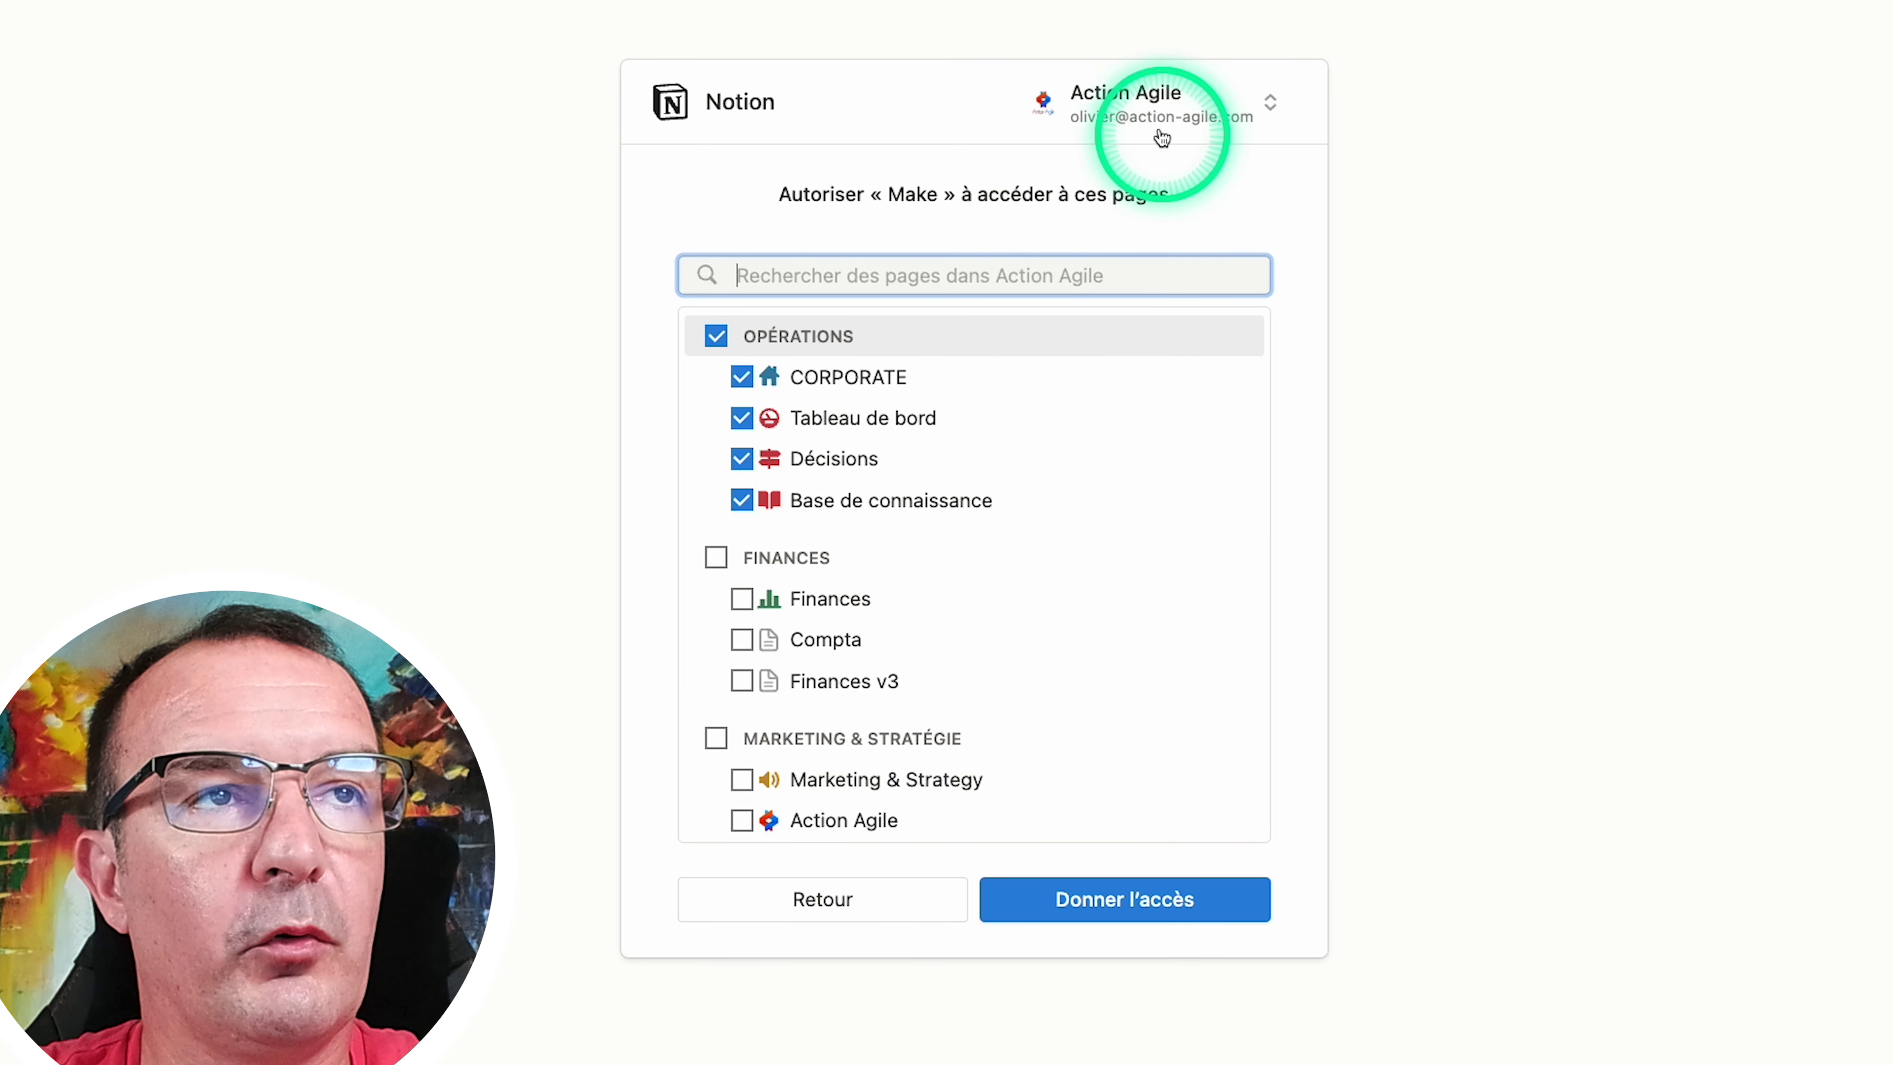
pyautogui.click(1226, 102)
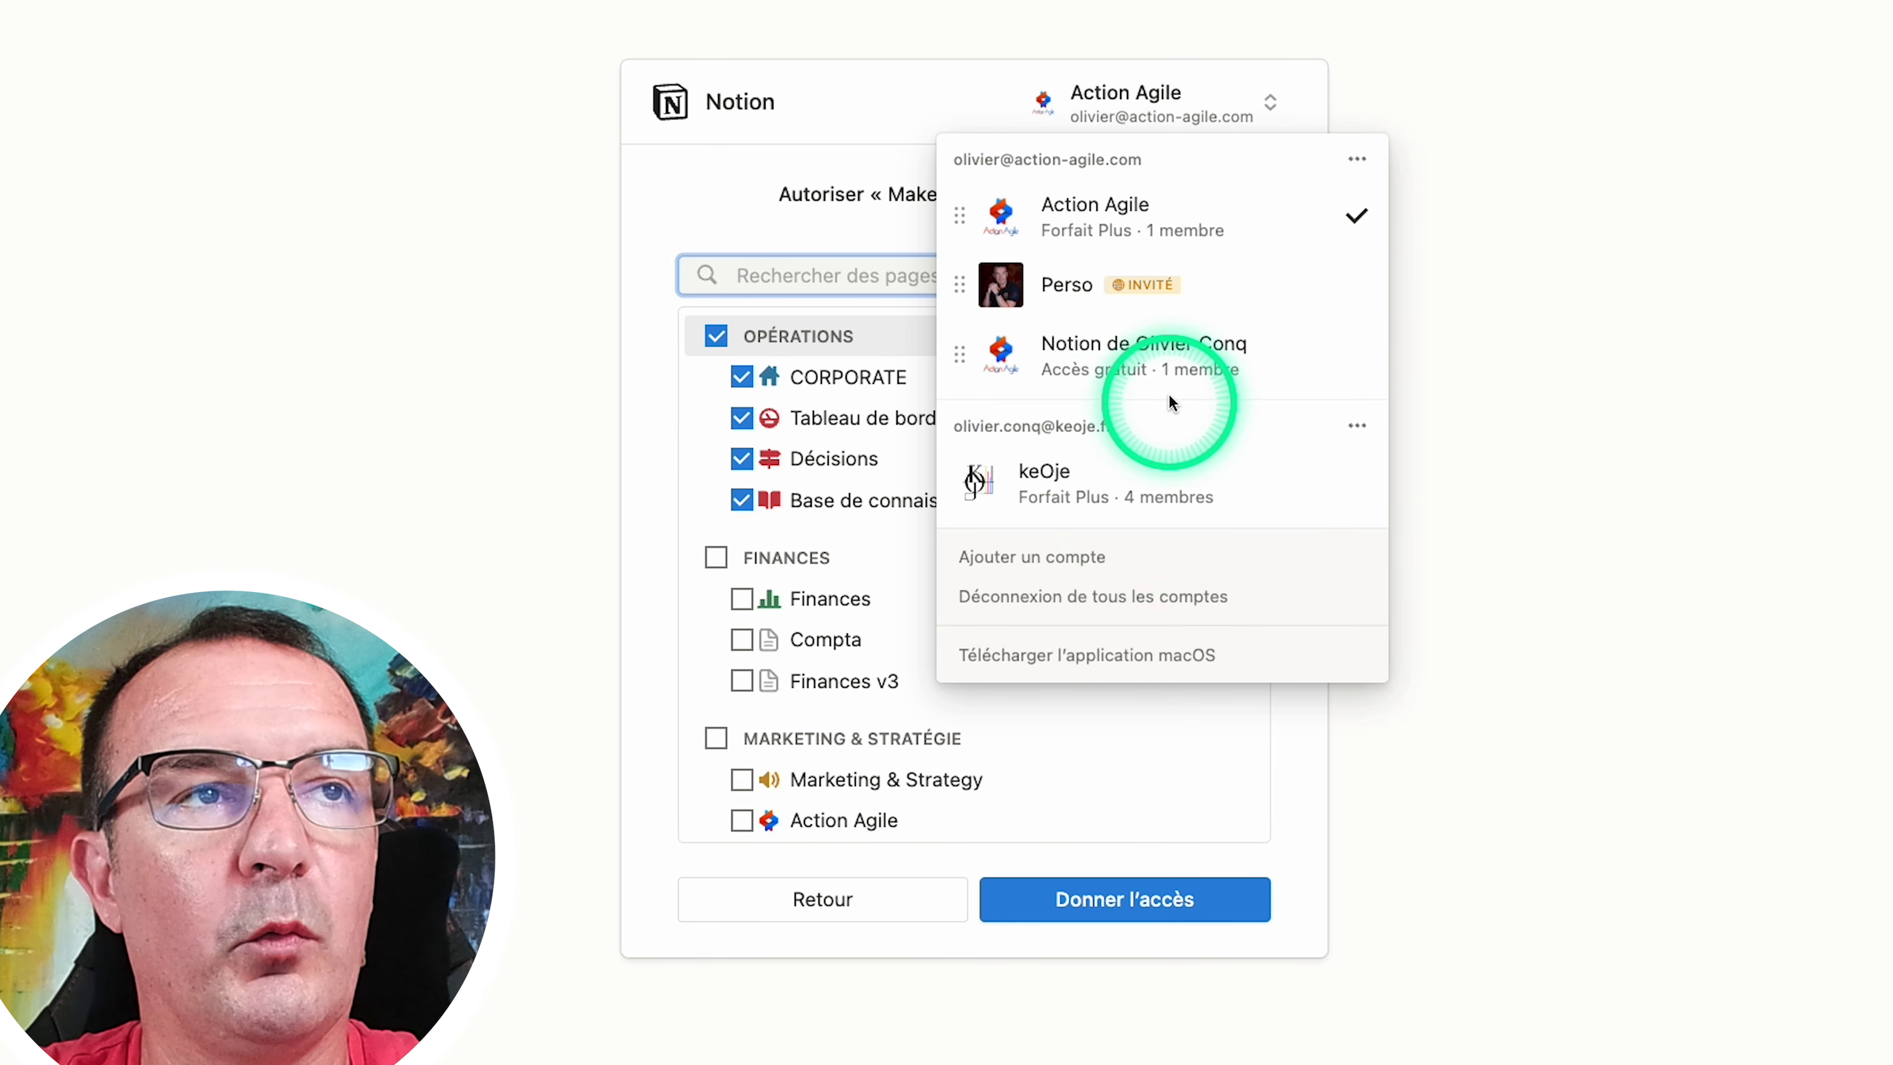
pyautogui.click(941, 70)
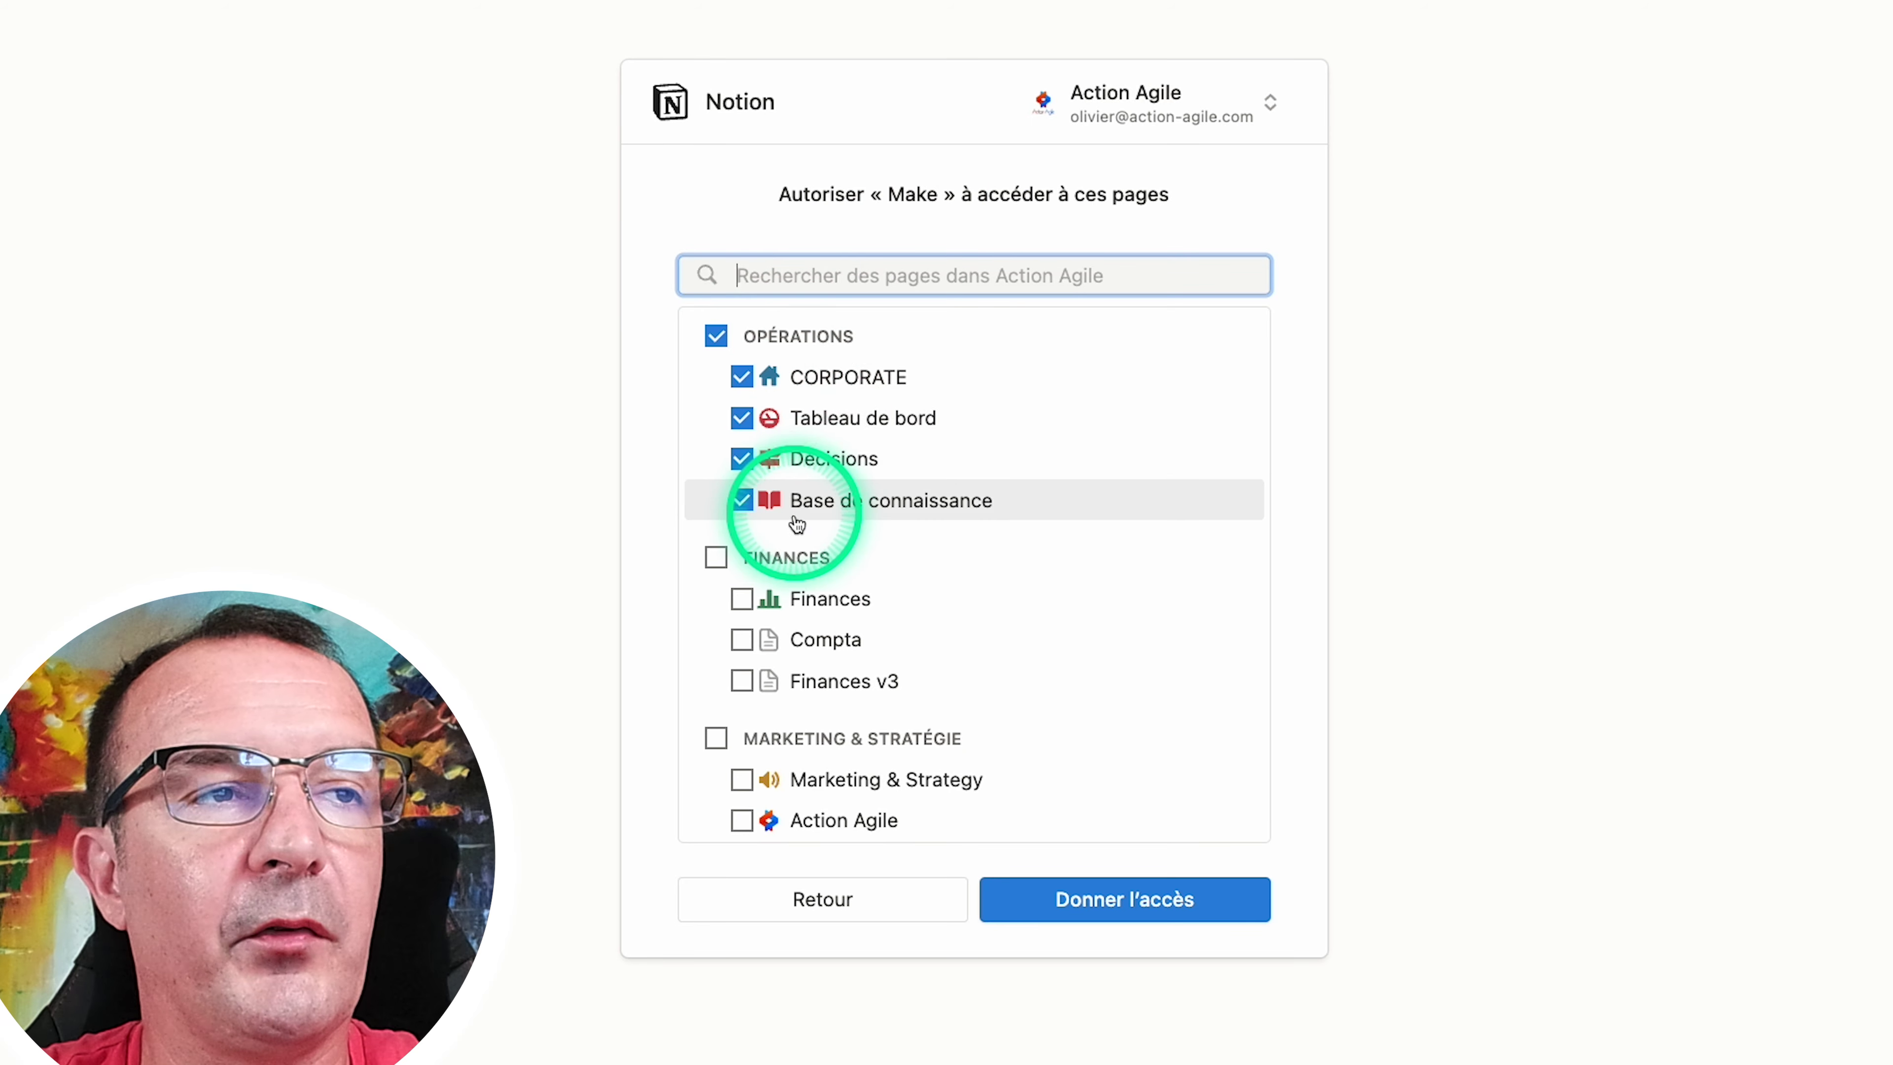
# Step: Exclude the Base de connaissance page under Opérations and grant Make access to the selected pages
pyautogui.click(715, 559)
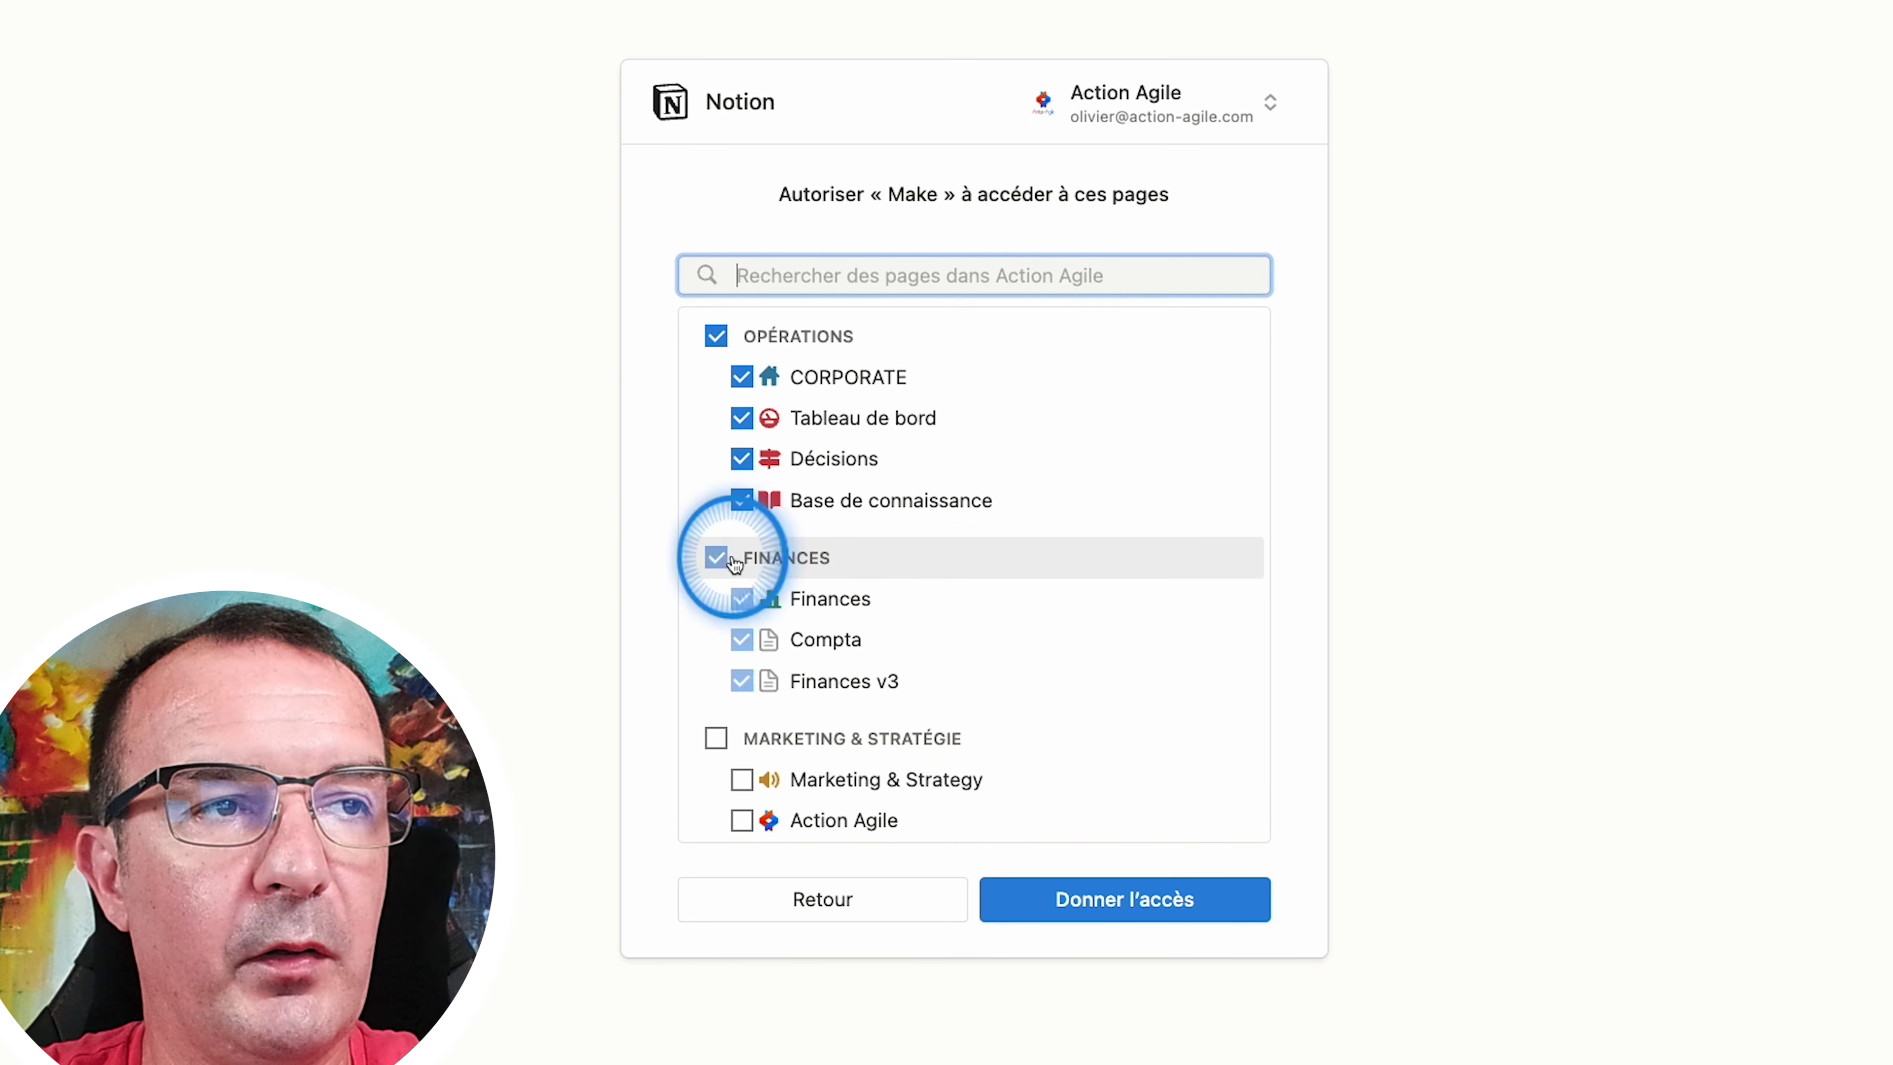
pyautogui.click(715, 559)
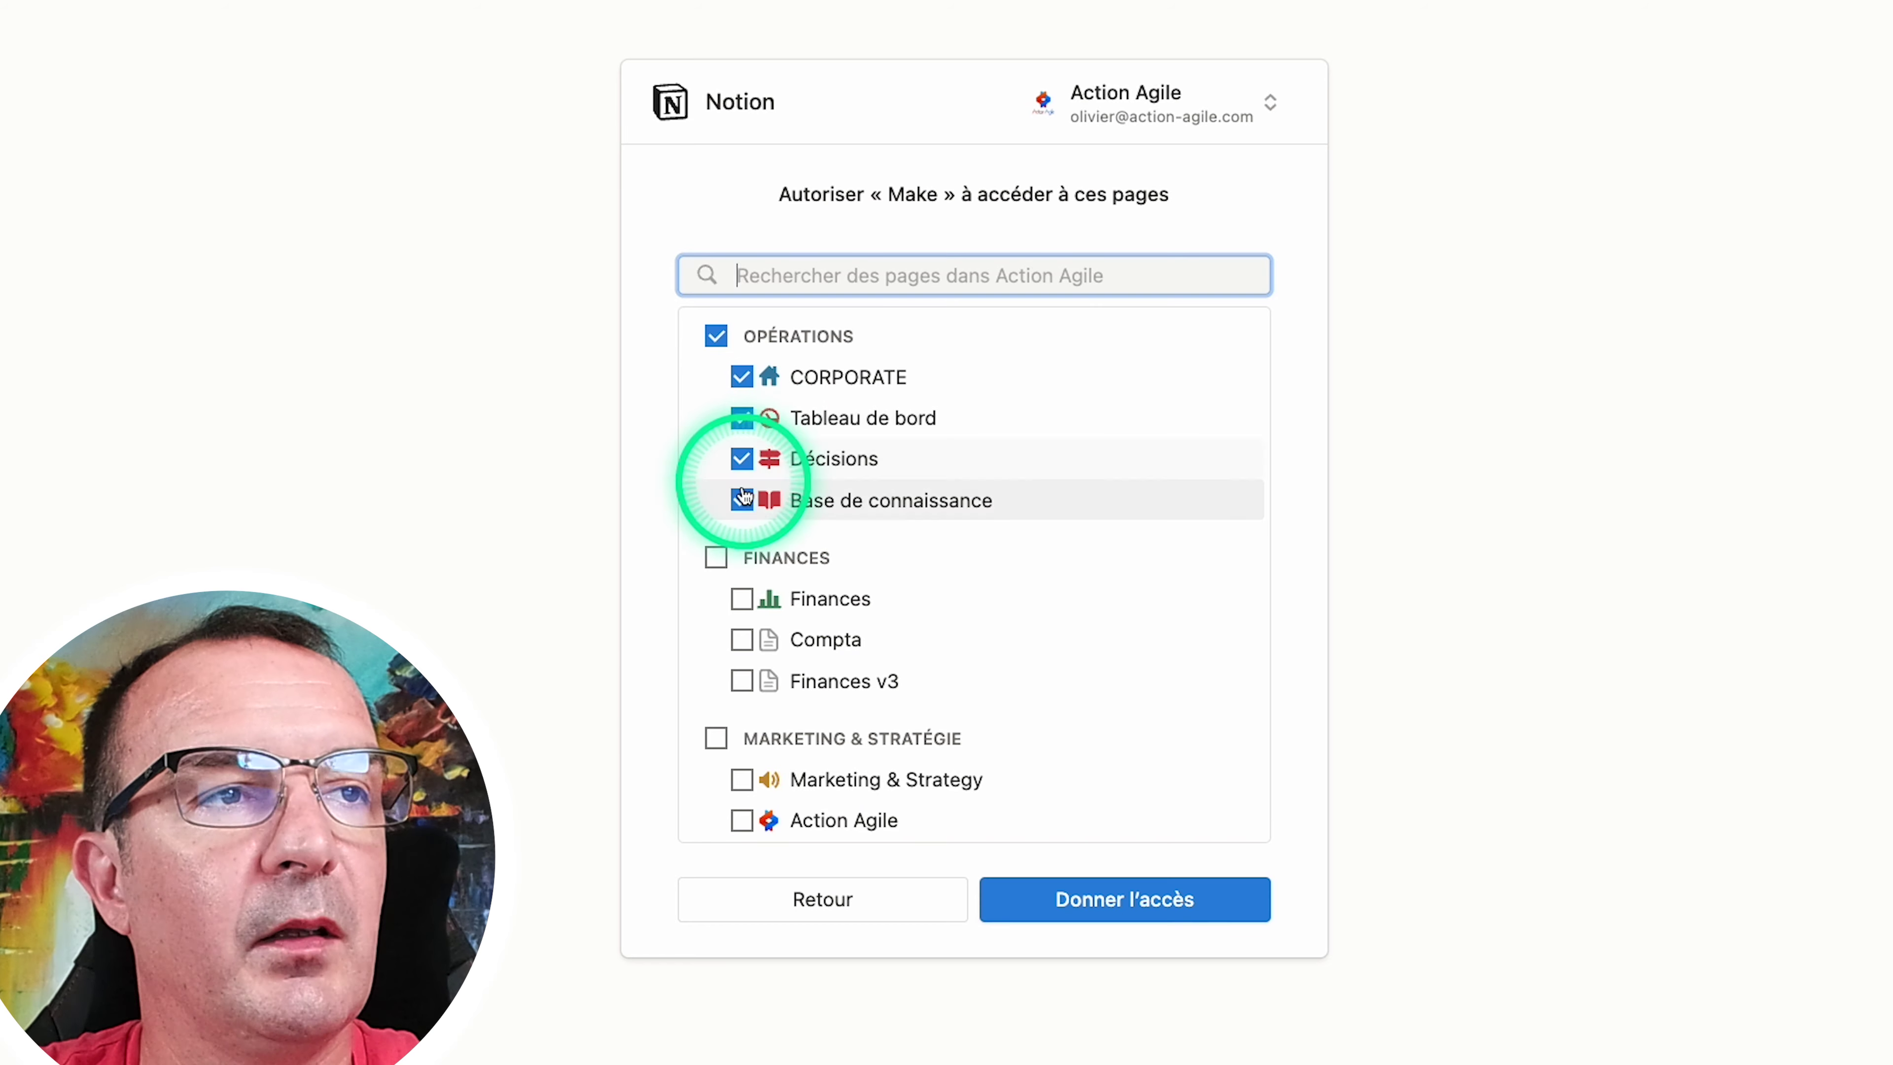
pyautogui.click(741, 500)
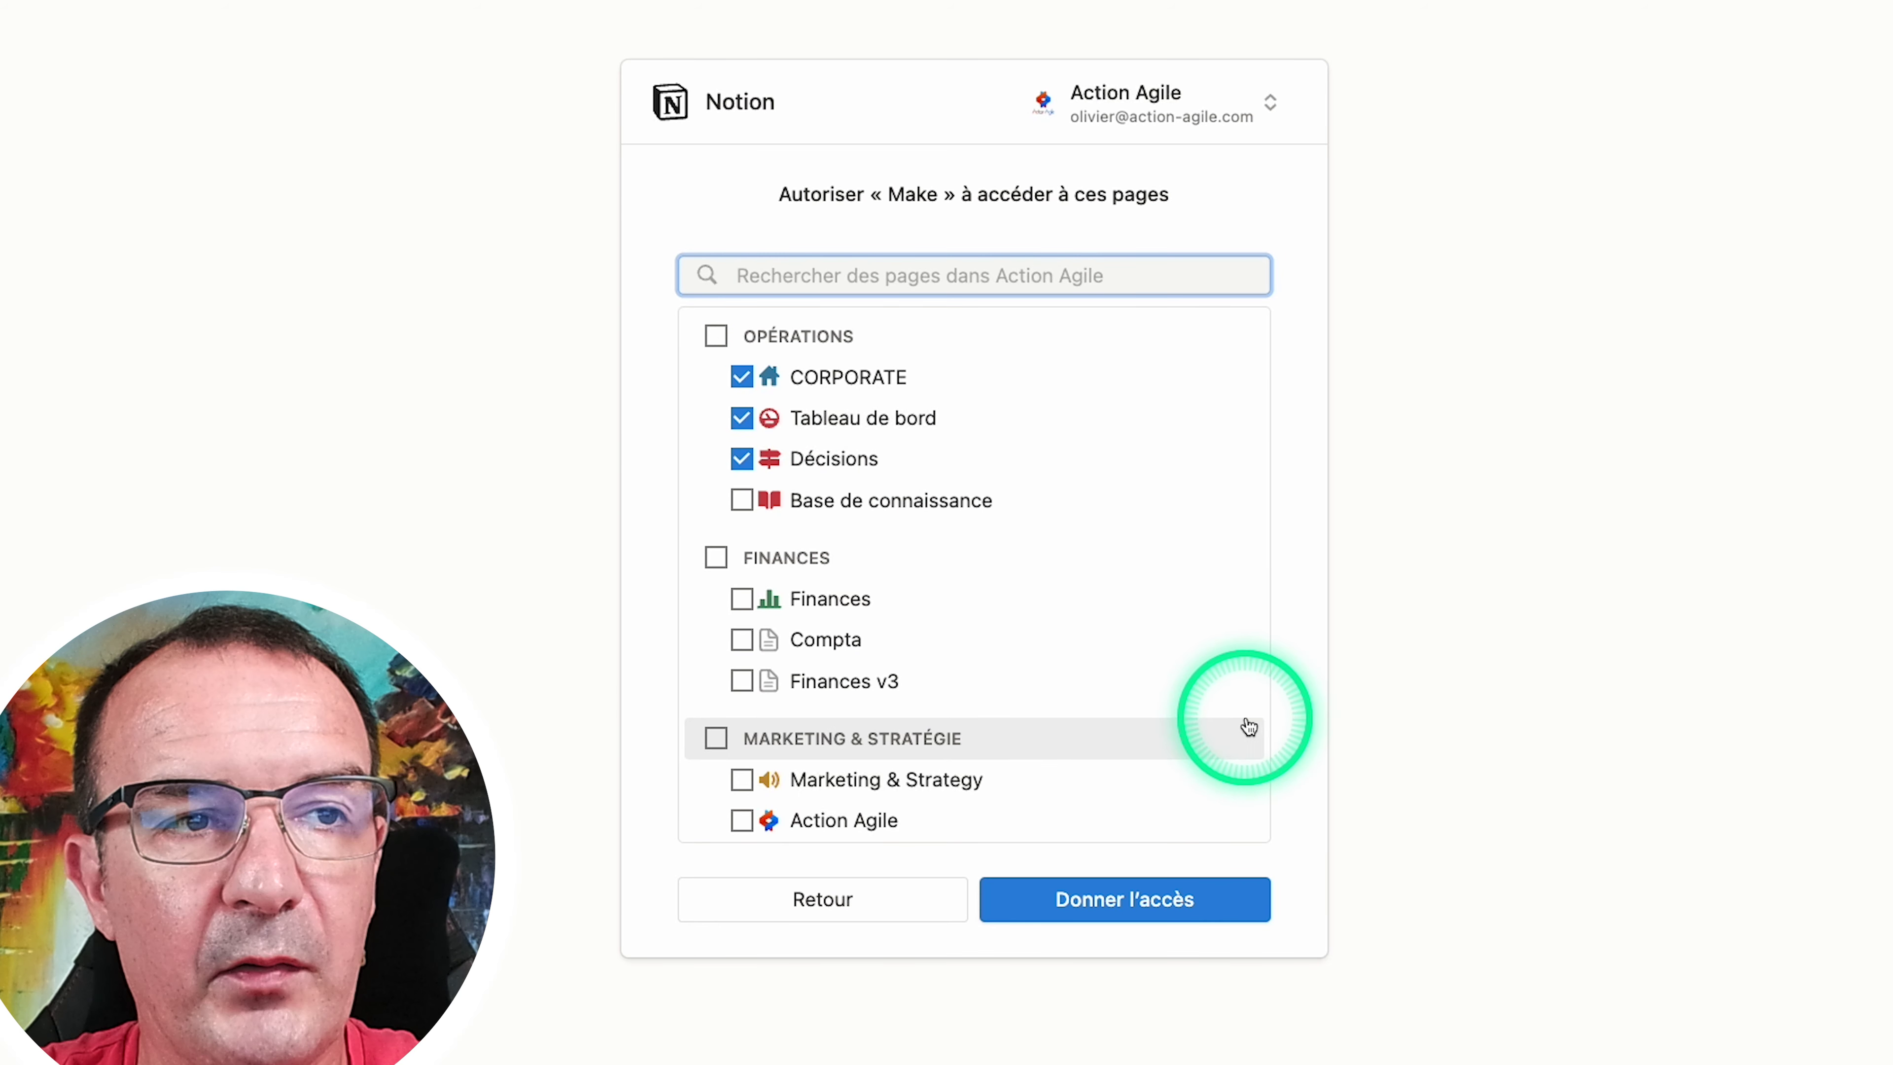
pyautogui.click(1086, 842)
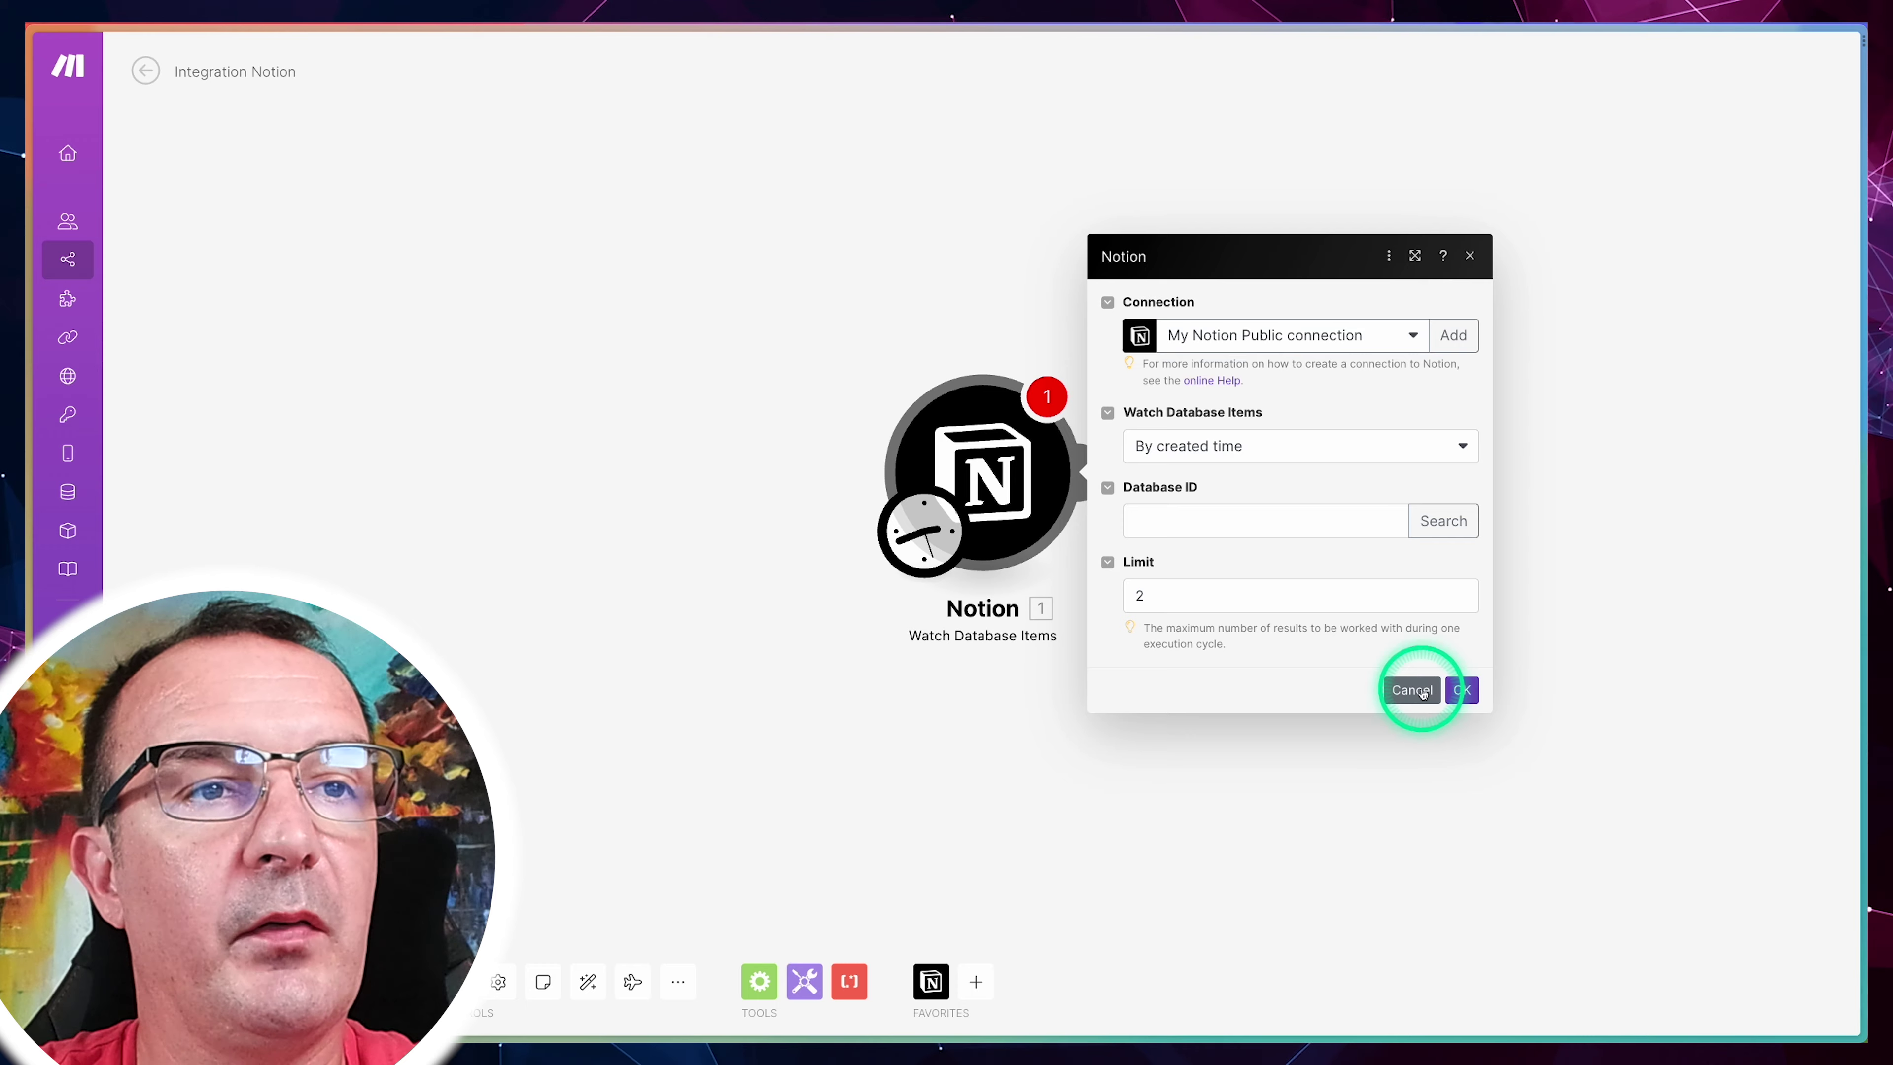
# Step: Search for the "Tâches" database as the Notion module's database to watch and confirm the module settings
pyautogui.click(1431, 521)
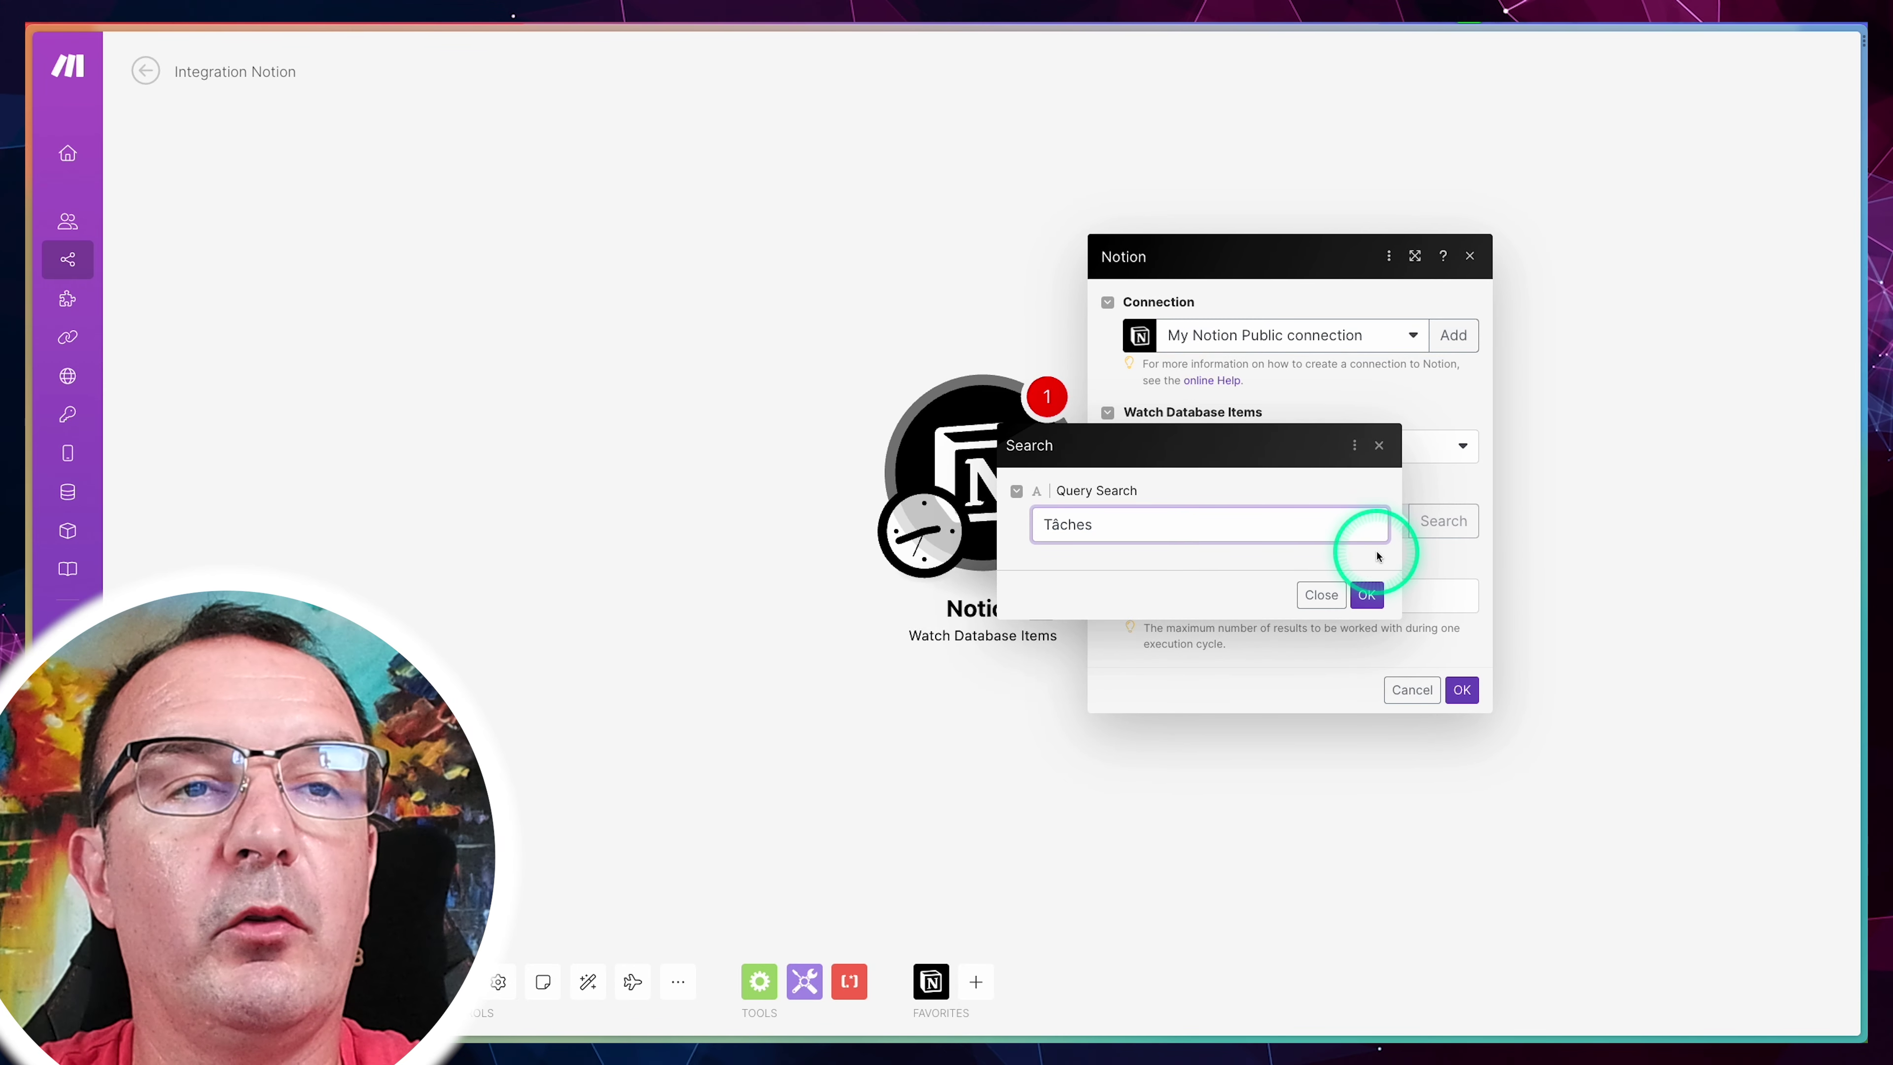
pyautogui.press('Return')
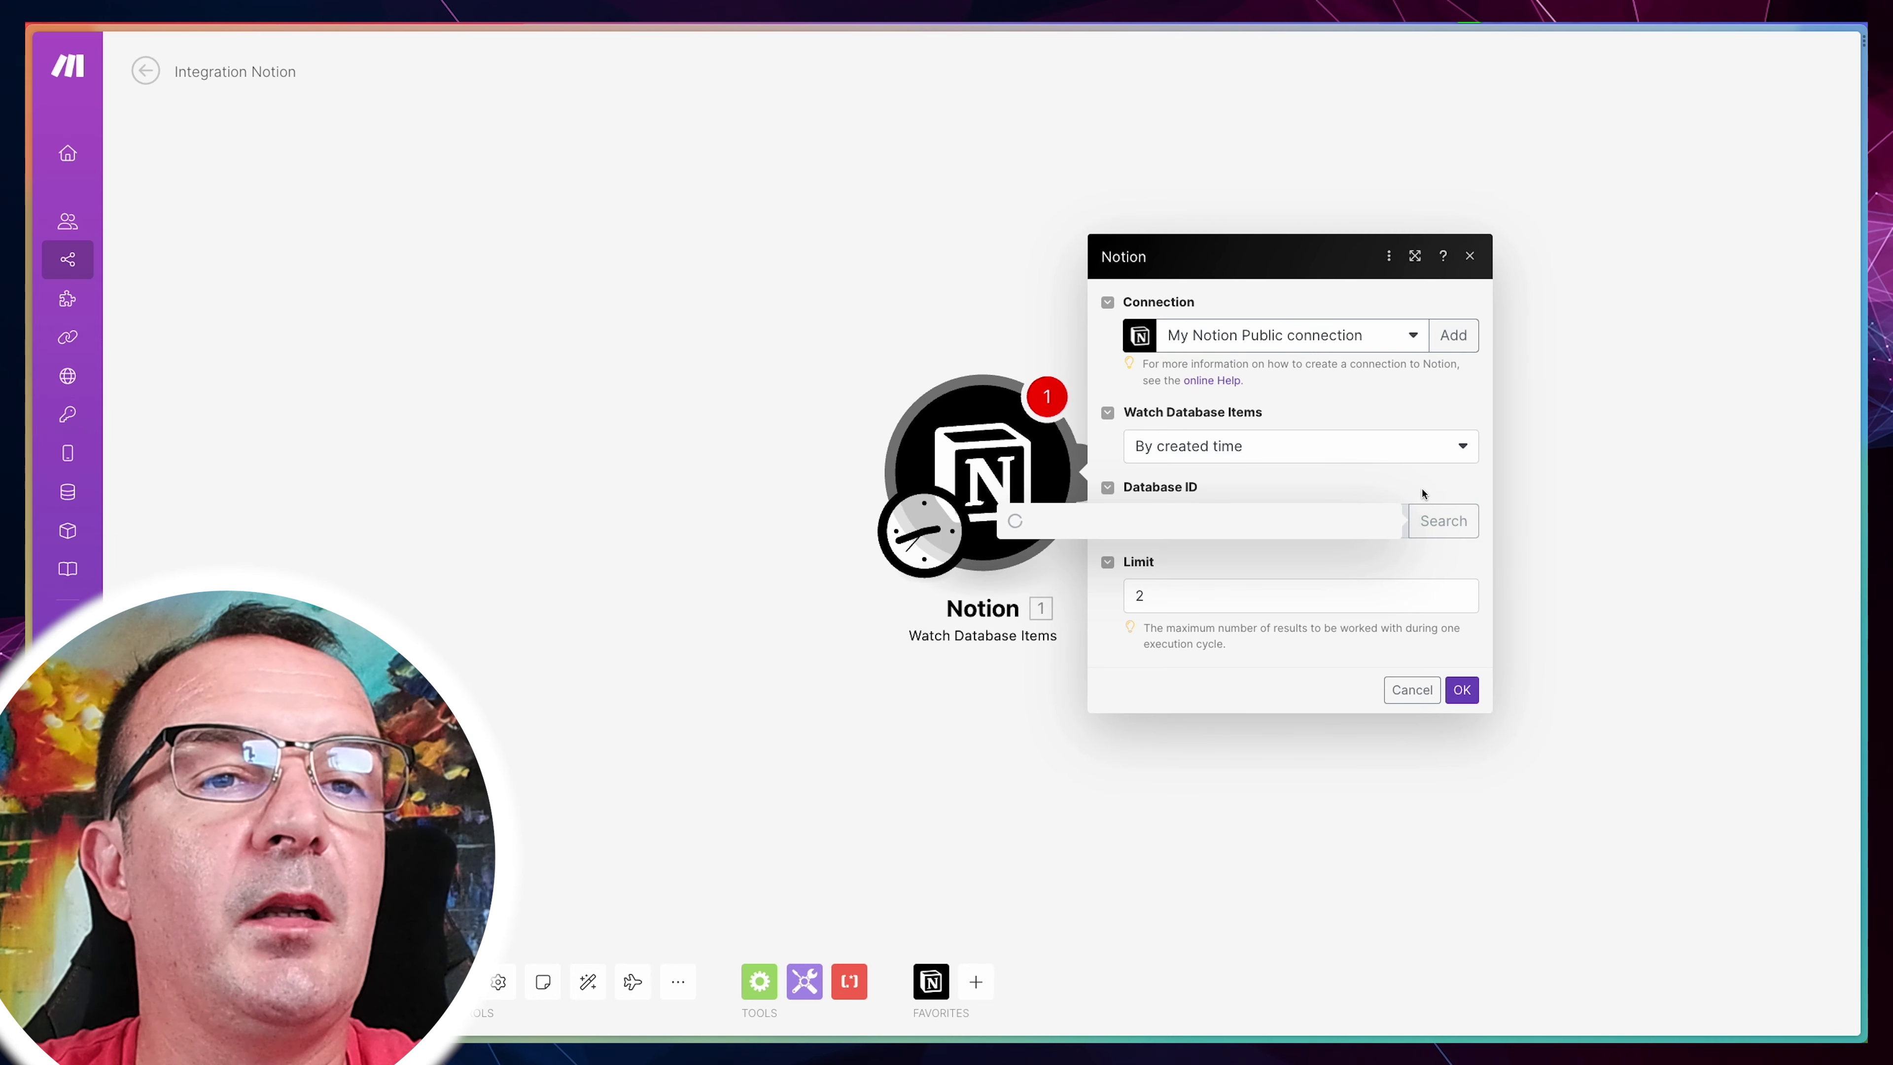
pyautogui.click(1460, 691)
# Step: Set the module to start processing items since the specific date 19/08/2023
pyautogui.click(1163, 457)
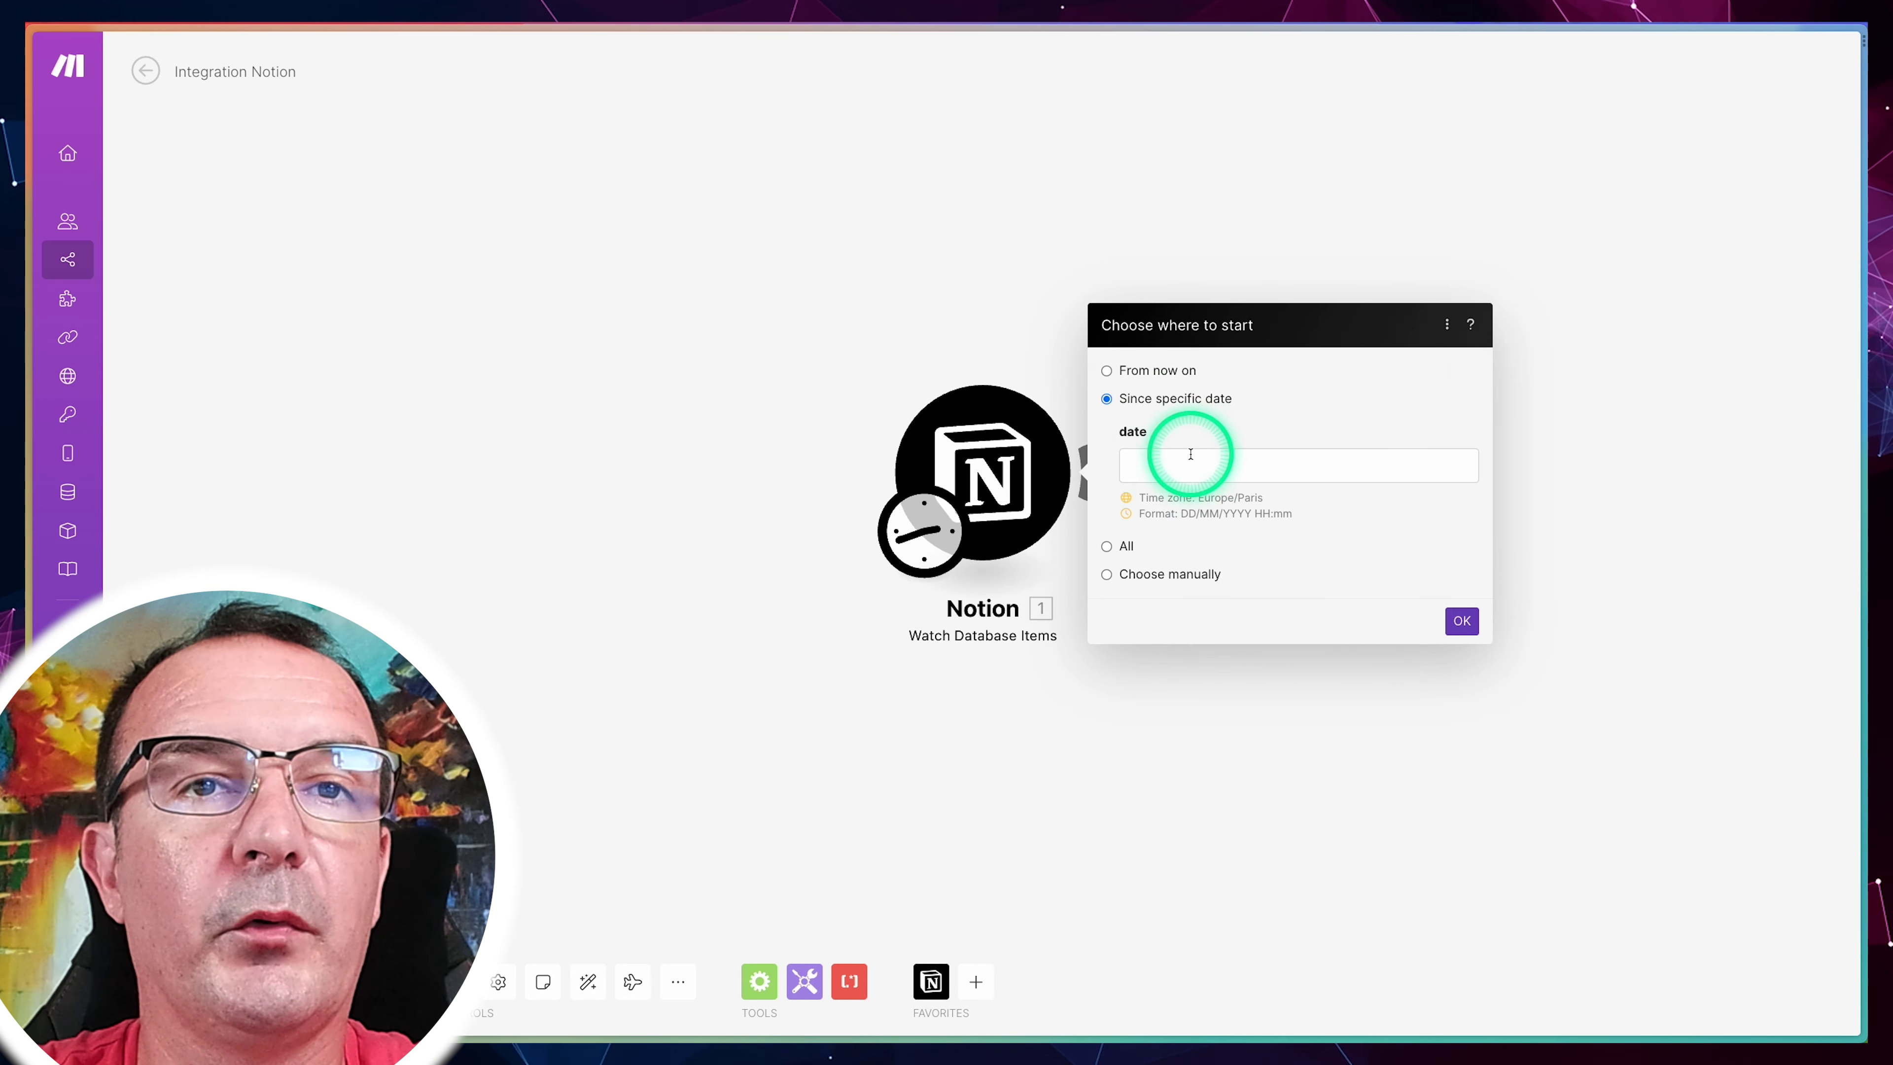
pyautogui.click(1190, 462)
pyautogui.click(1660, 492)
pyautogui.moveTo(1215, 466); pyautogui.dragTo(1355, 464)
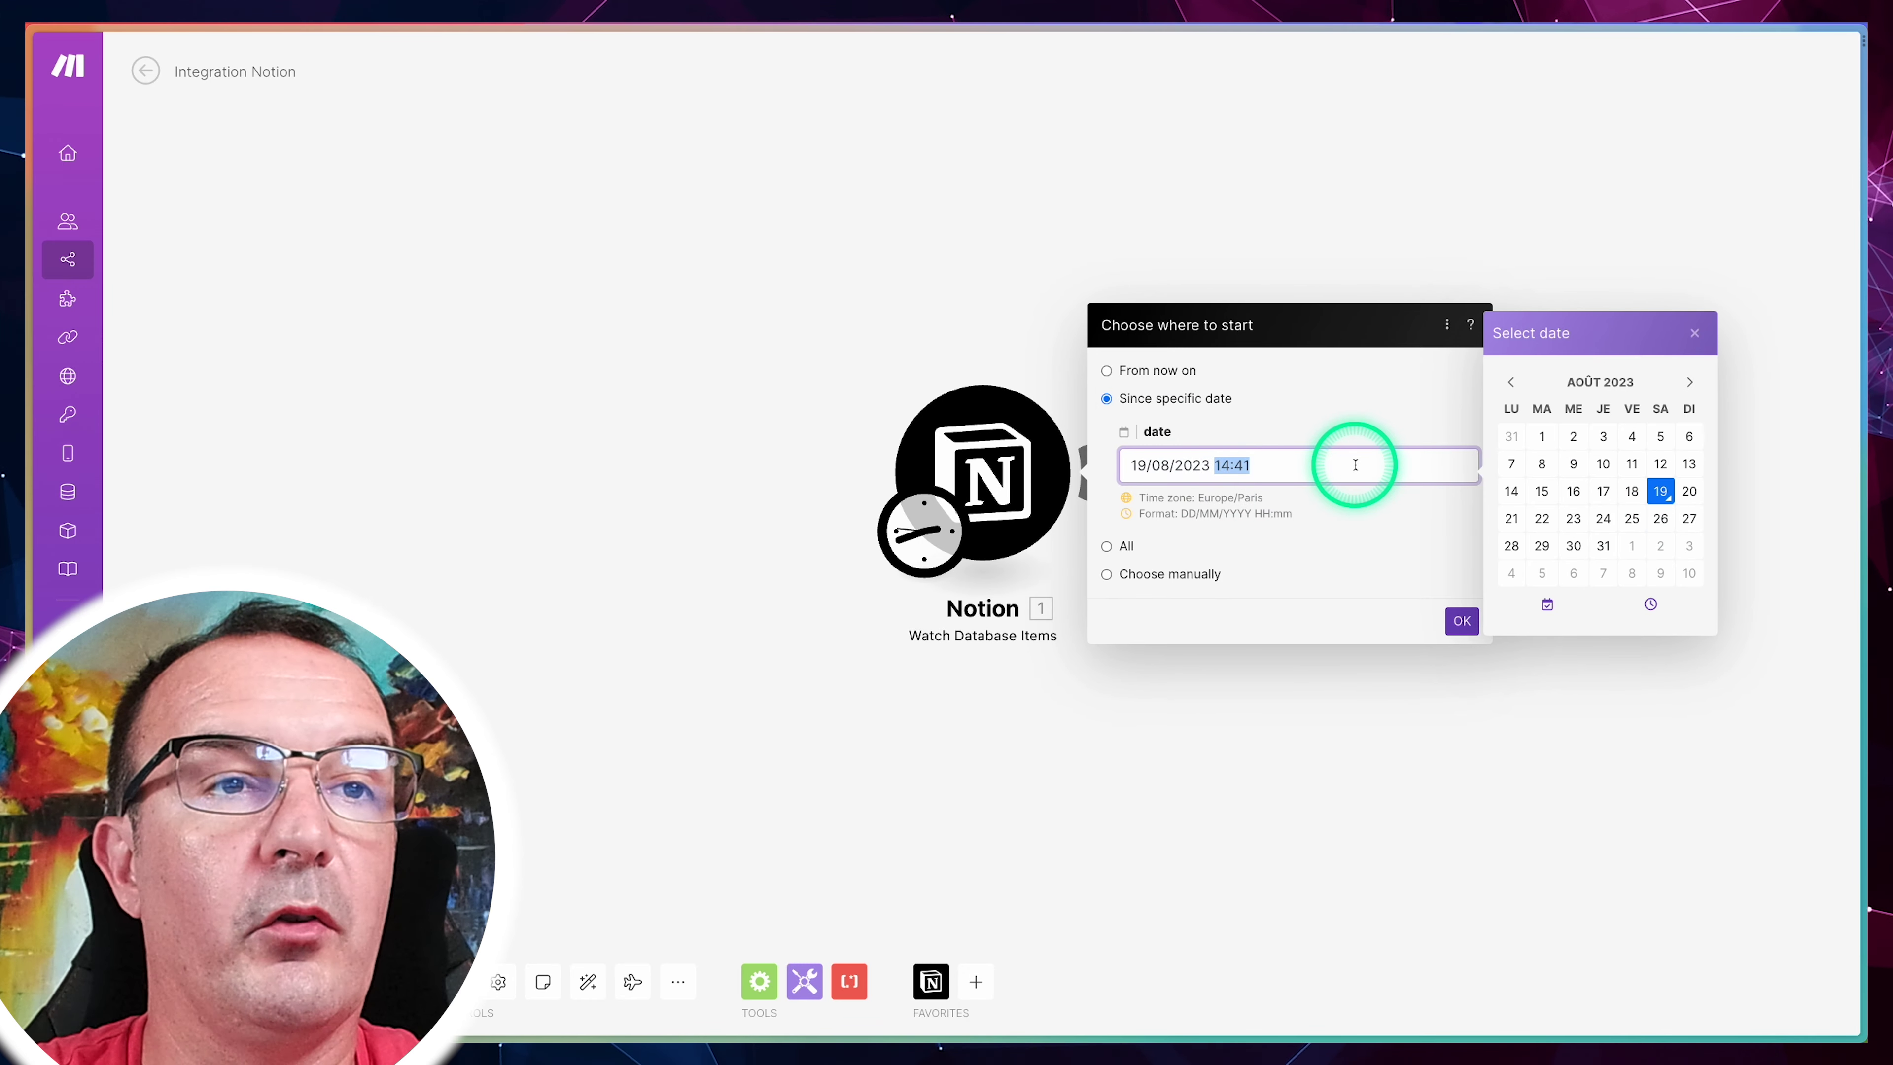
pyautogui.click(1462, 625)
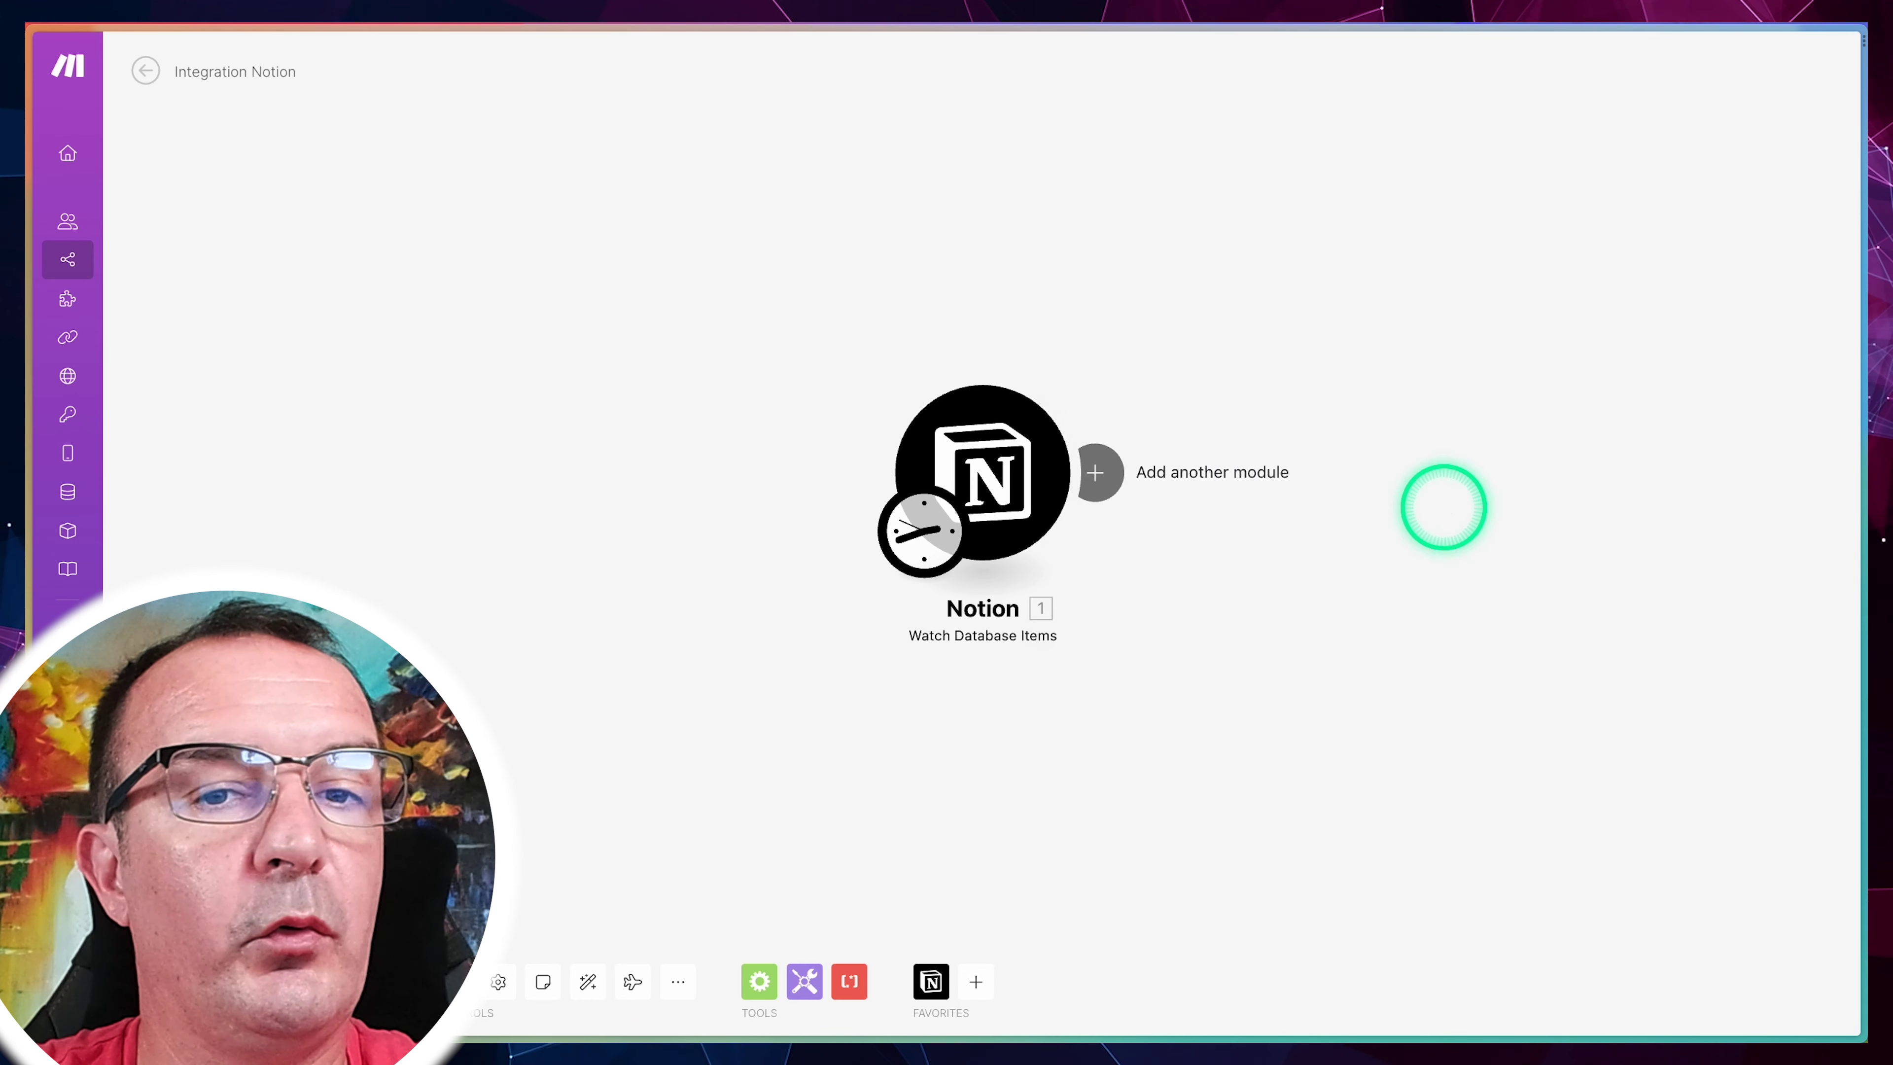
# Step: Run only the Notion module once and inspect the output bundles of its operation
pyautogui.rightClick(1015, 489)
pyautogui.click(1062, 510)
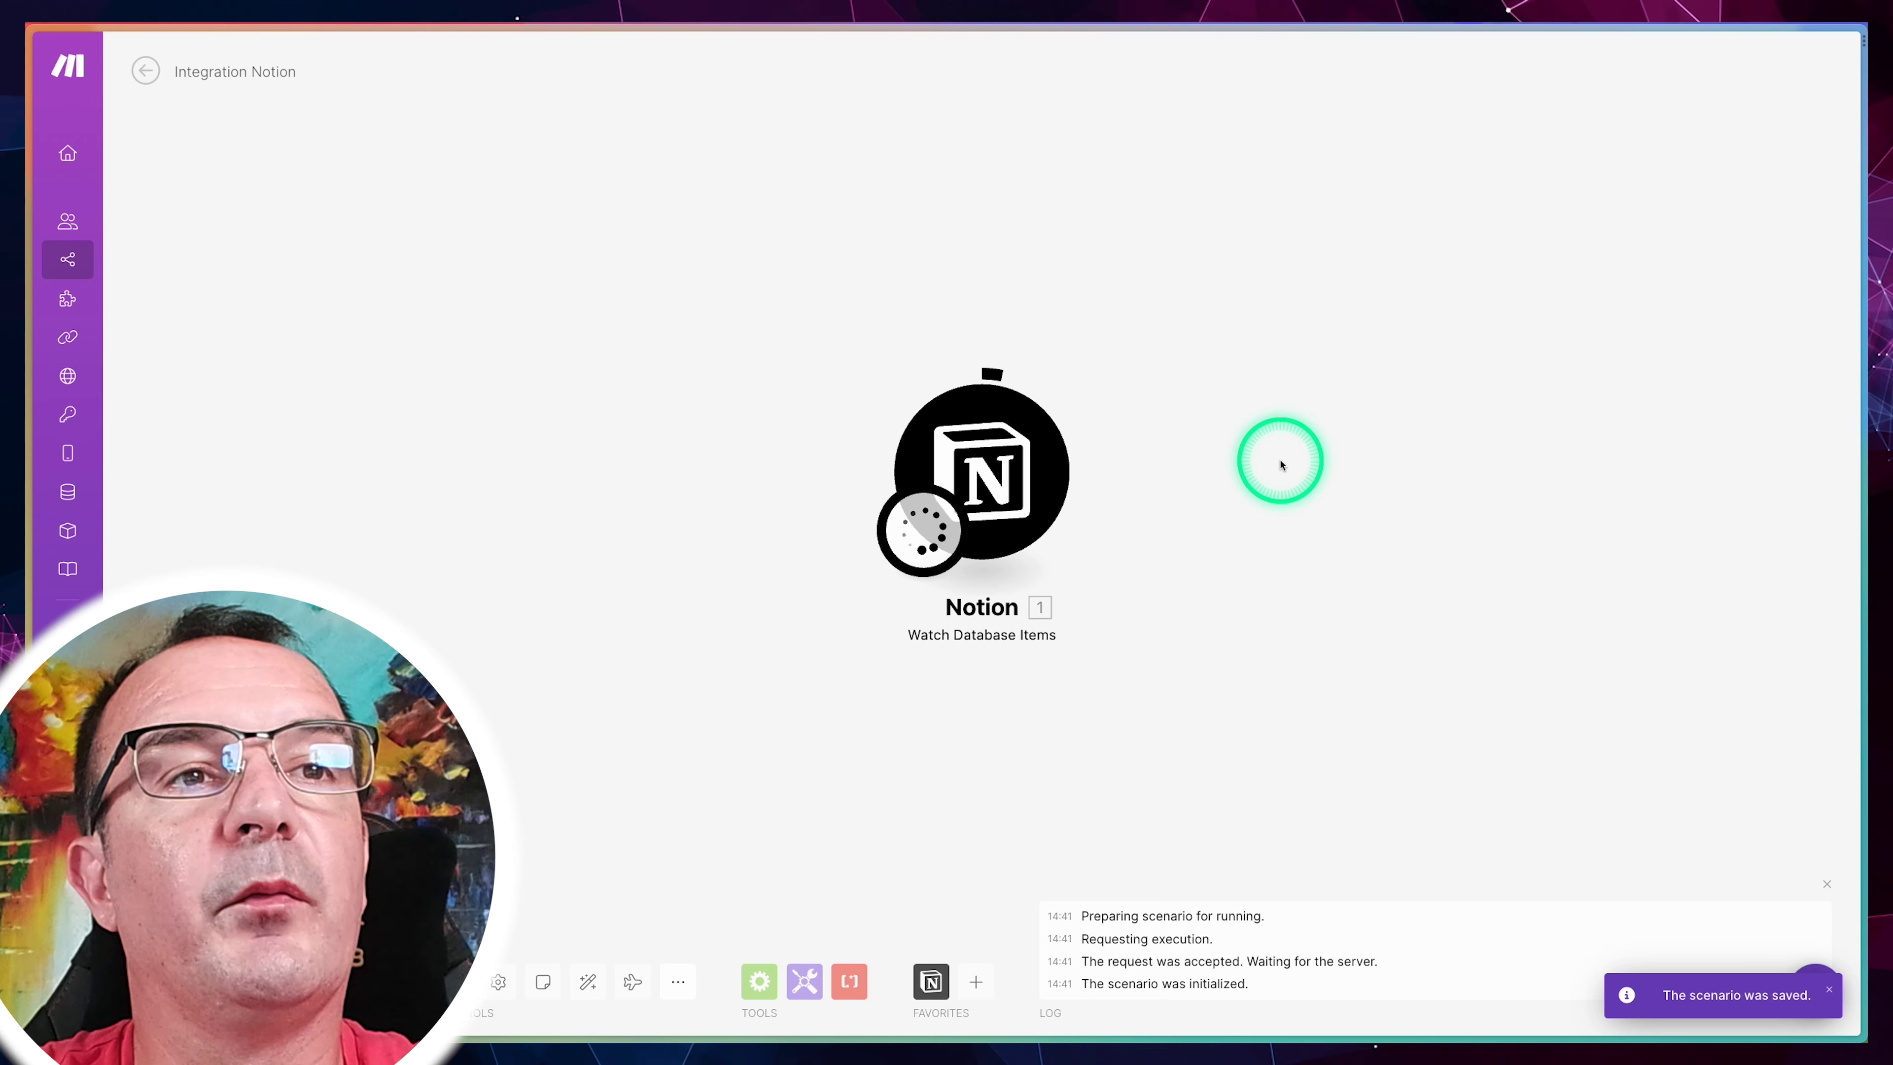
pyautogui.click(1095, 361)
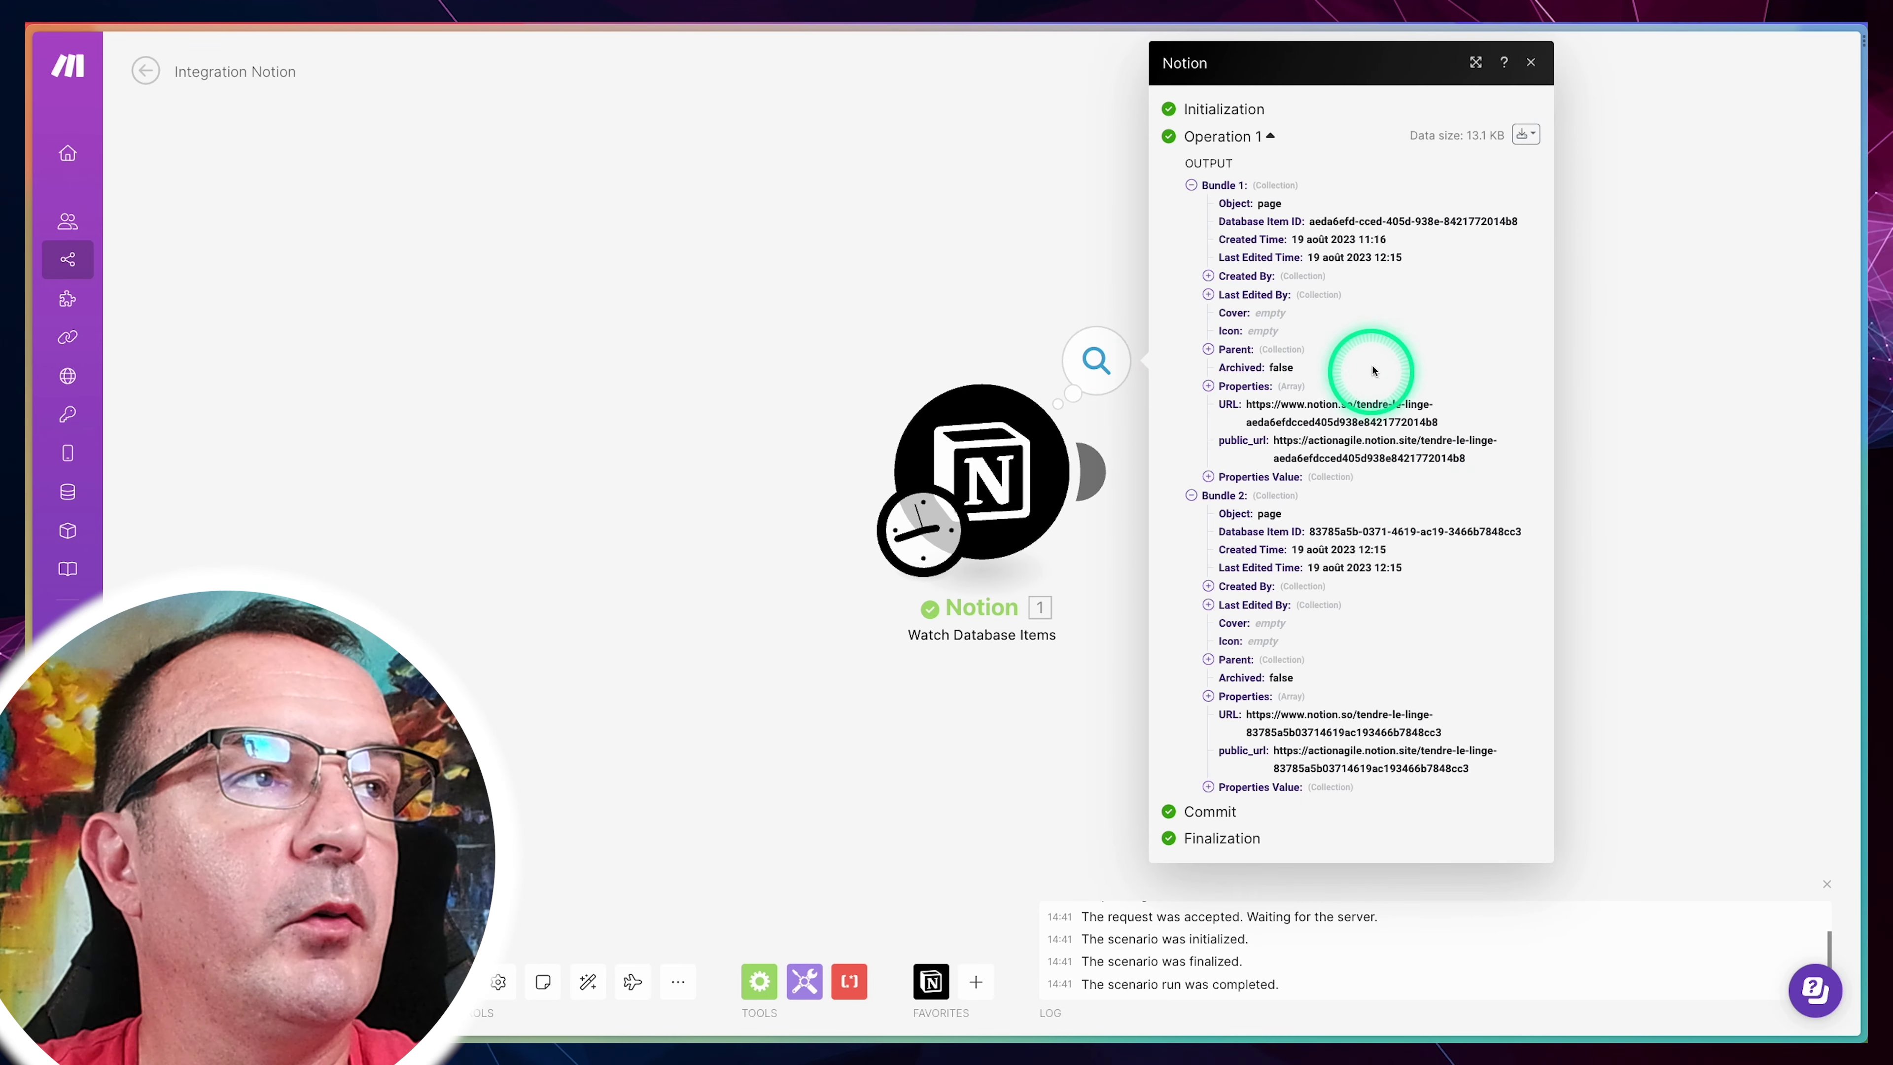
pyautogui.click(820, 236)
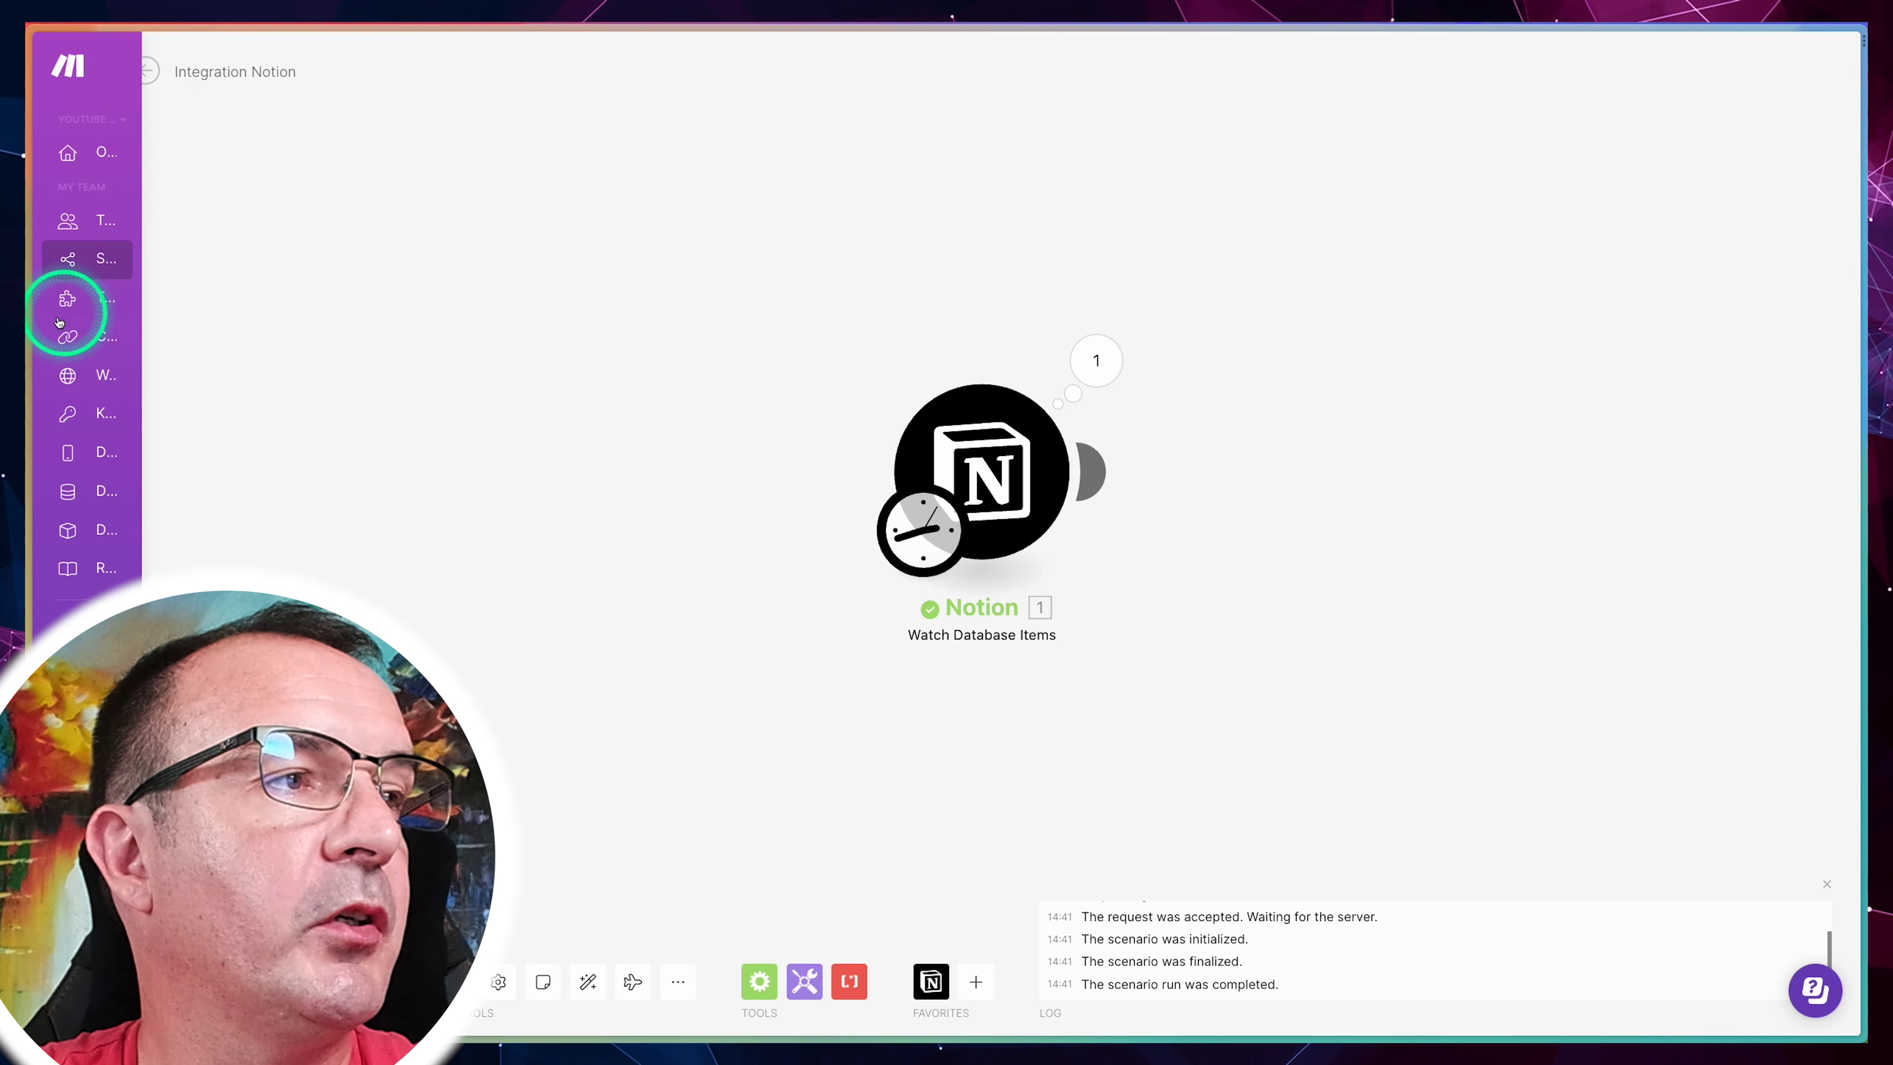
# Step: Open the team's Connections list and verify the Notion public connection
pyautogui.moveTo(101, 228)
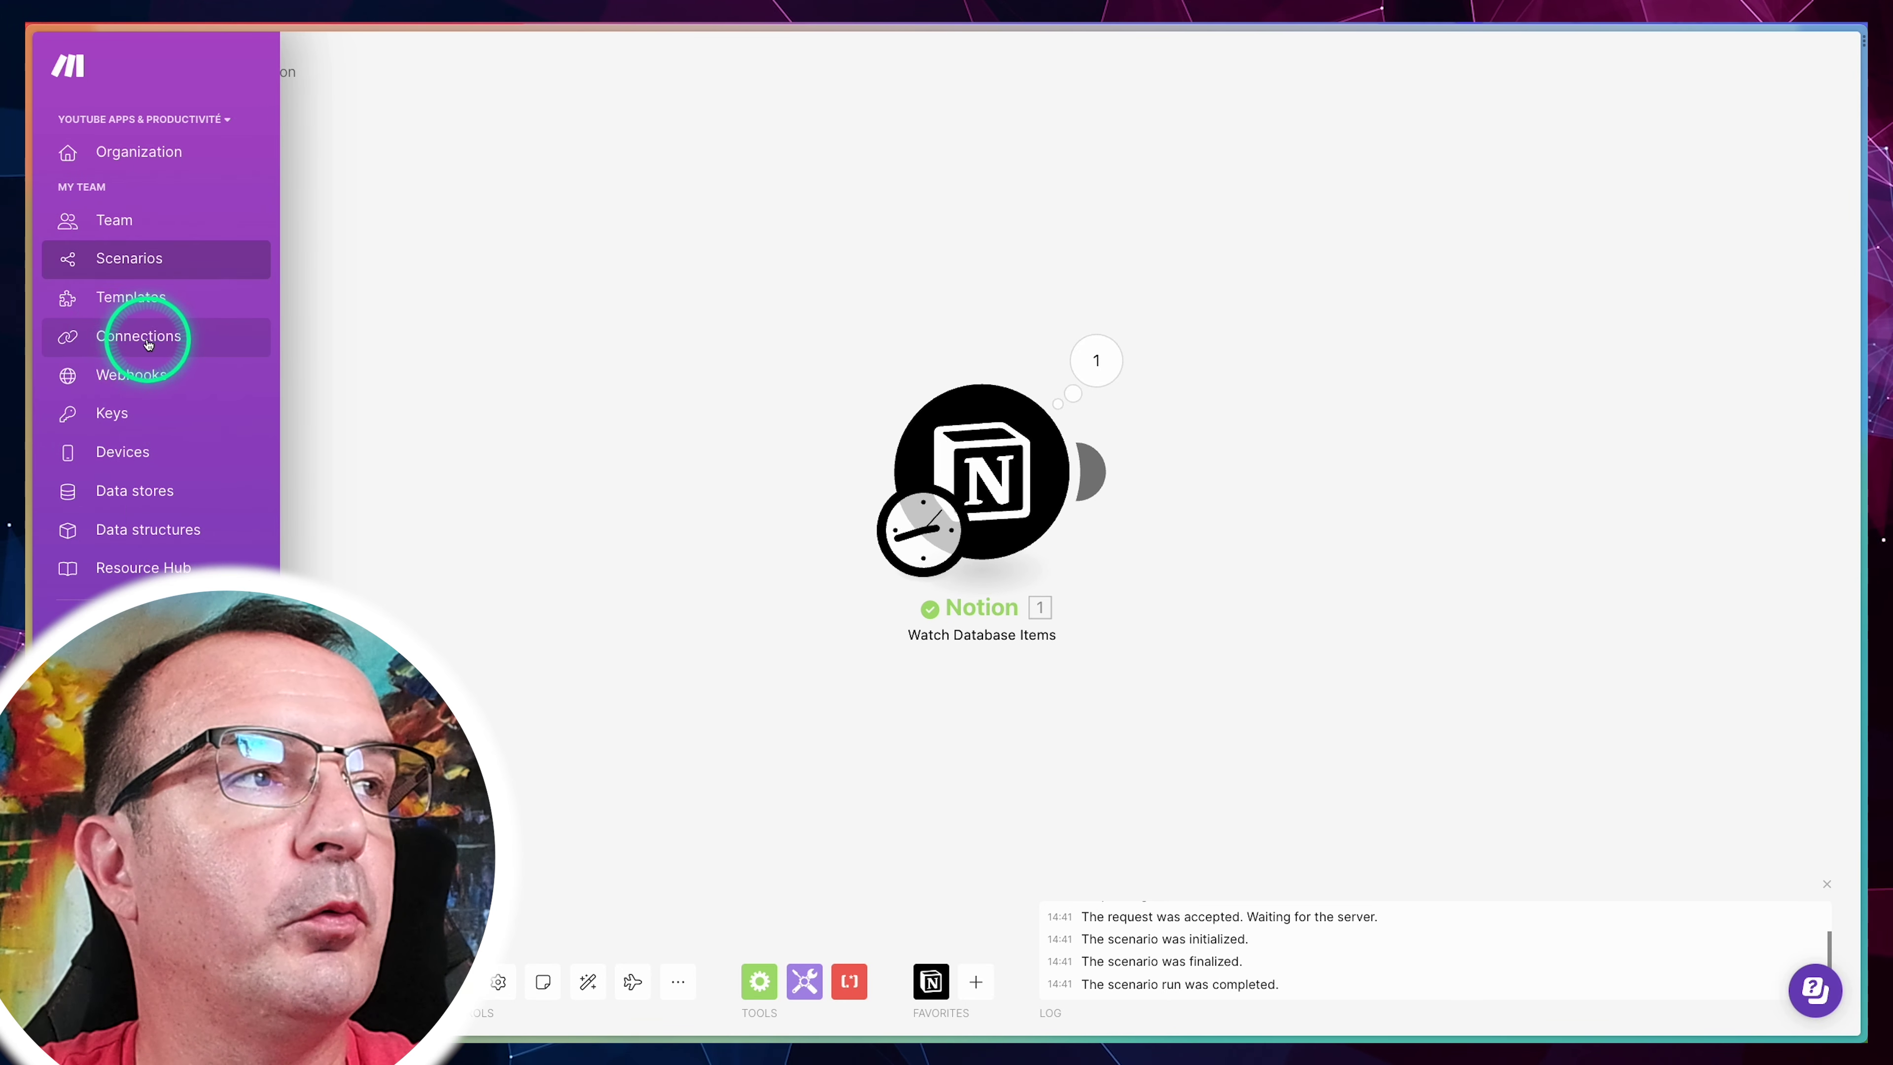
pyautogui.click(120, 342)
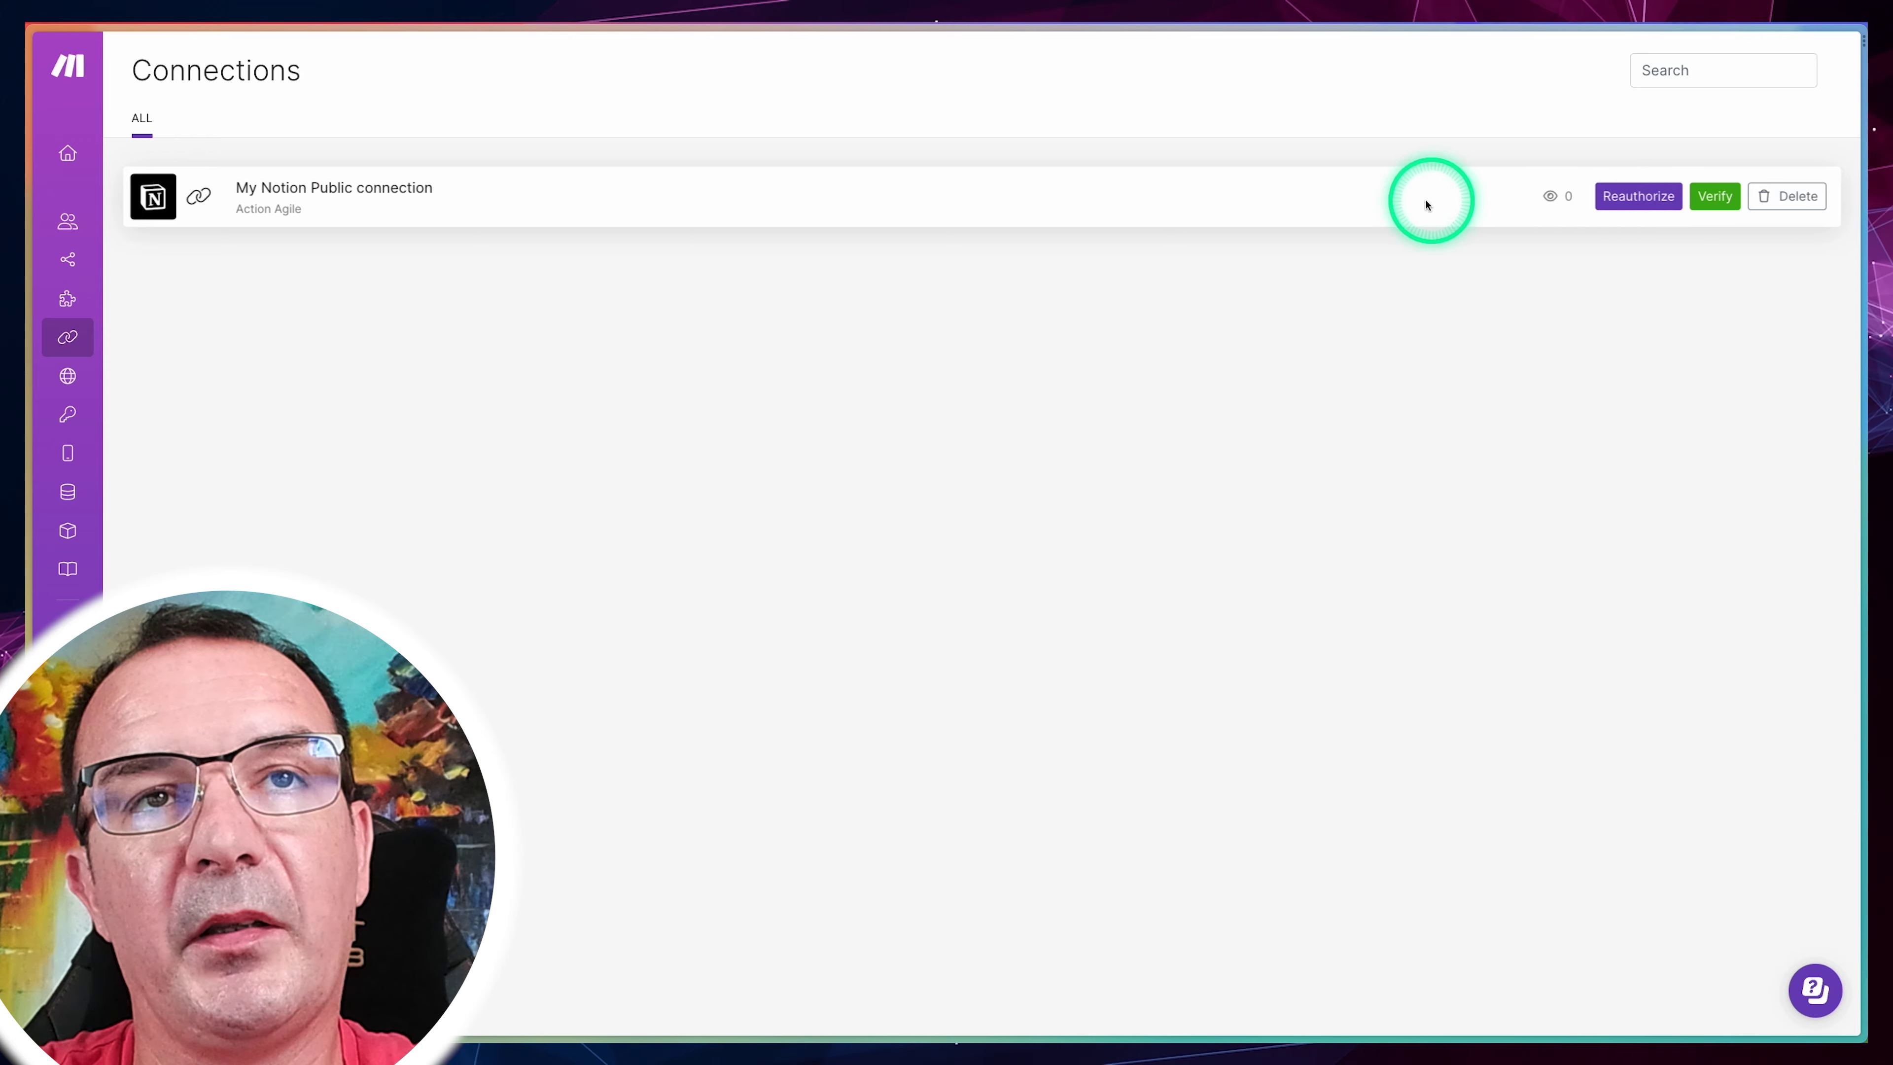
pyautogui.click(1721, 198)
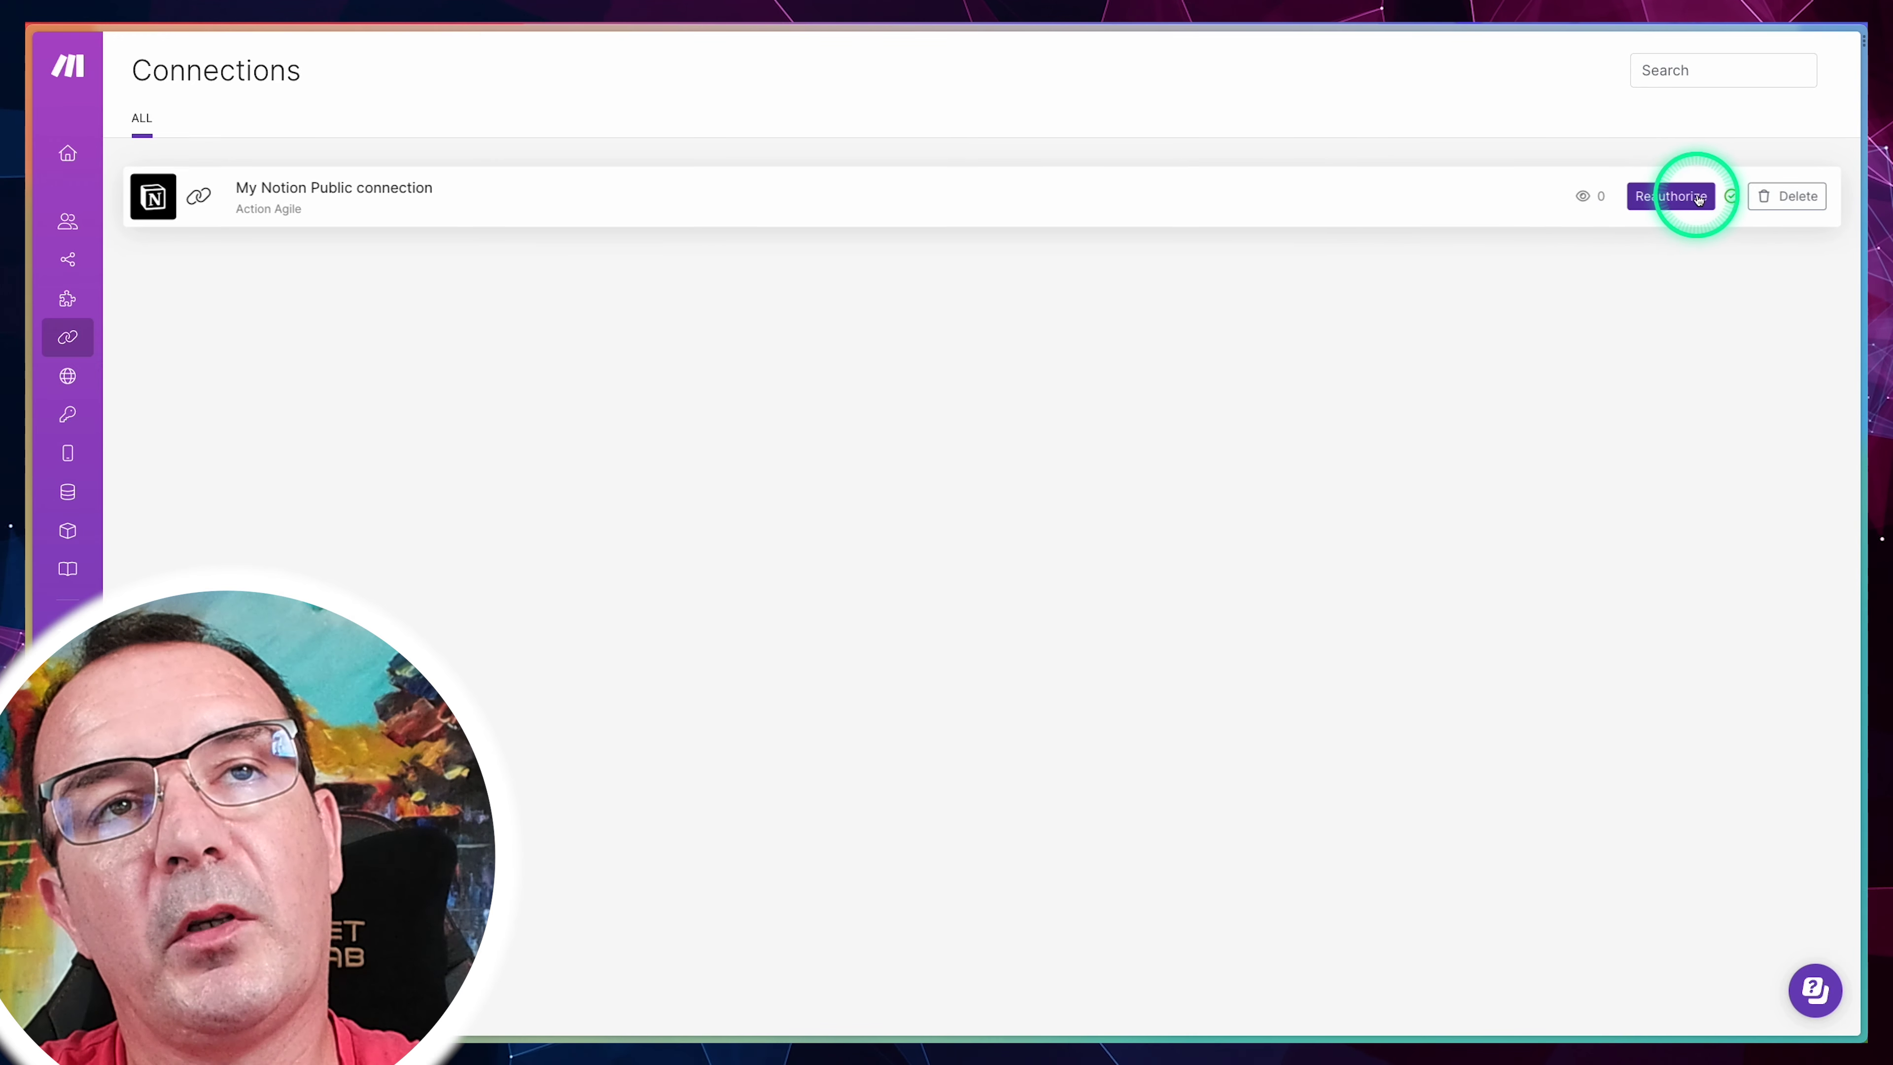
# Step: Reauthorize the Notion public connection, adding the whole FINANCES section to the pages Make can access
pyautogui.click(1676, 195)
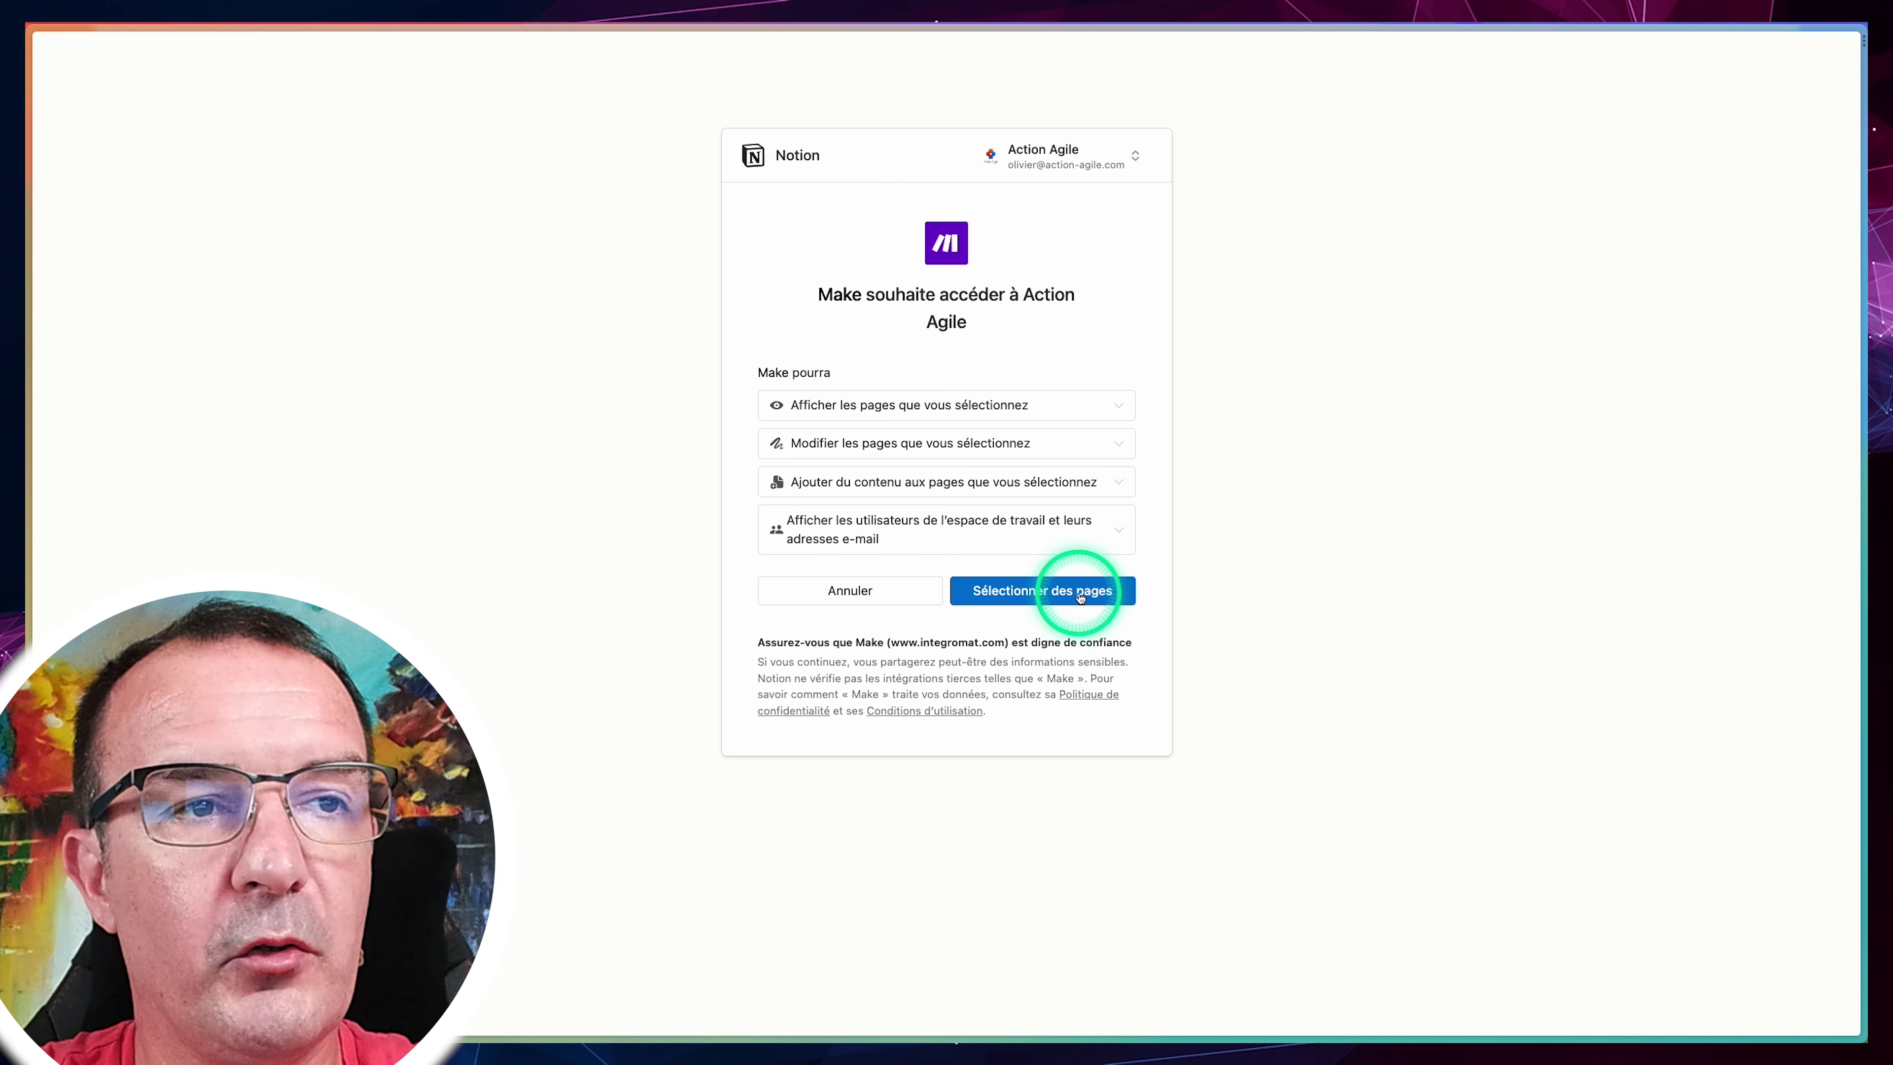
pyautogui.click(1080, 593)
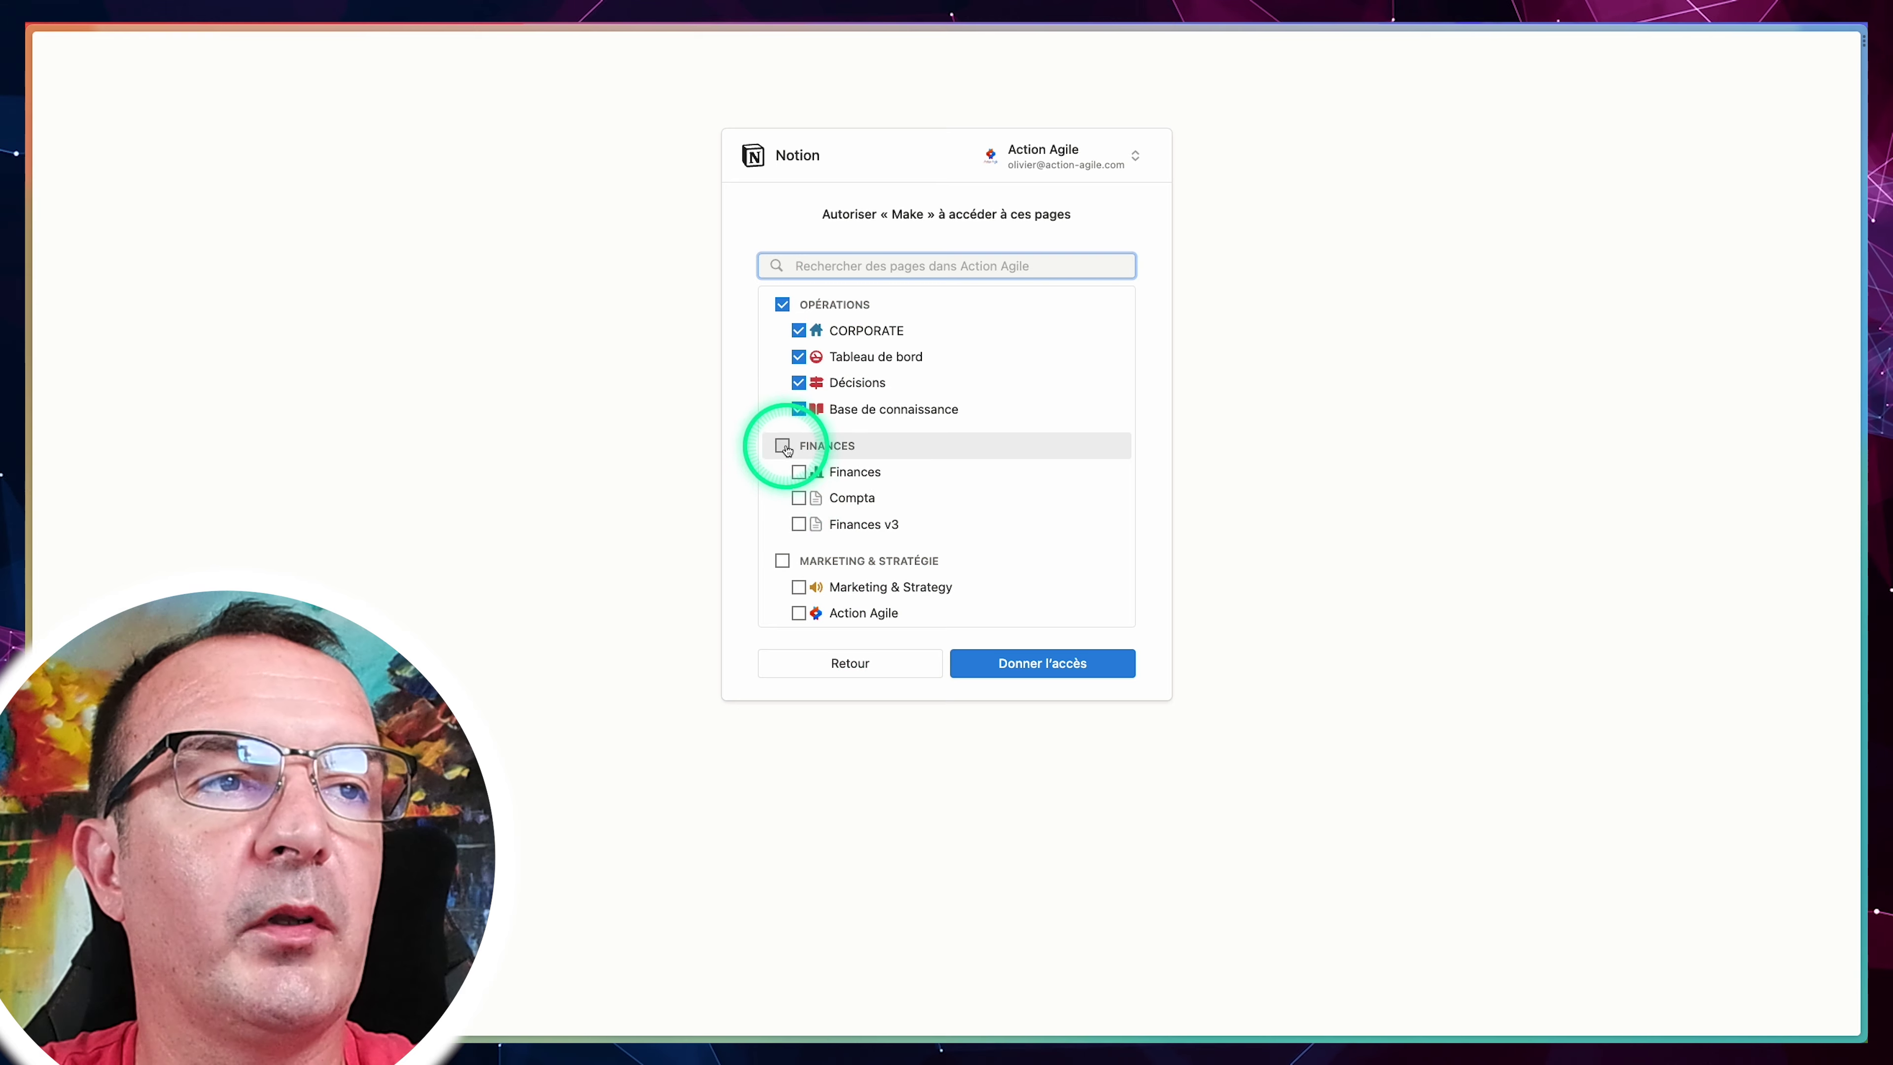
pyautogui.scroll(-2, 922, 417)
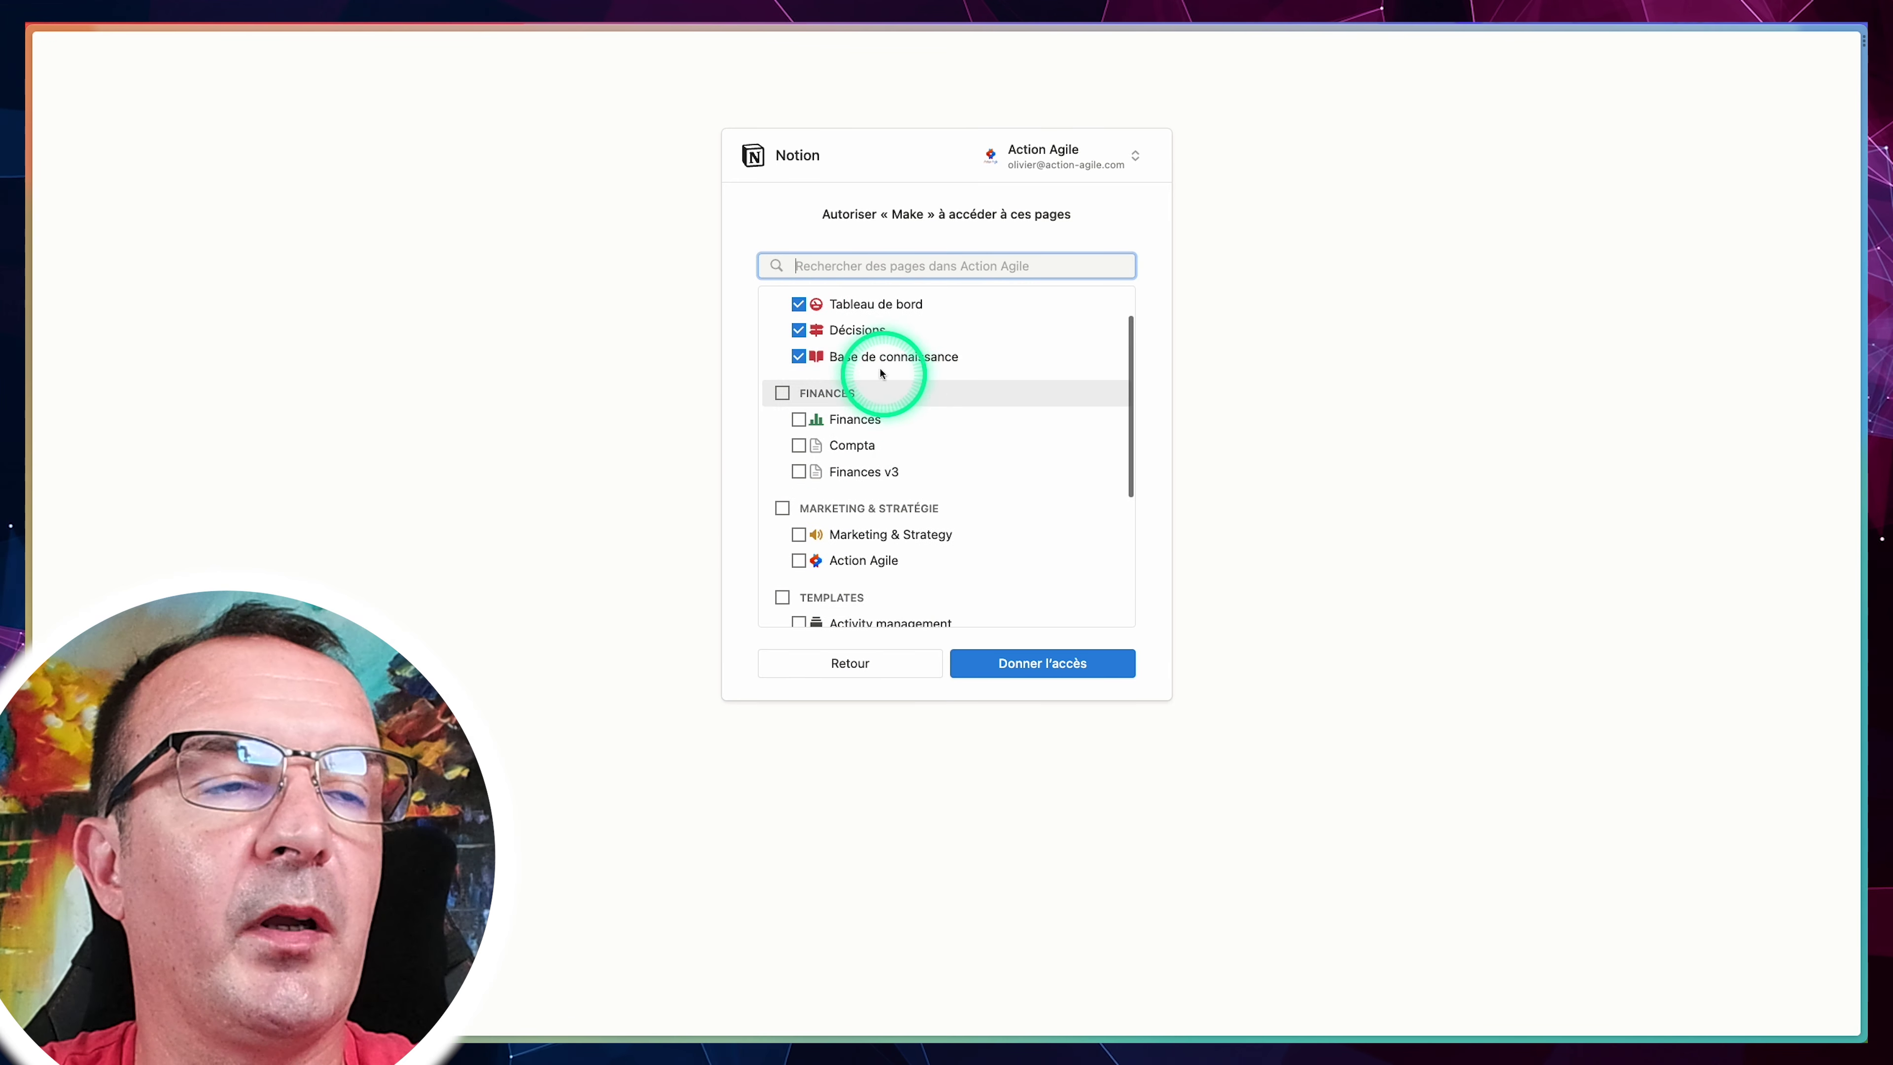
pyautogui.click(782, 393)
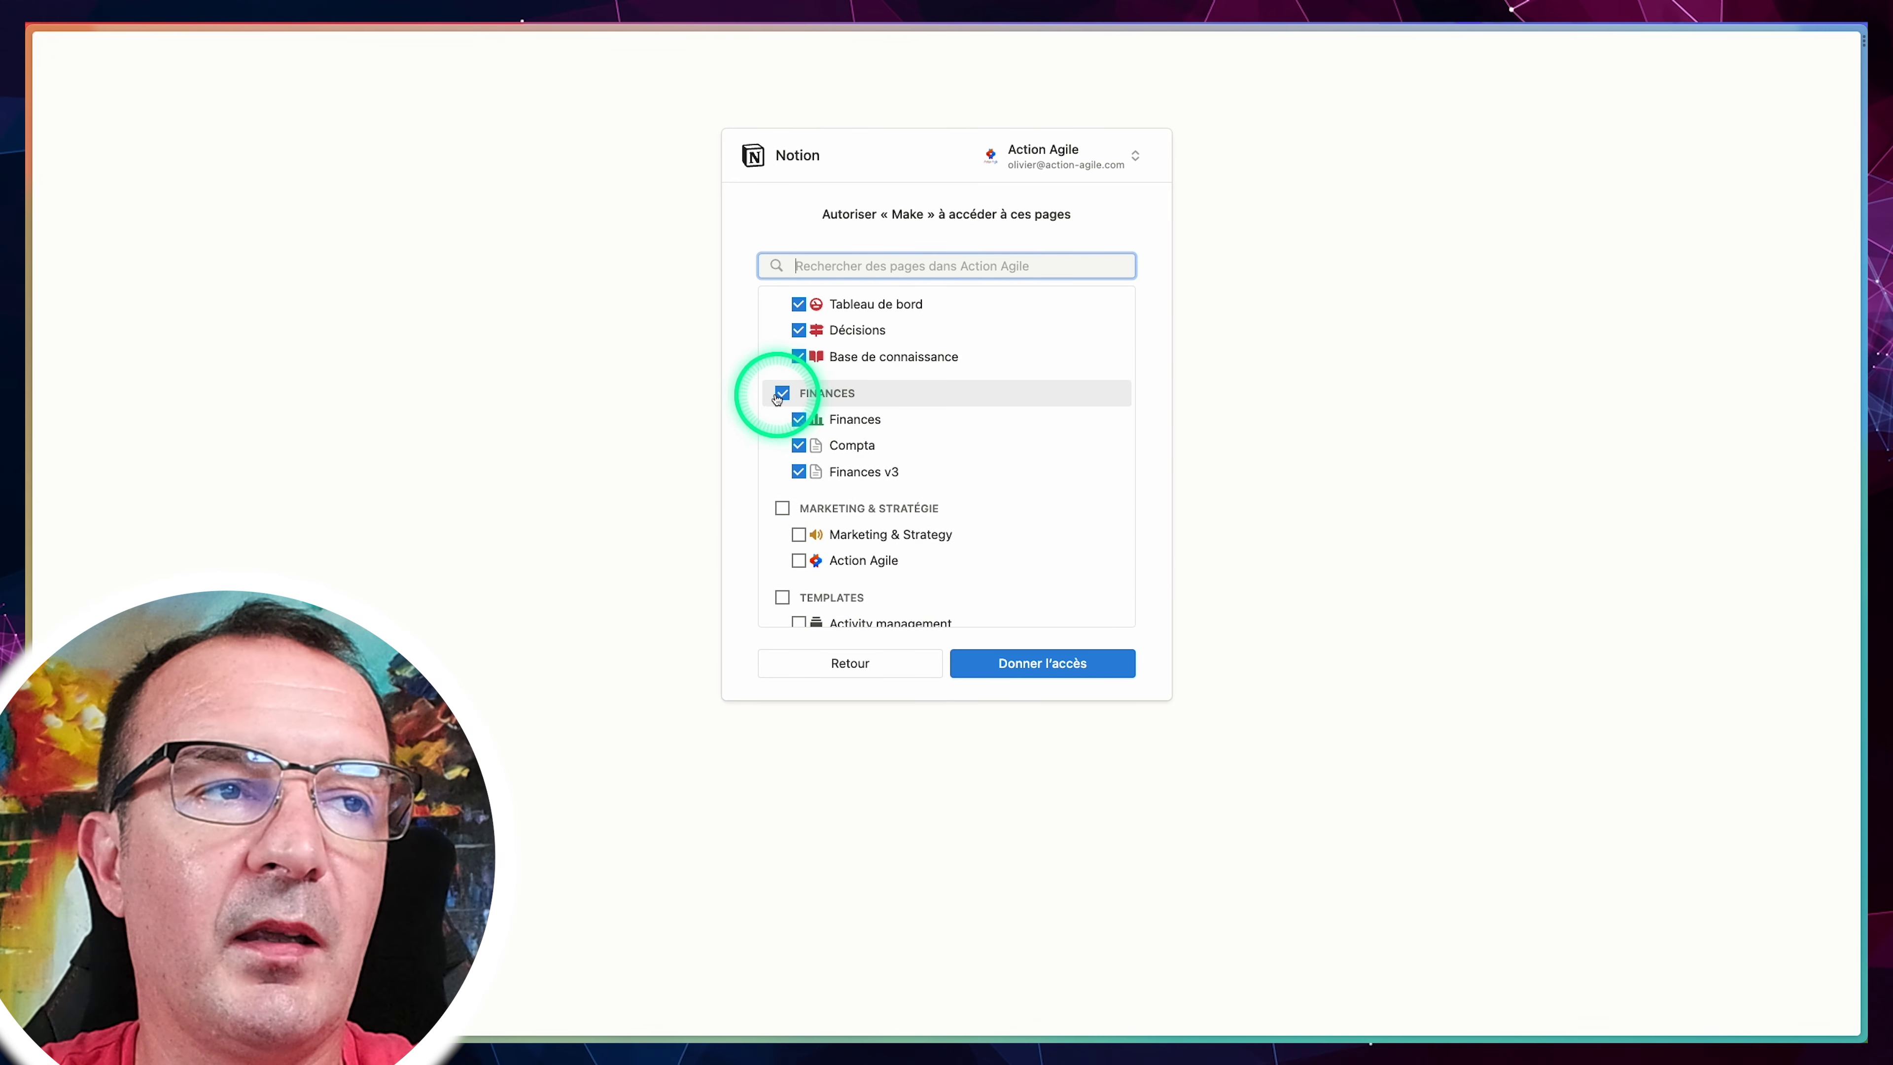
pyautogui.scroll(2, 820, 395)
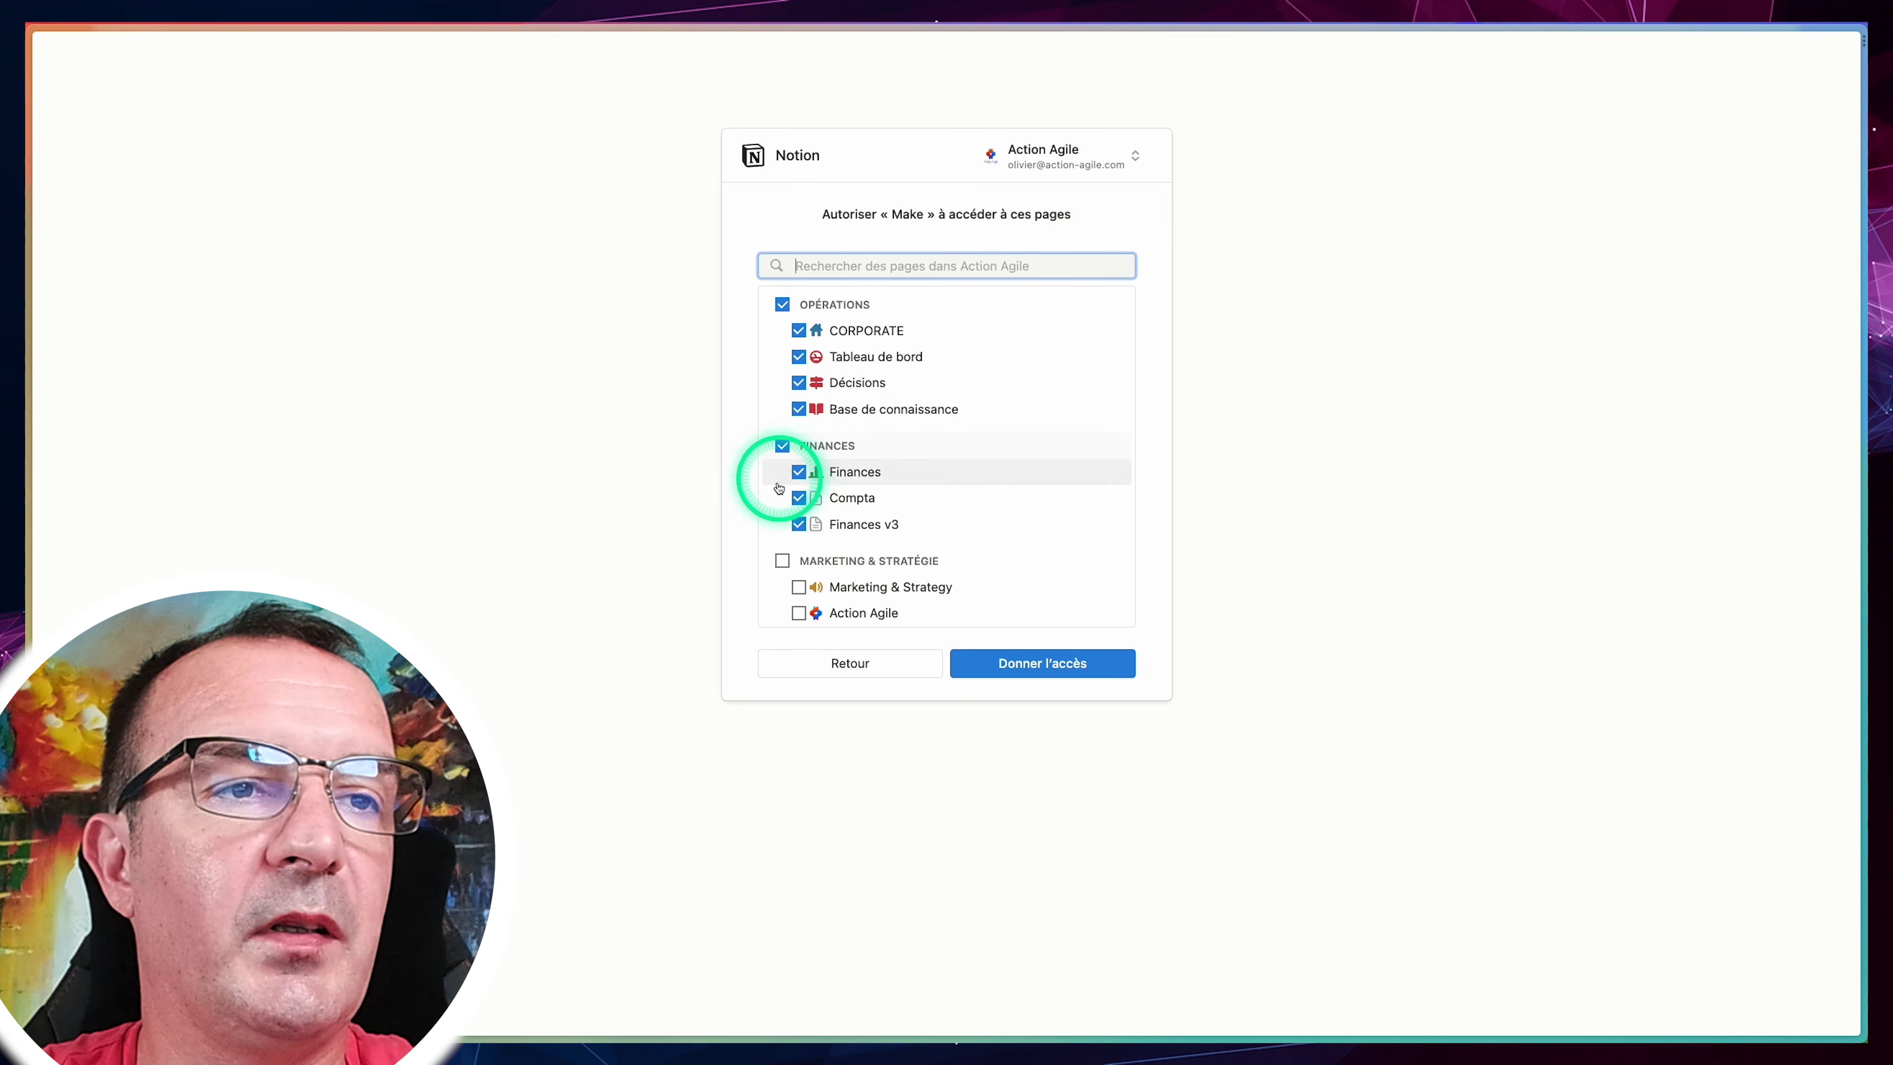
pyautogui.click(1056, 663)
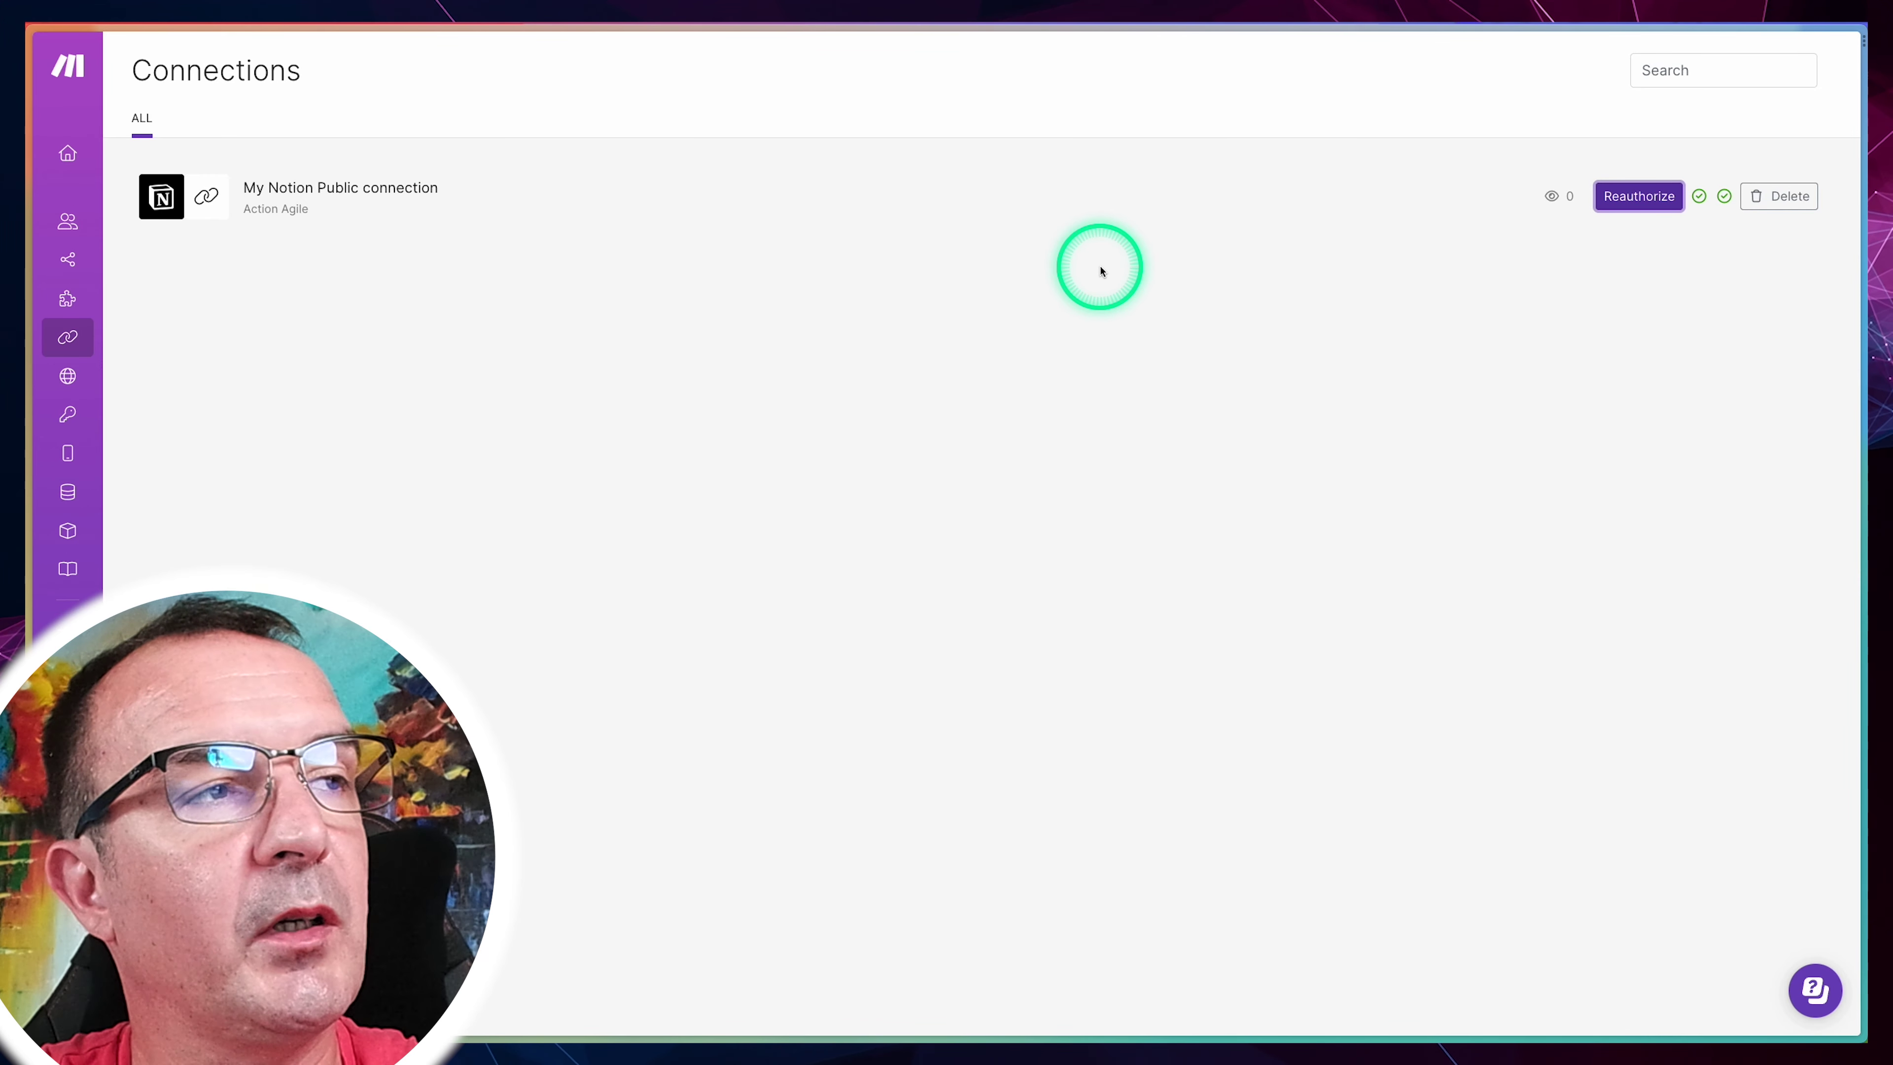
# Step: Switch to the Vidéos page in Notion and examine its Integromat connection's permissions and the connections available to add
pyautogui.hotkey('alt', 'Tab')
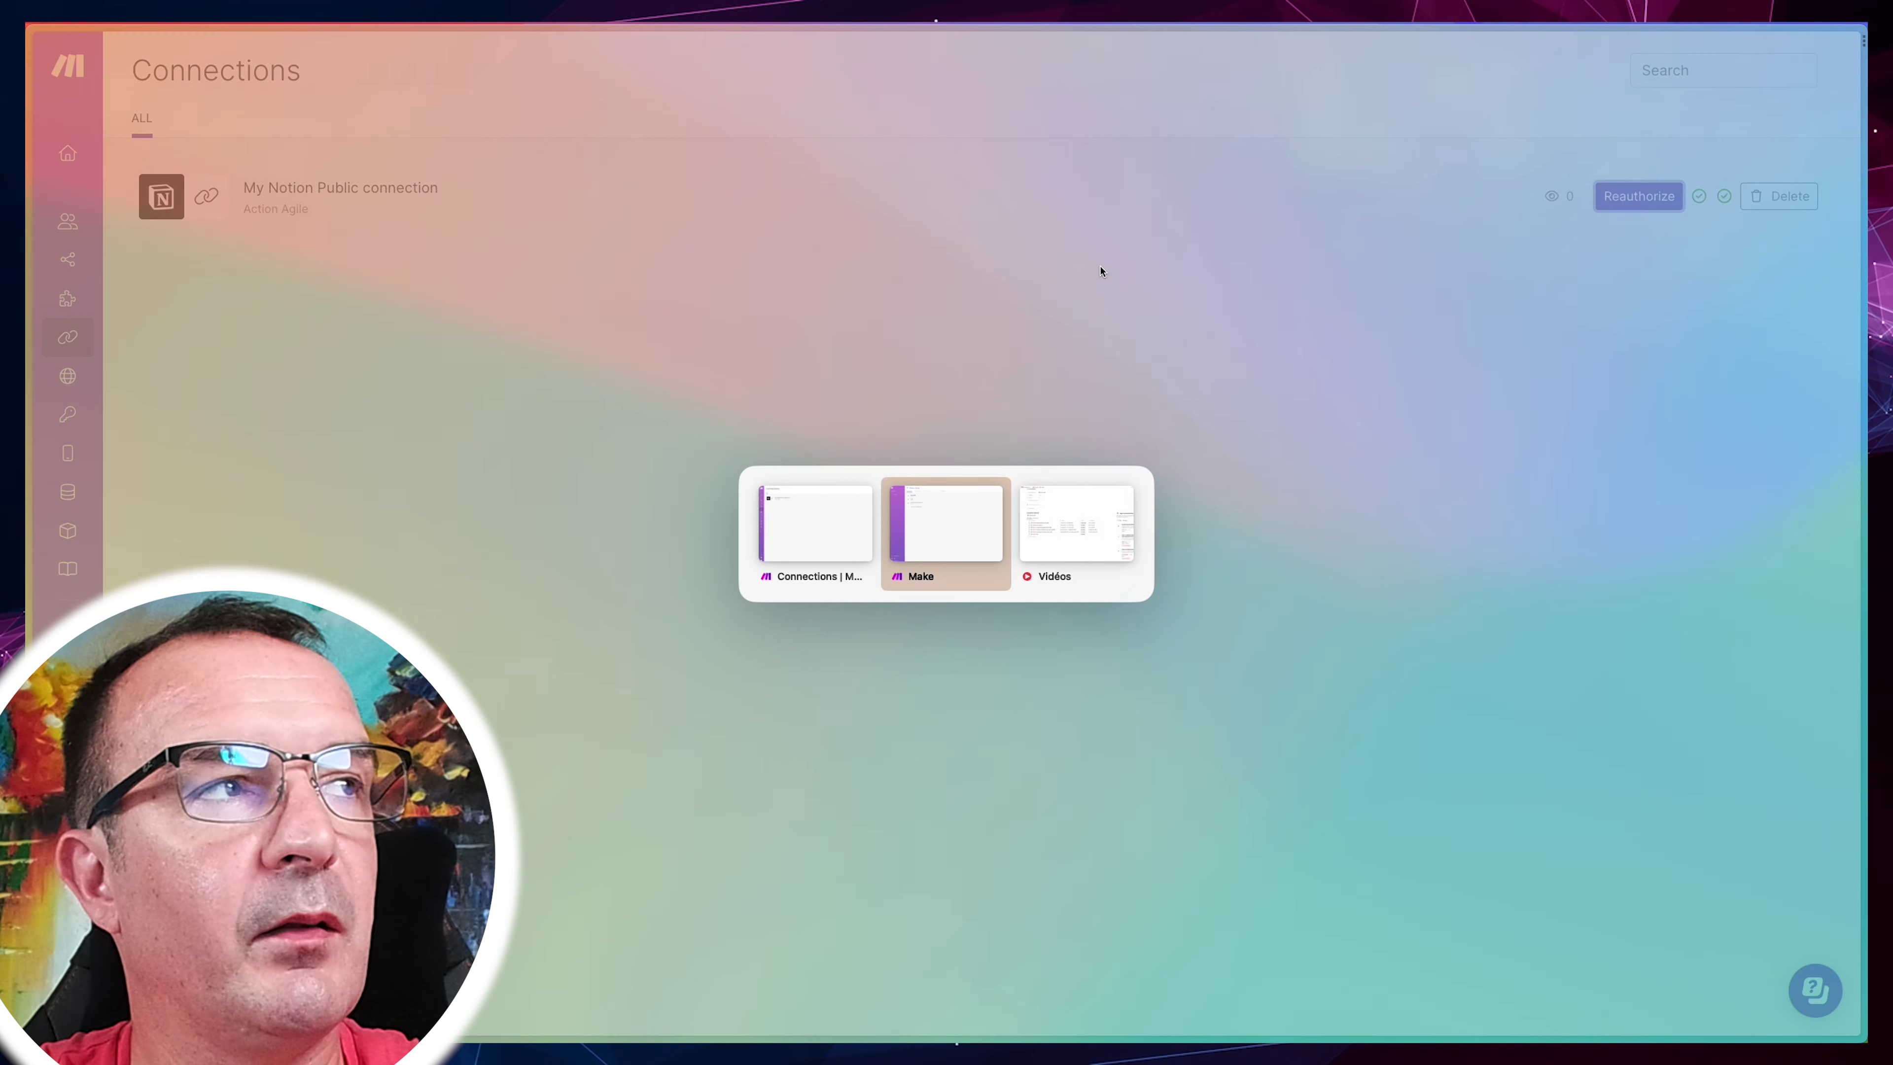
pyautogui.hotkey('alt', 'Tab')
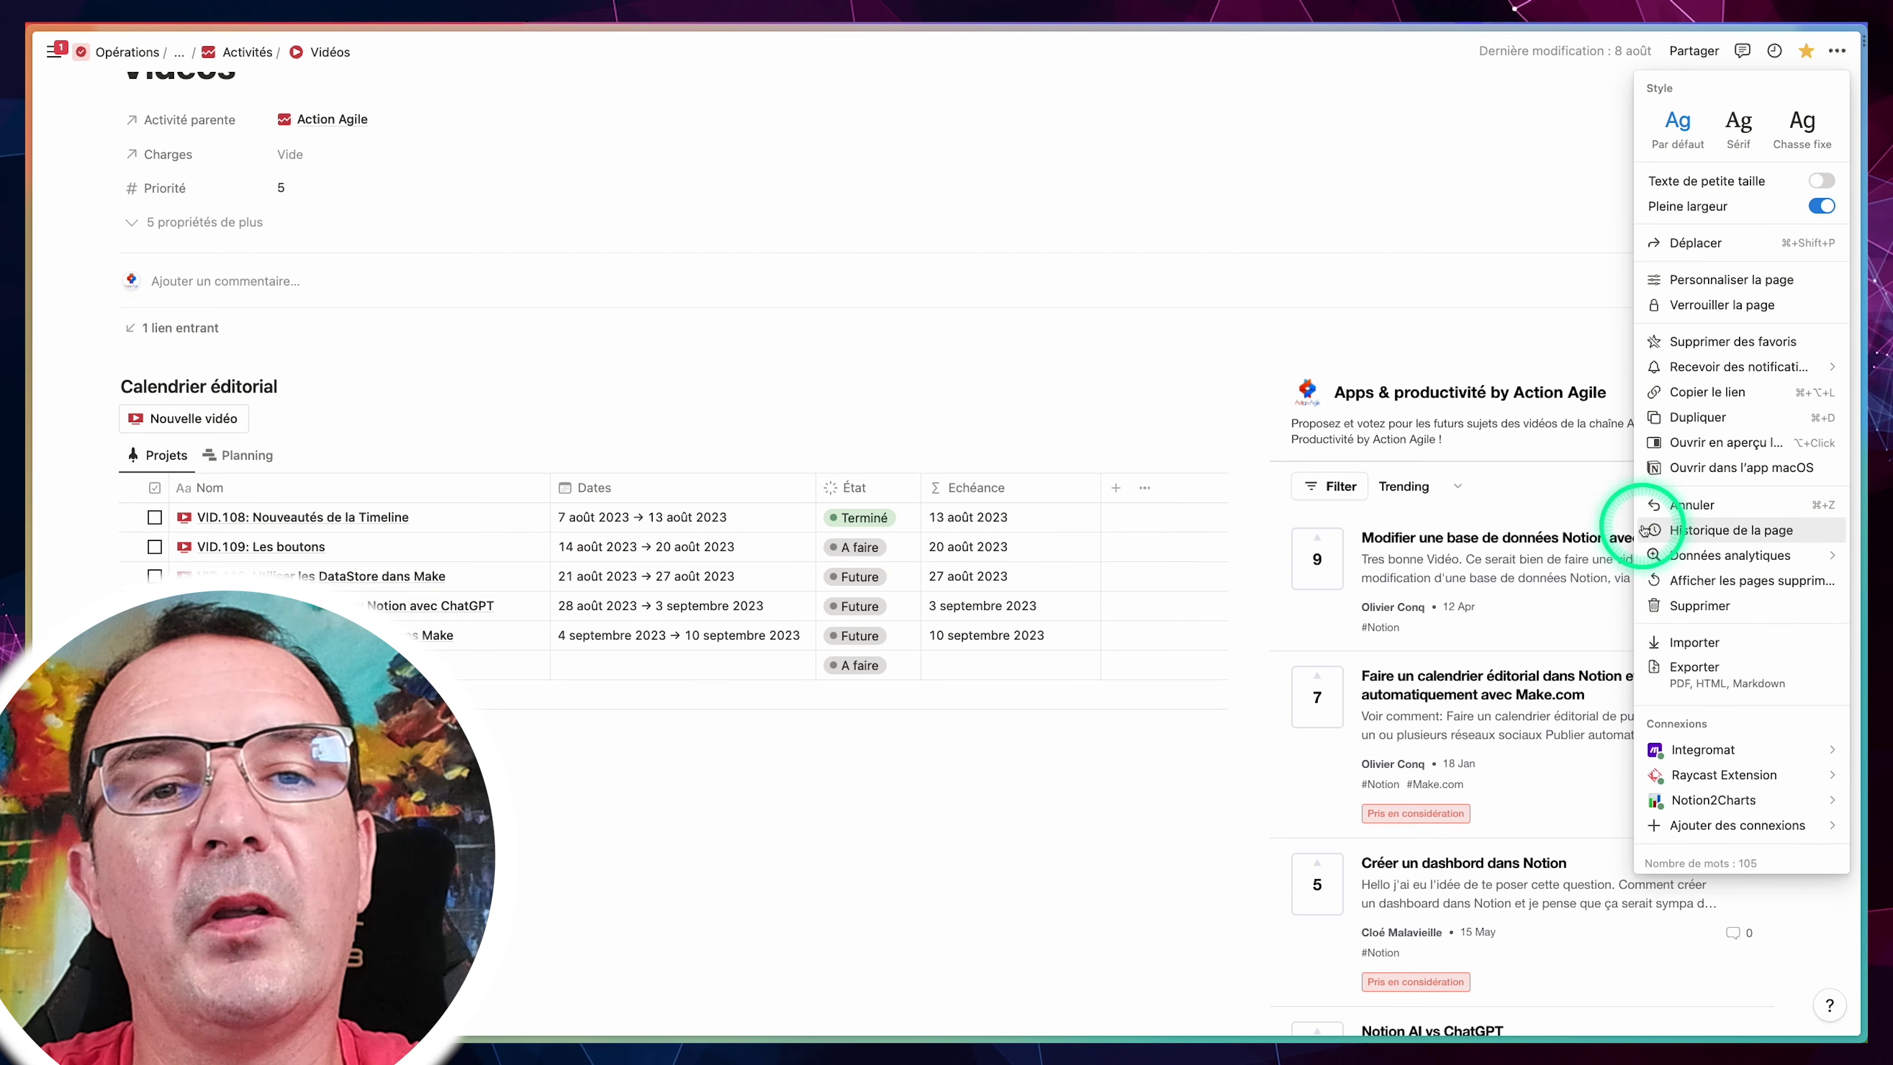
pyautogui.moveTo(1716, 797)
pyautogui.moveTo(1716, 747)
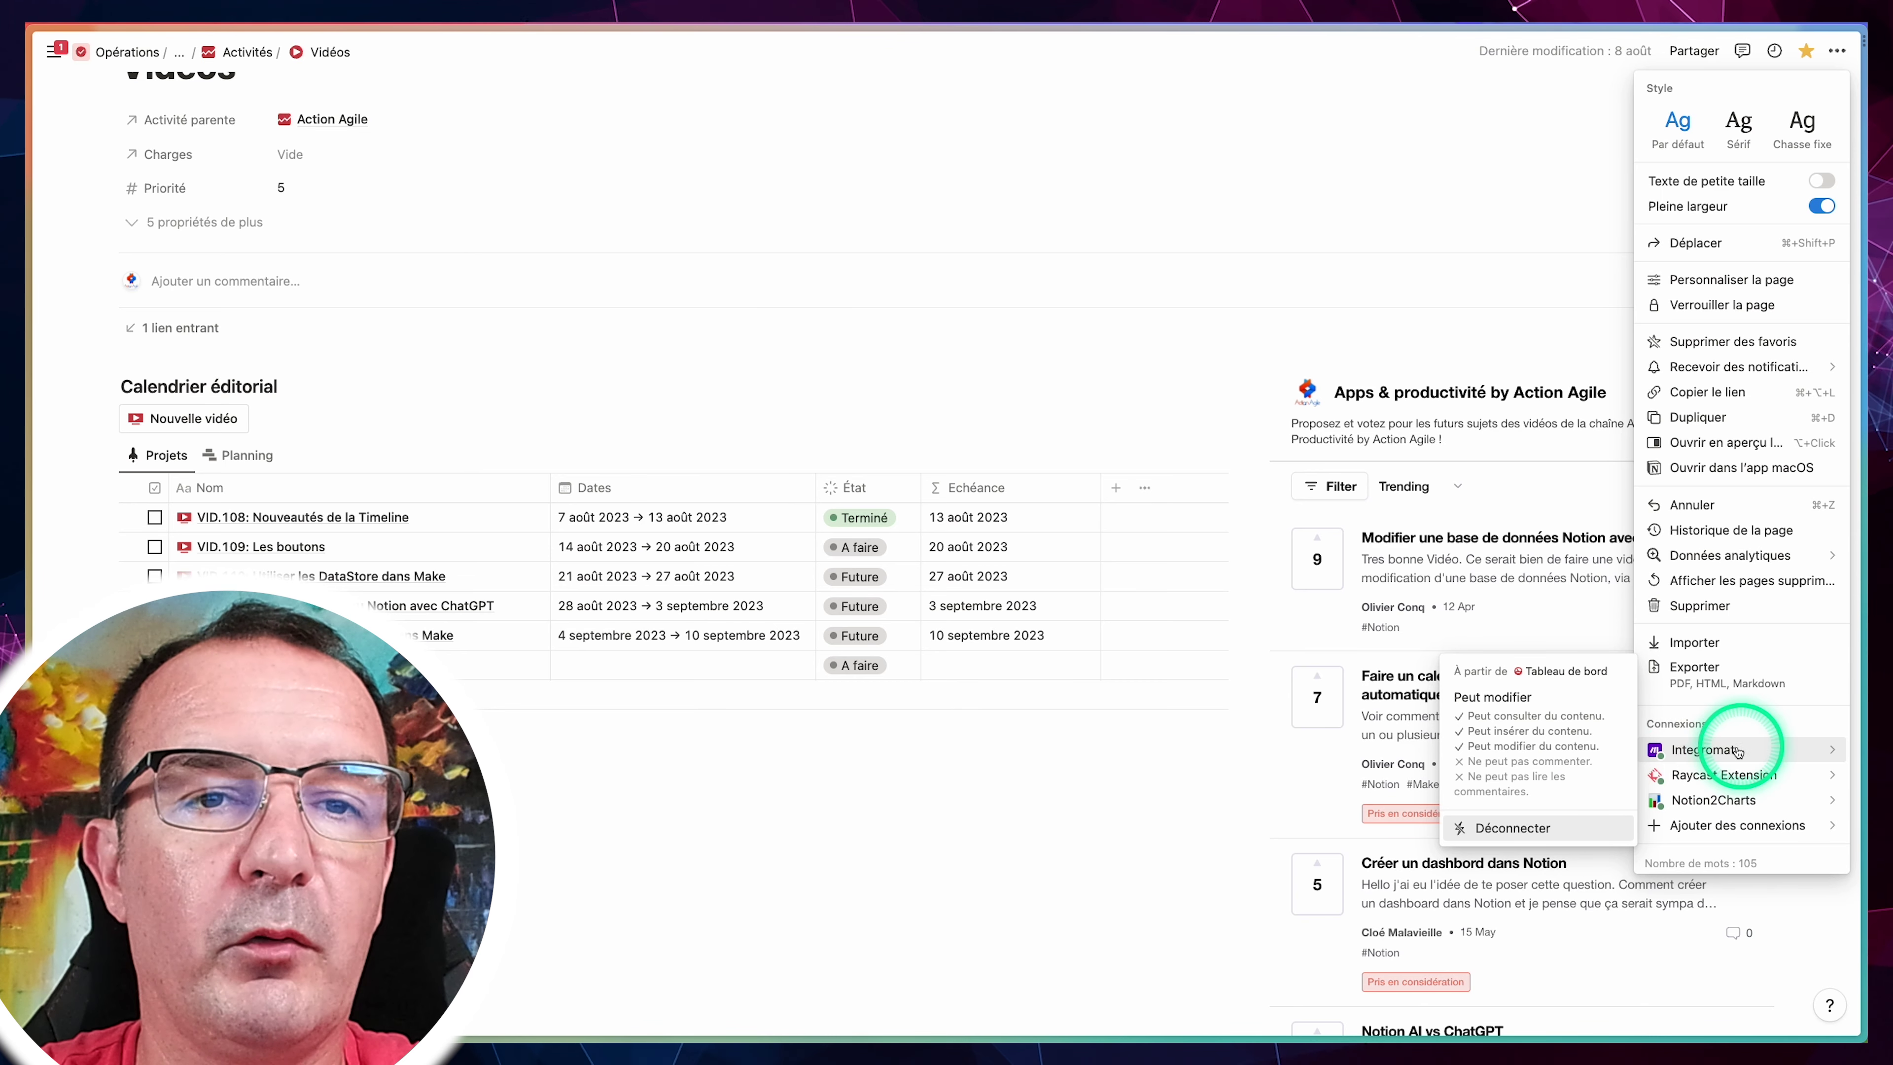
pyautogui.moveTo(1697, 835)
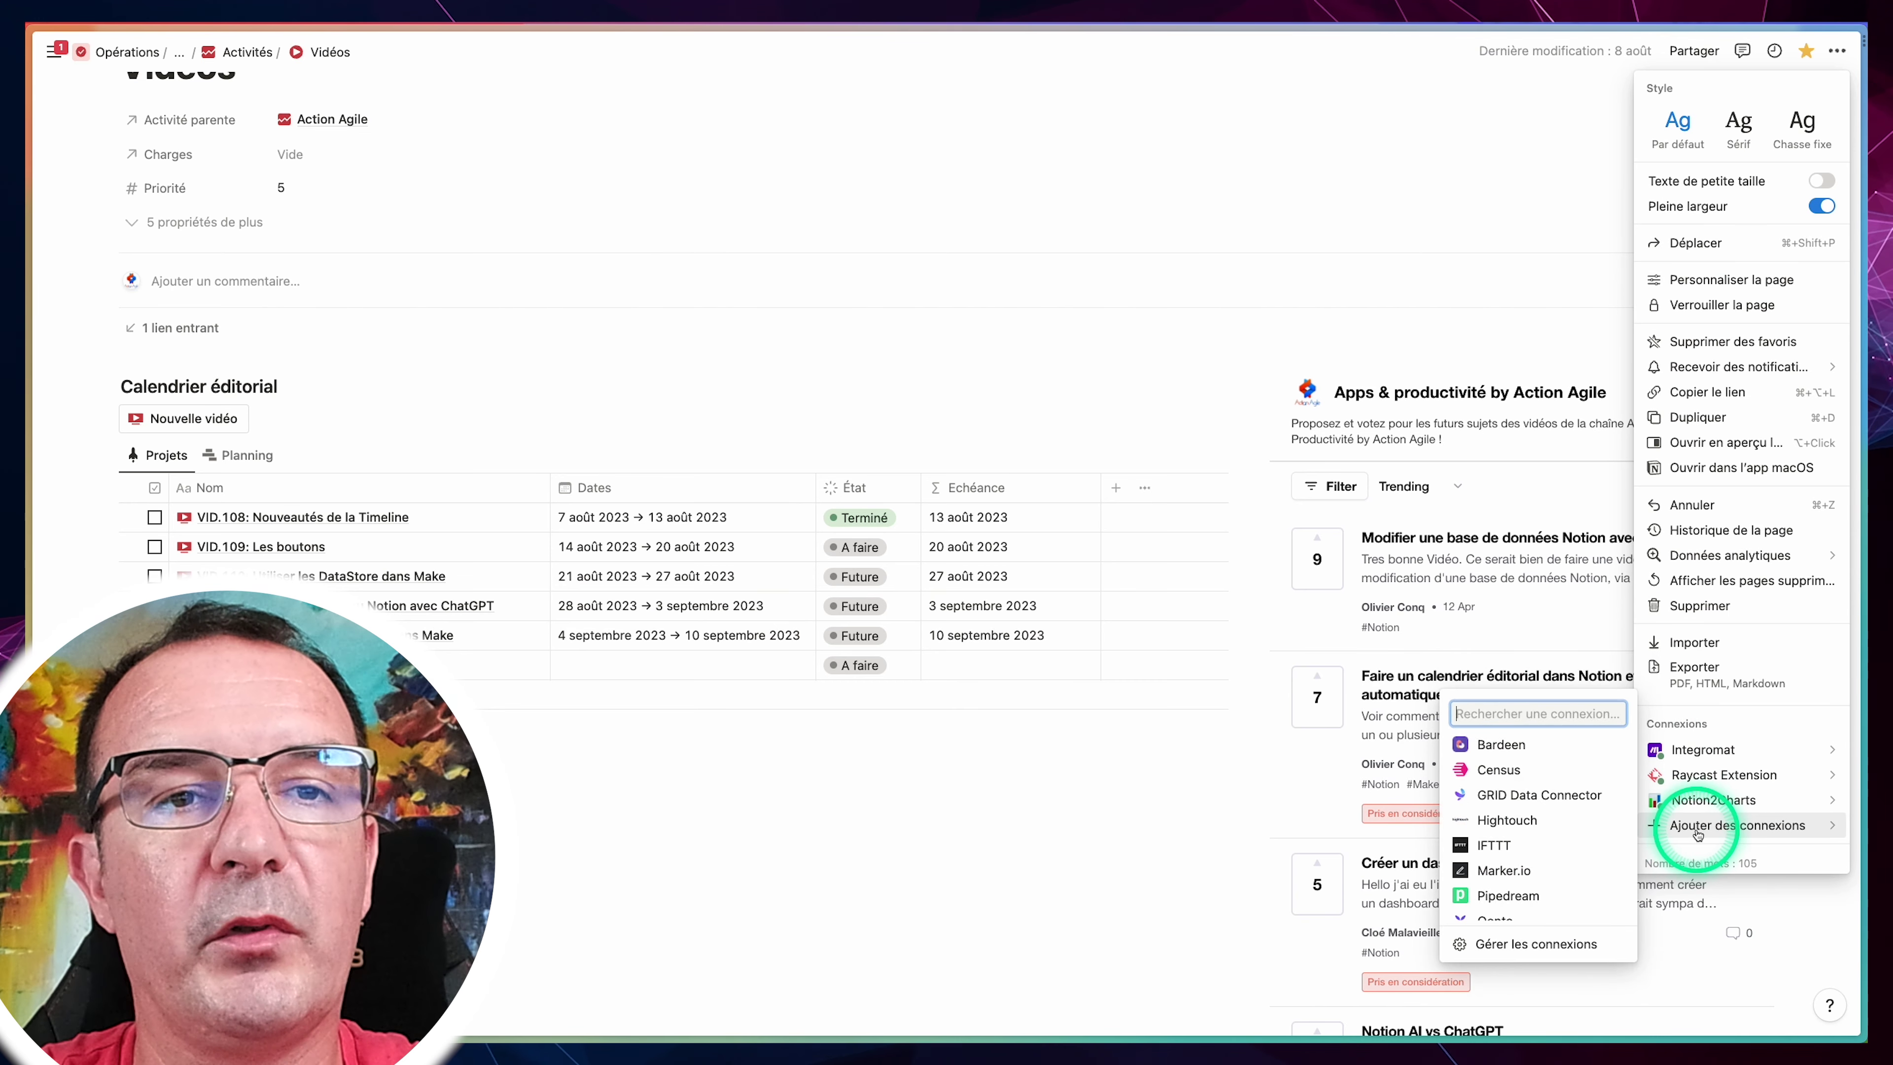
pyautogui.scroll(-5, 1551, 827)
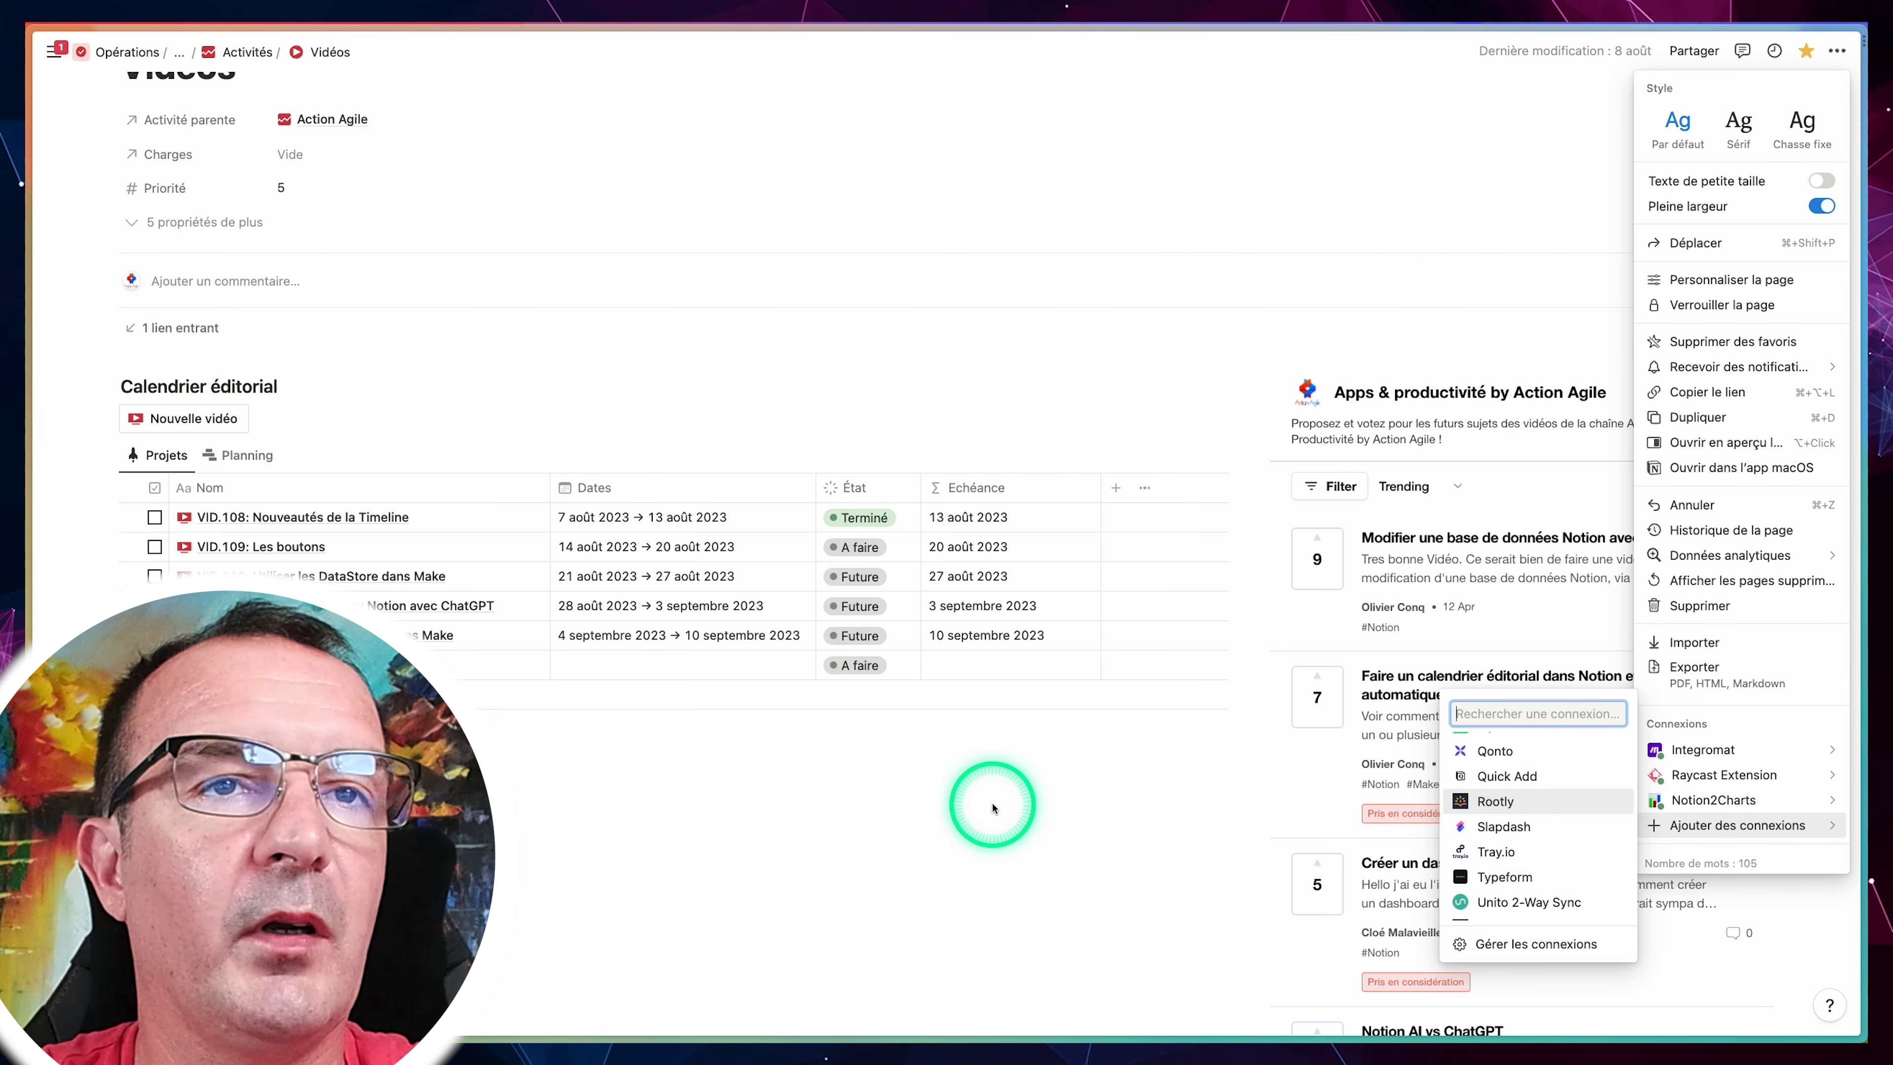
pyautogui.click(991, 808)
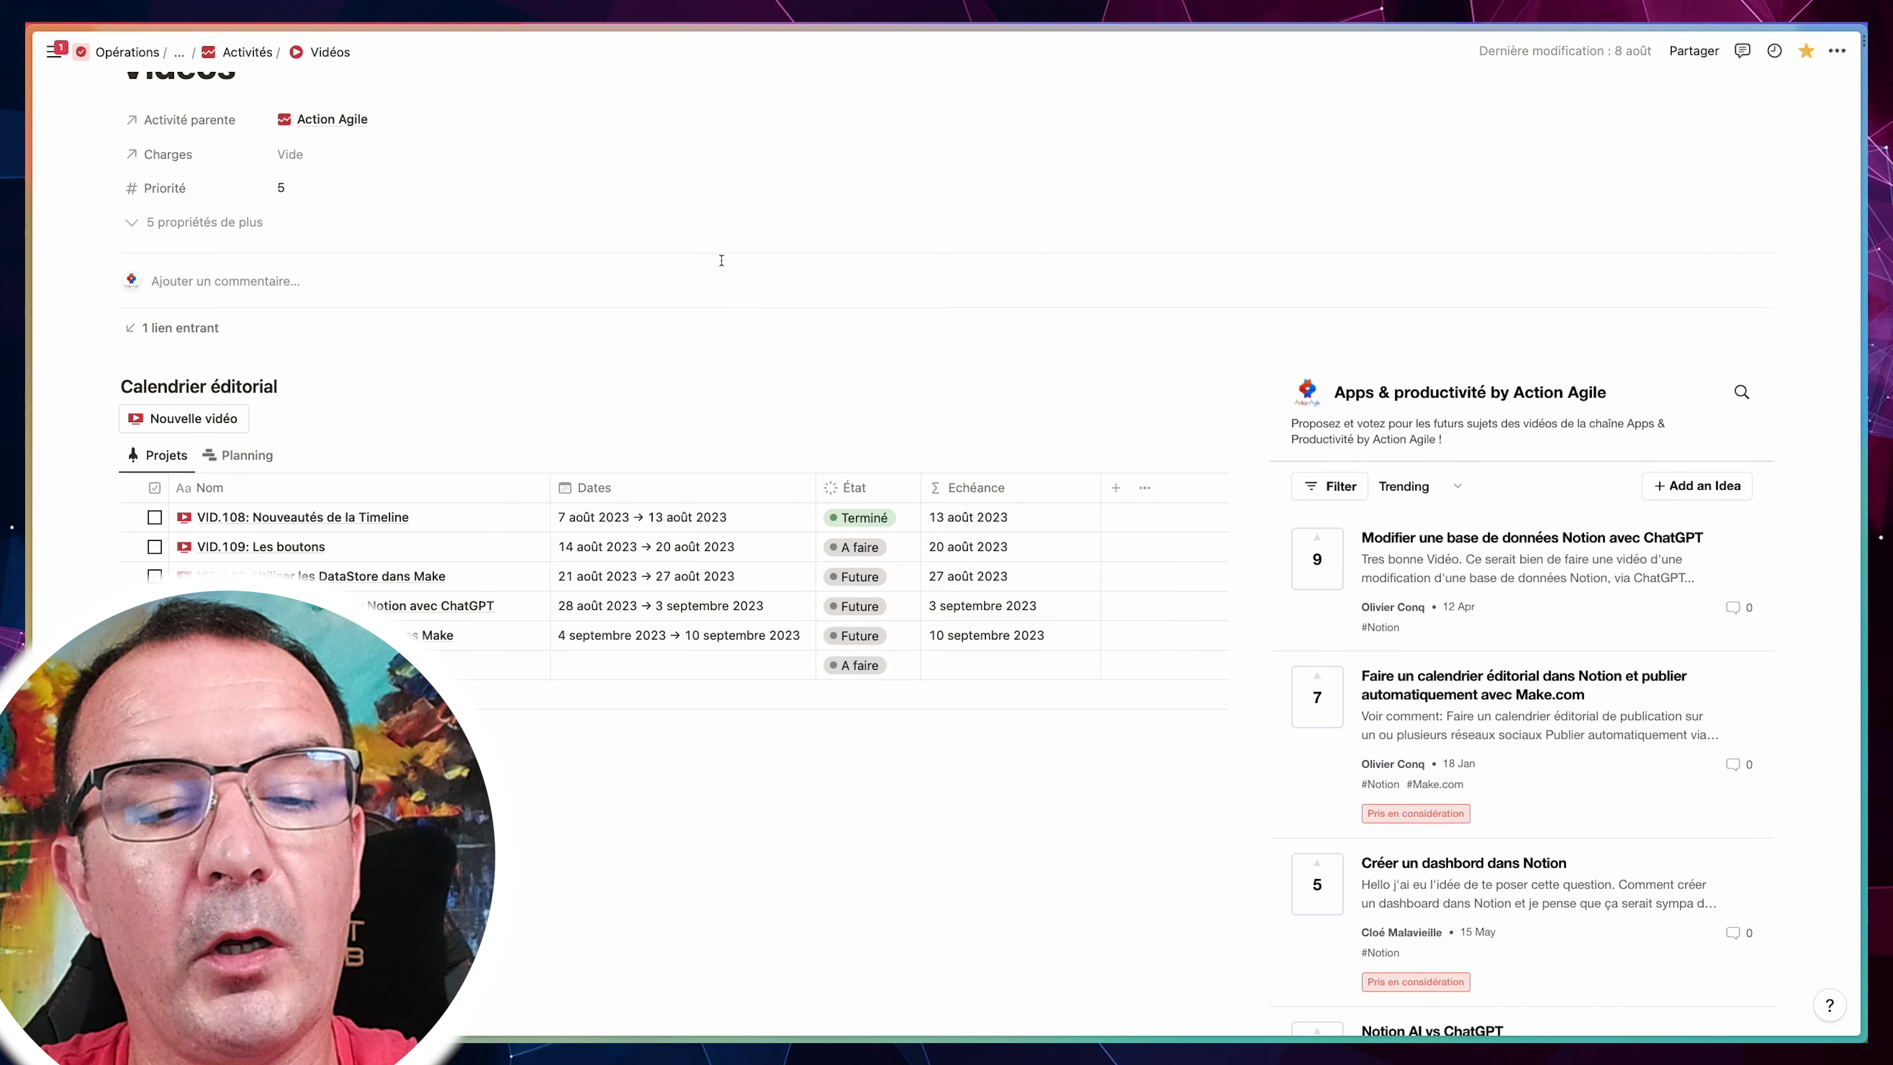
# Step: Switch back to the new Make scenario and add a Google Sheets module of type Watch New Rows
pyautogui.hotkey('ctrl', 'Tab')
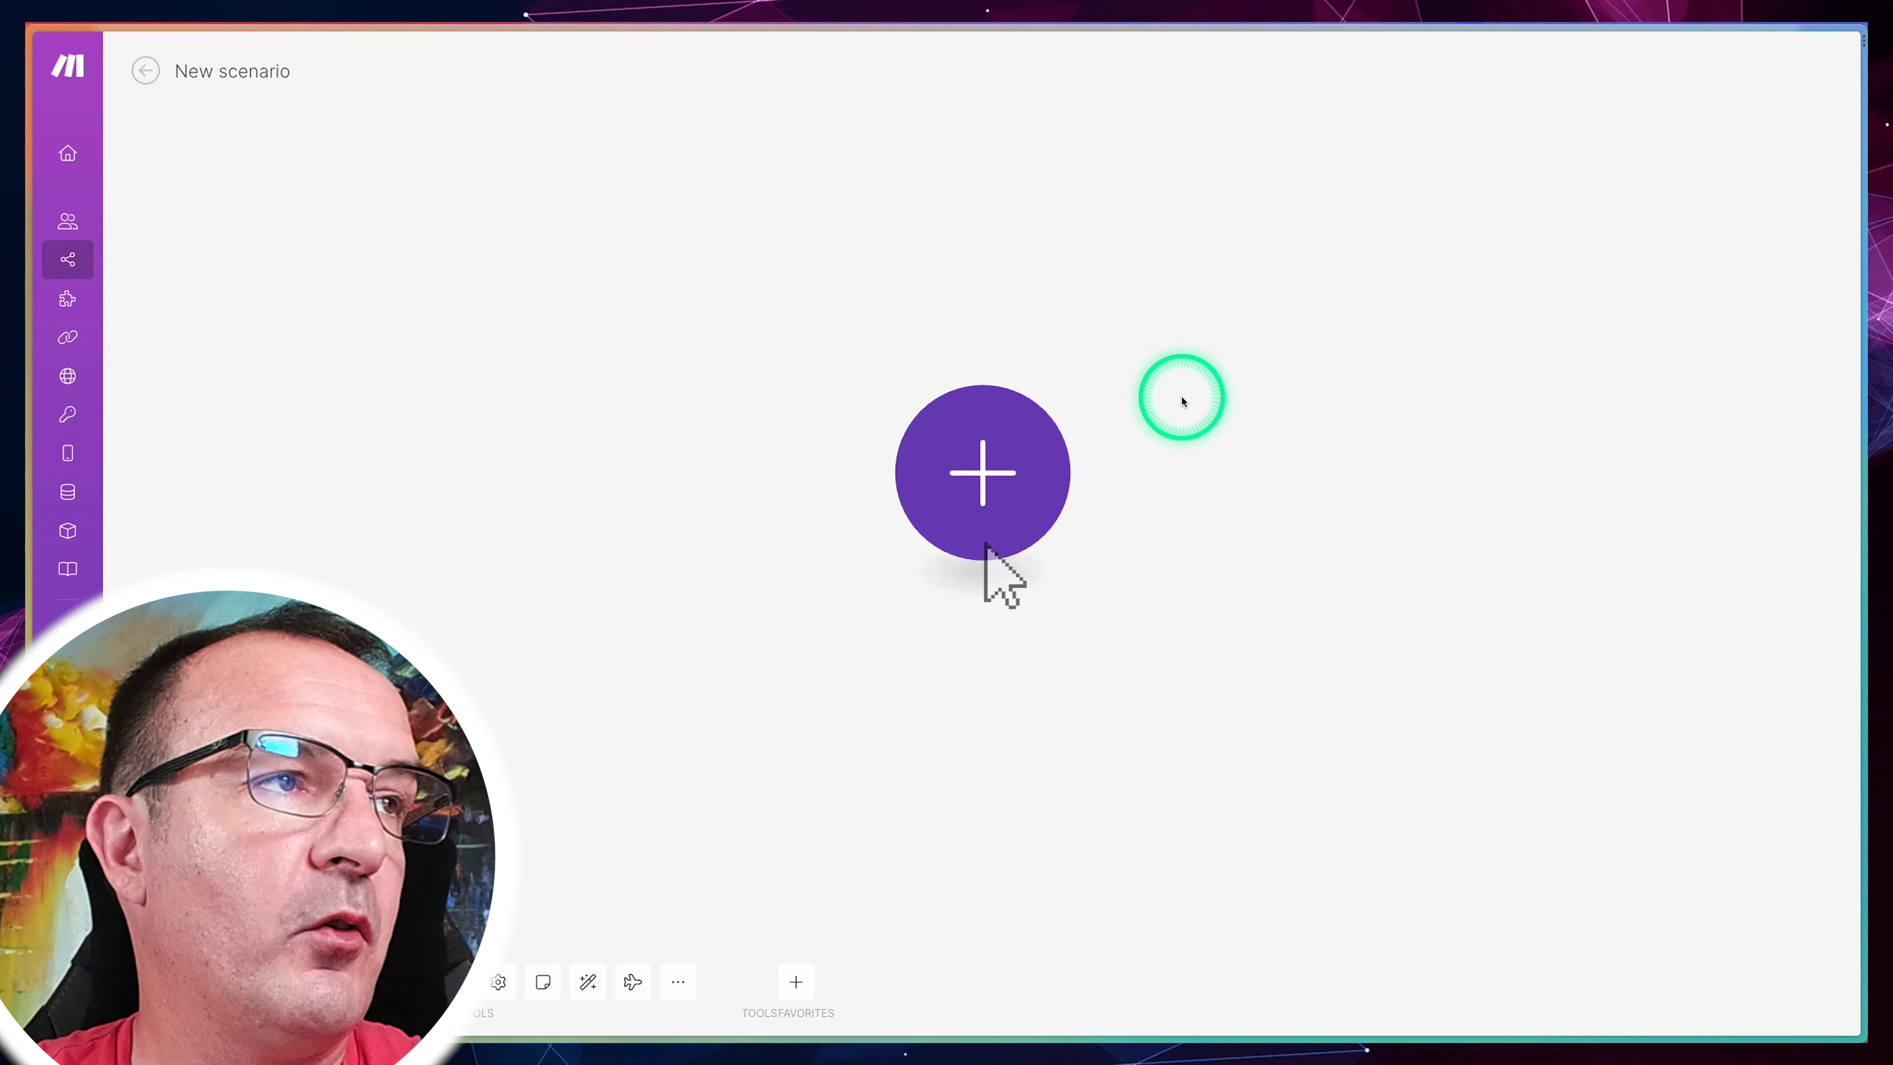
pyautogui.click(1040, 469)
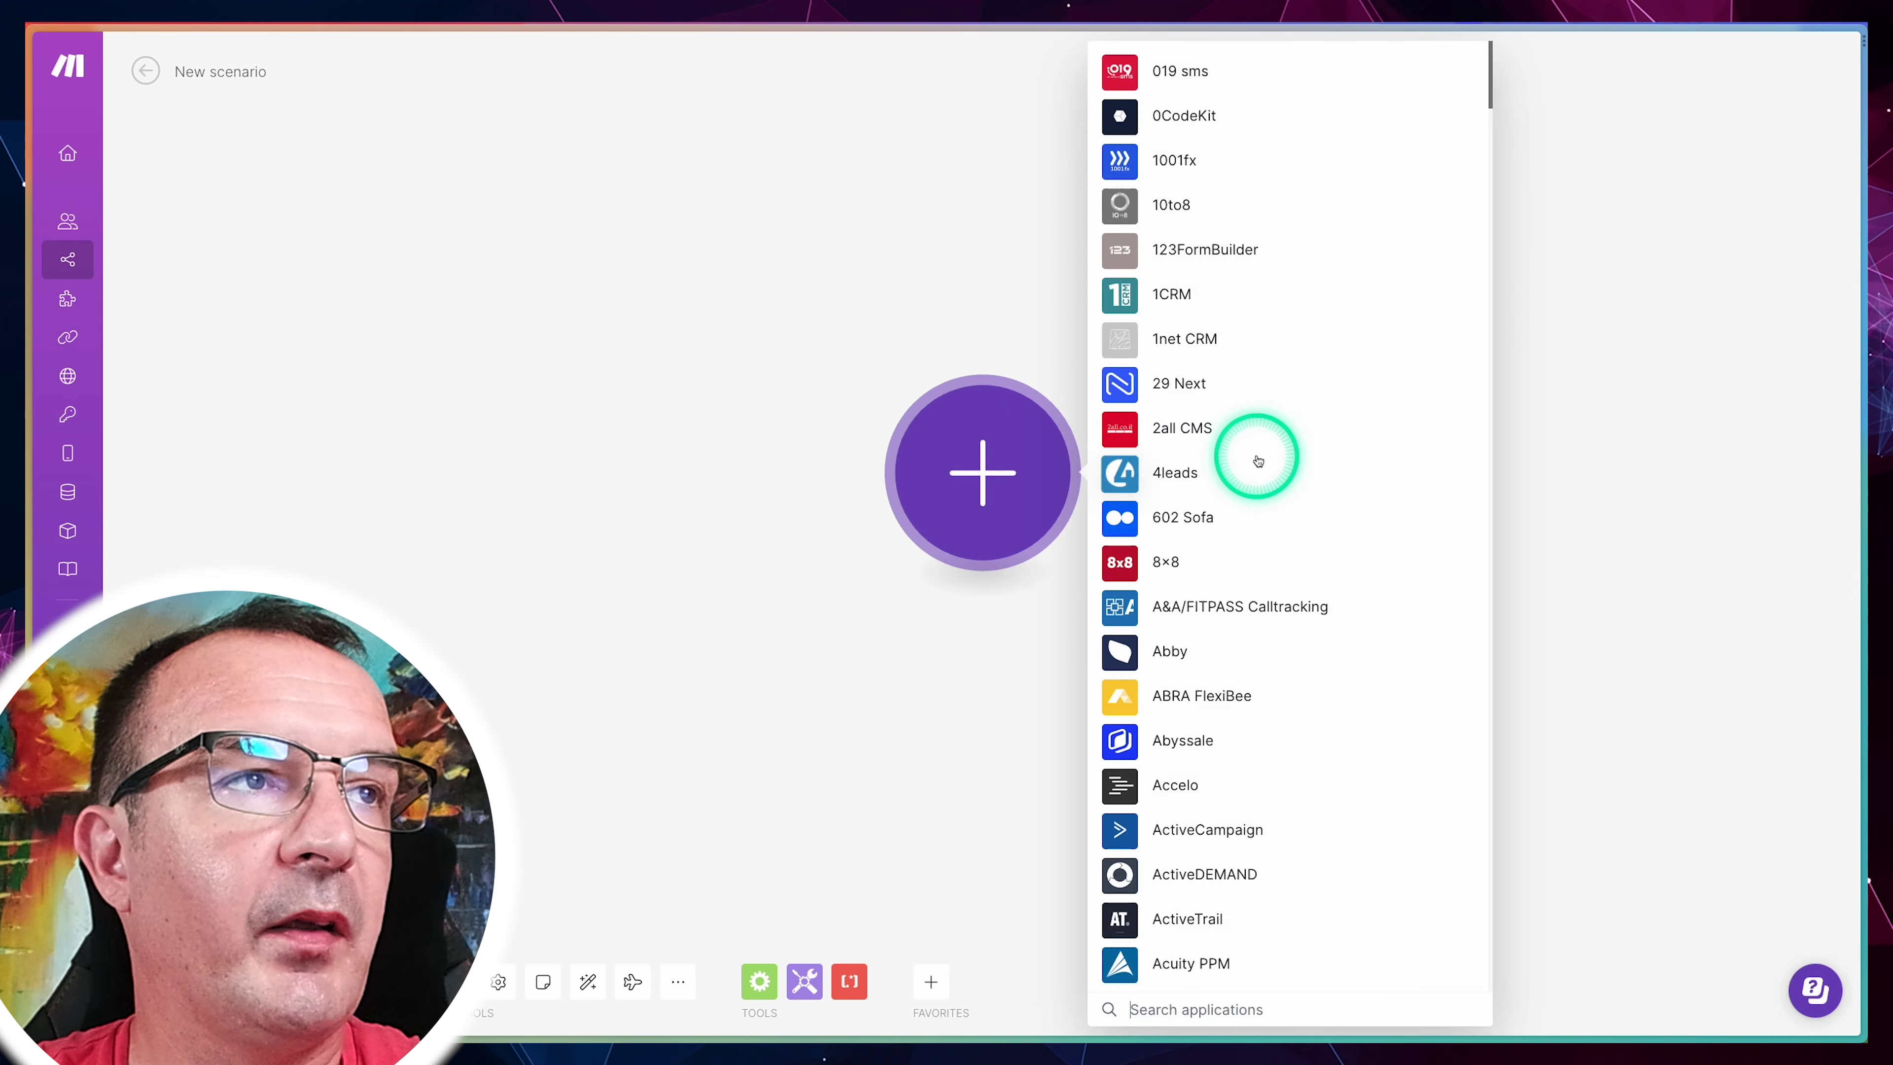
pyautogui.write('Googl')
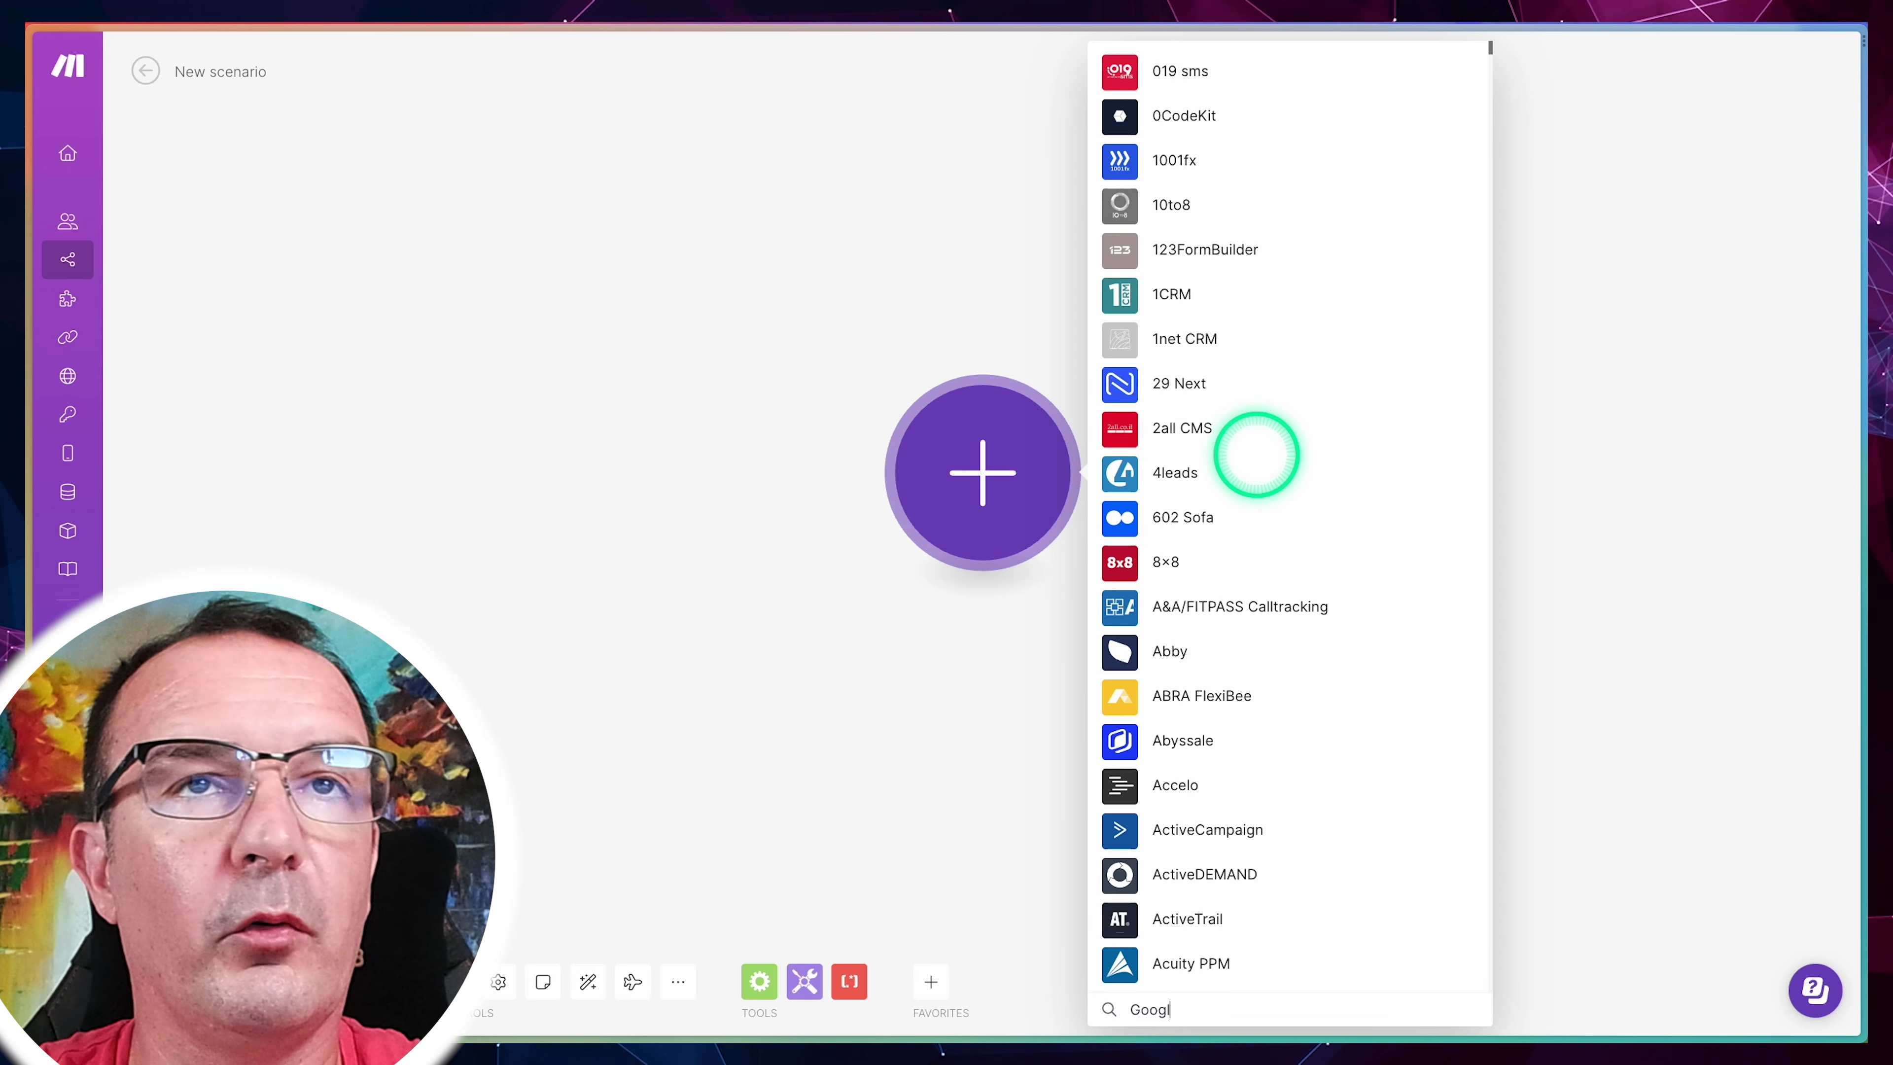
pyautogui.write('e')
pyautogui.write(' Drive')
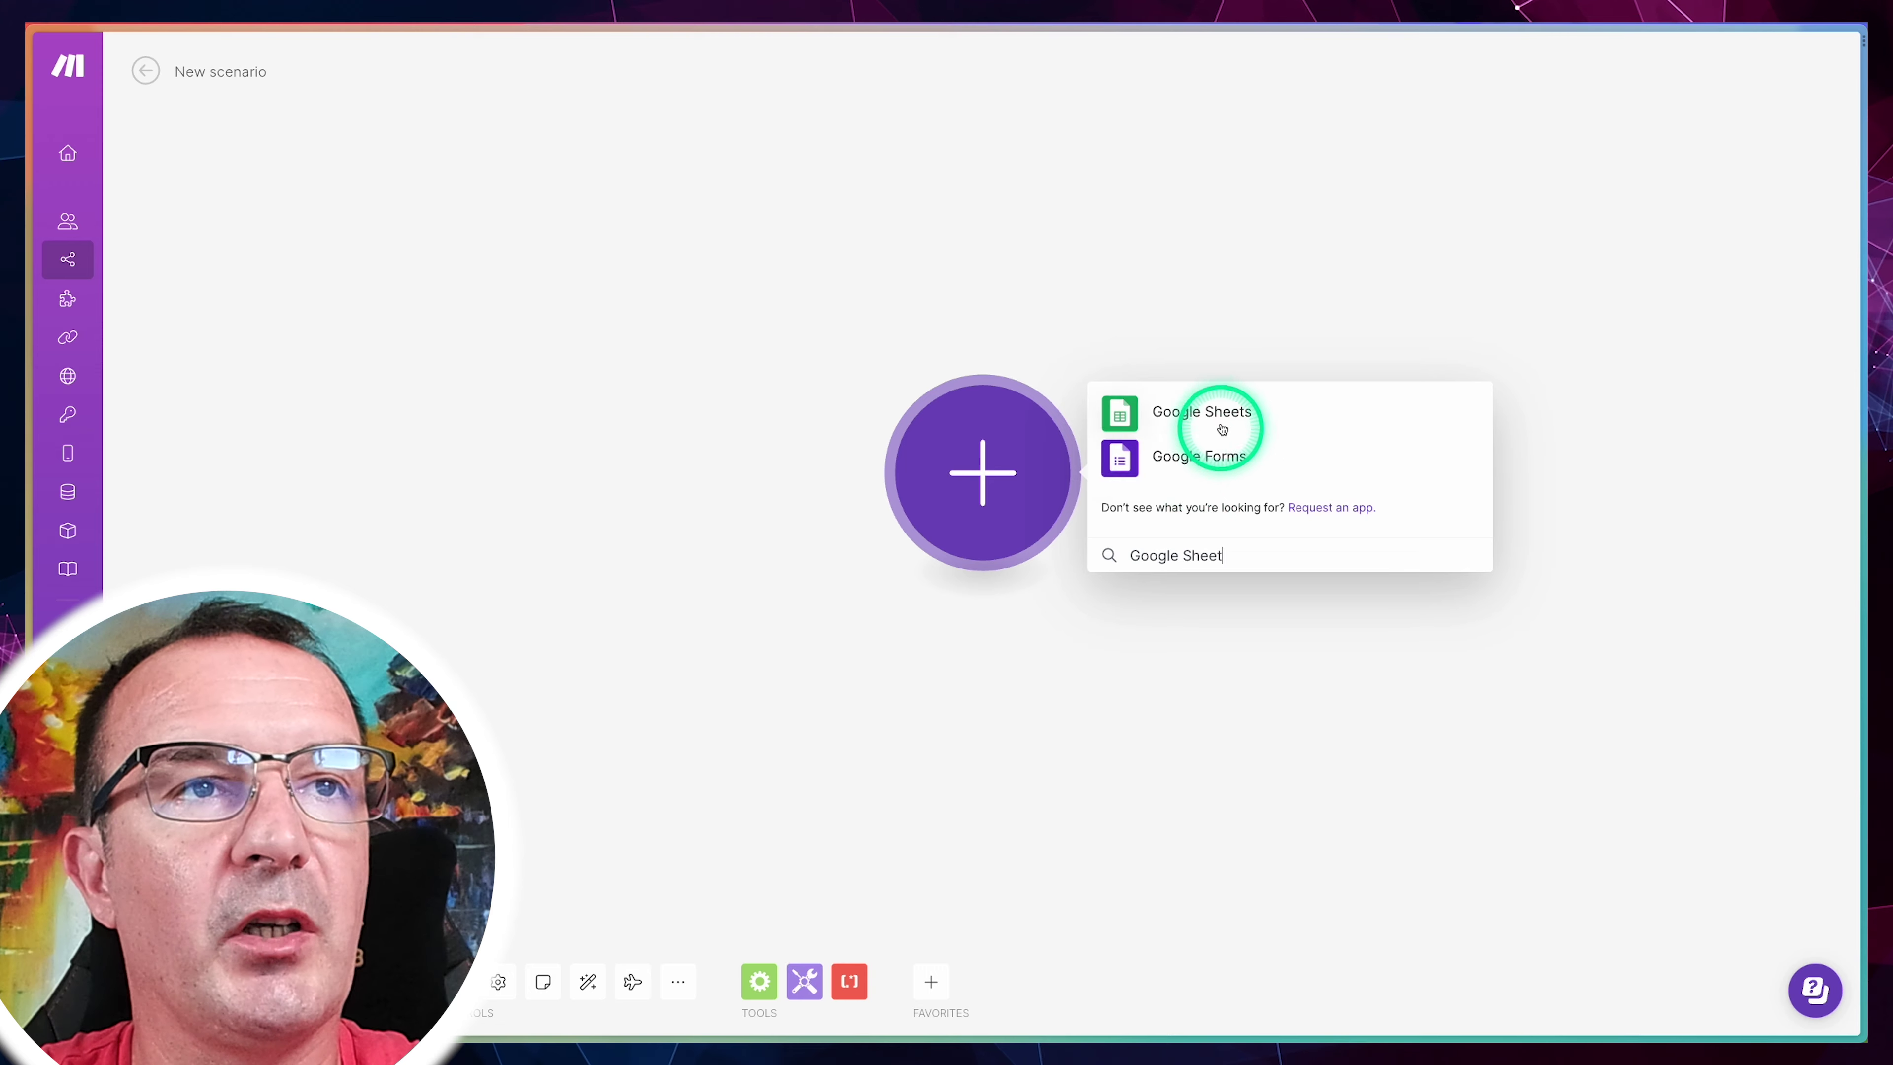
pyautogui.click(1224, 413)
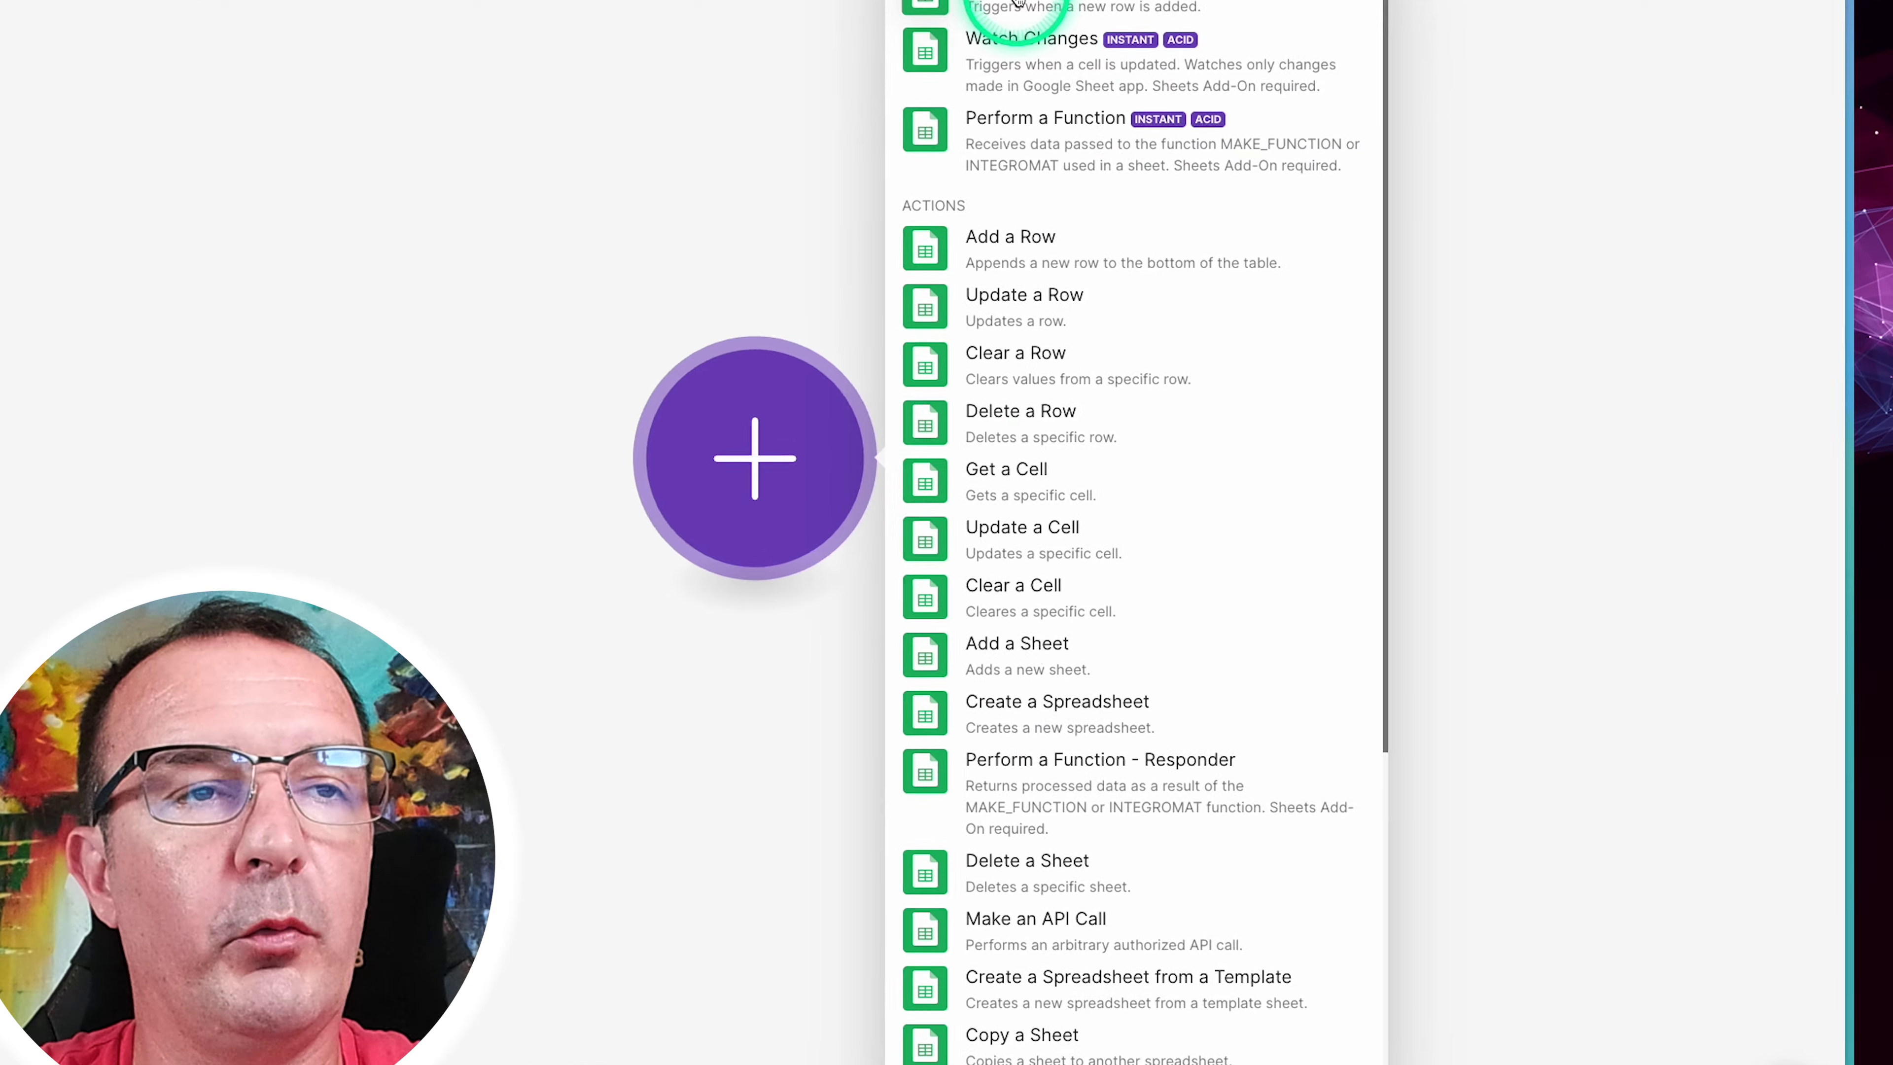
pyautogui.click(1018, 4)
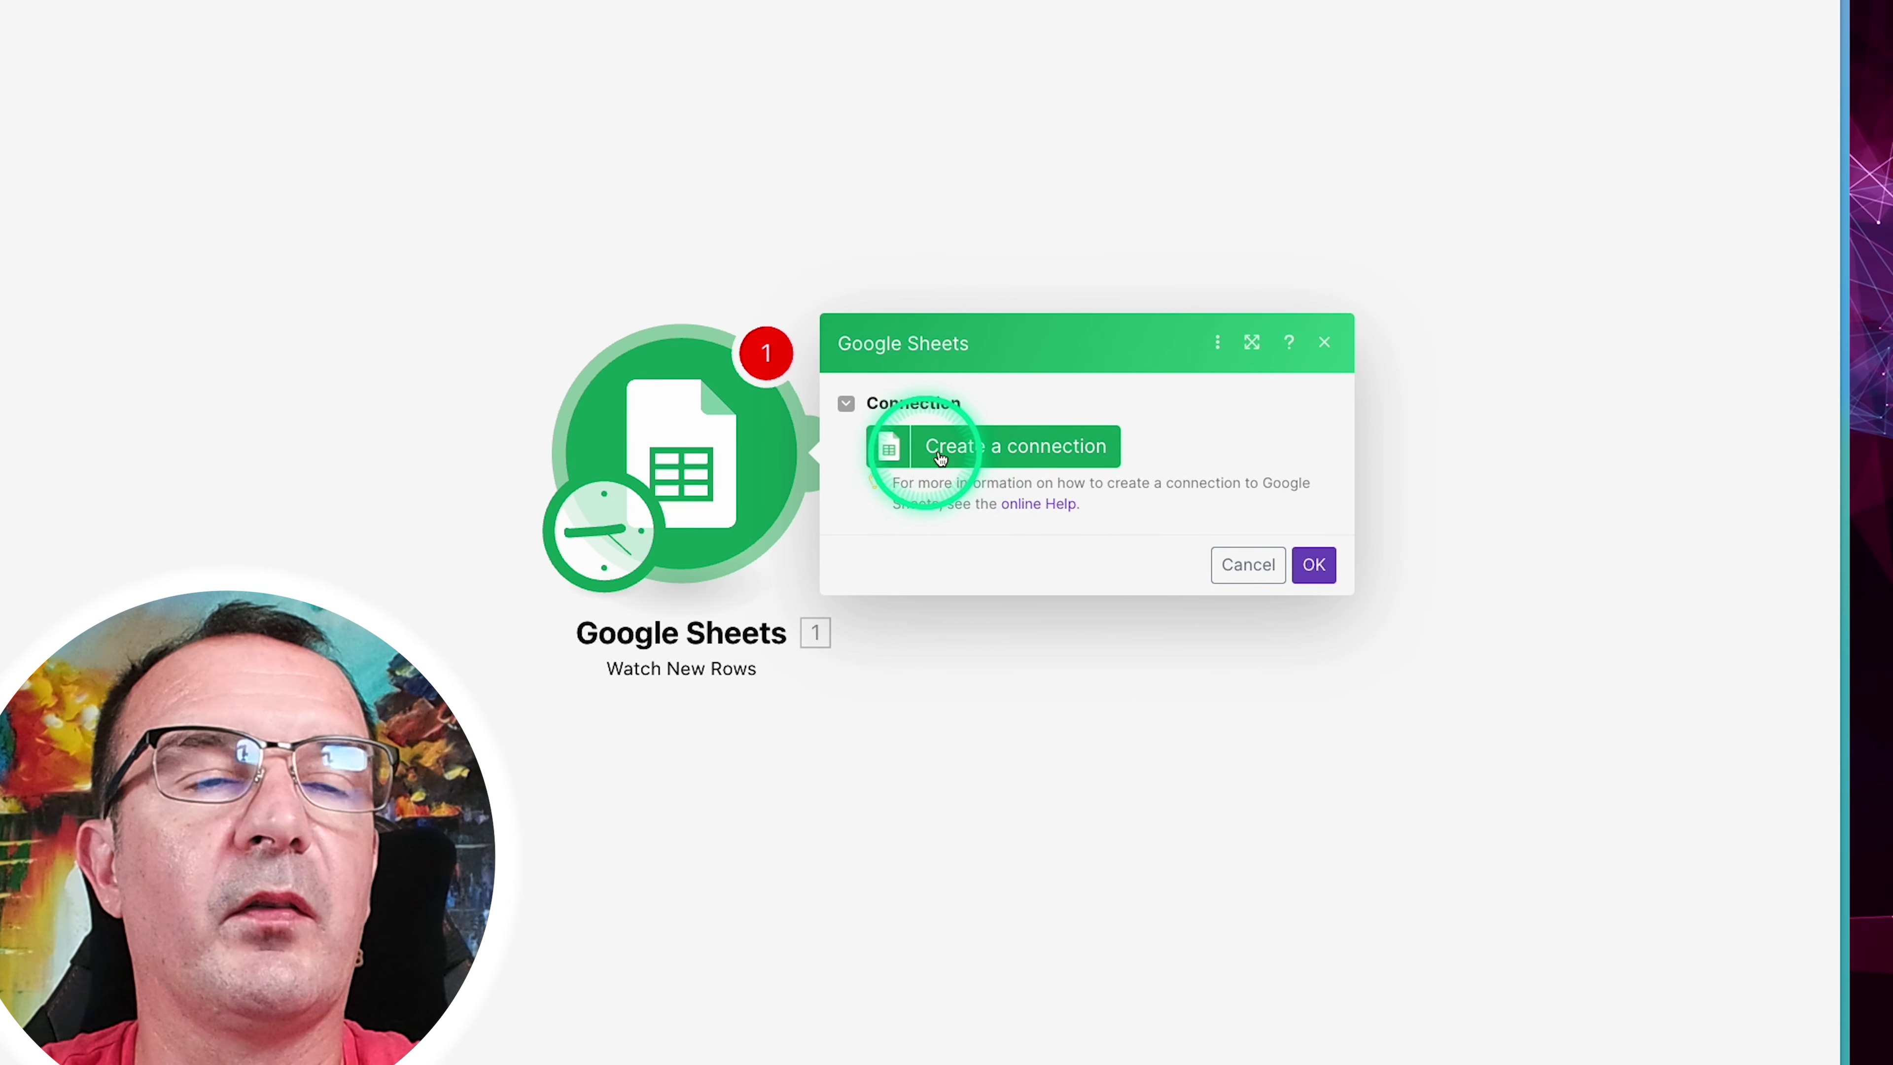
# Step: Create the connection "My Google connection" by signing in with Google and authorizing Make's access to Drive and Sheets
pyautogui.click(1039, 455)
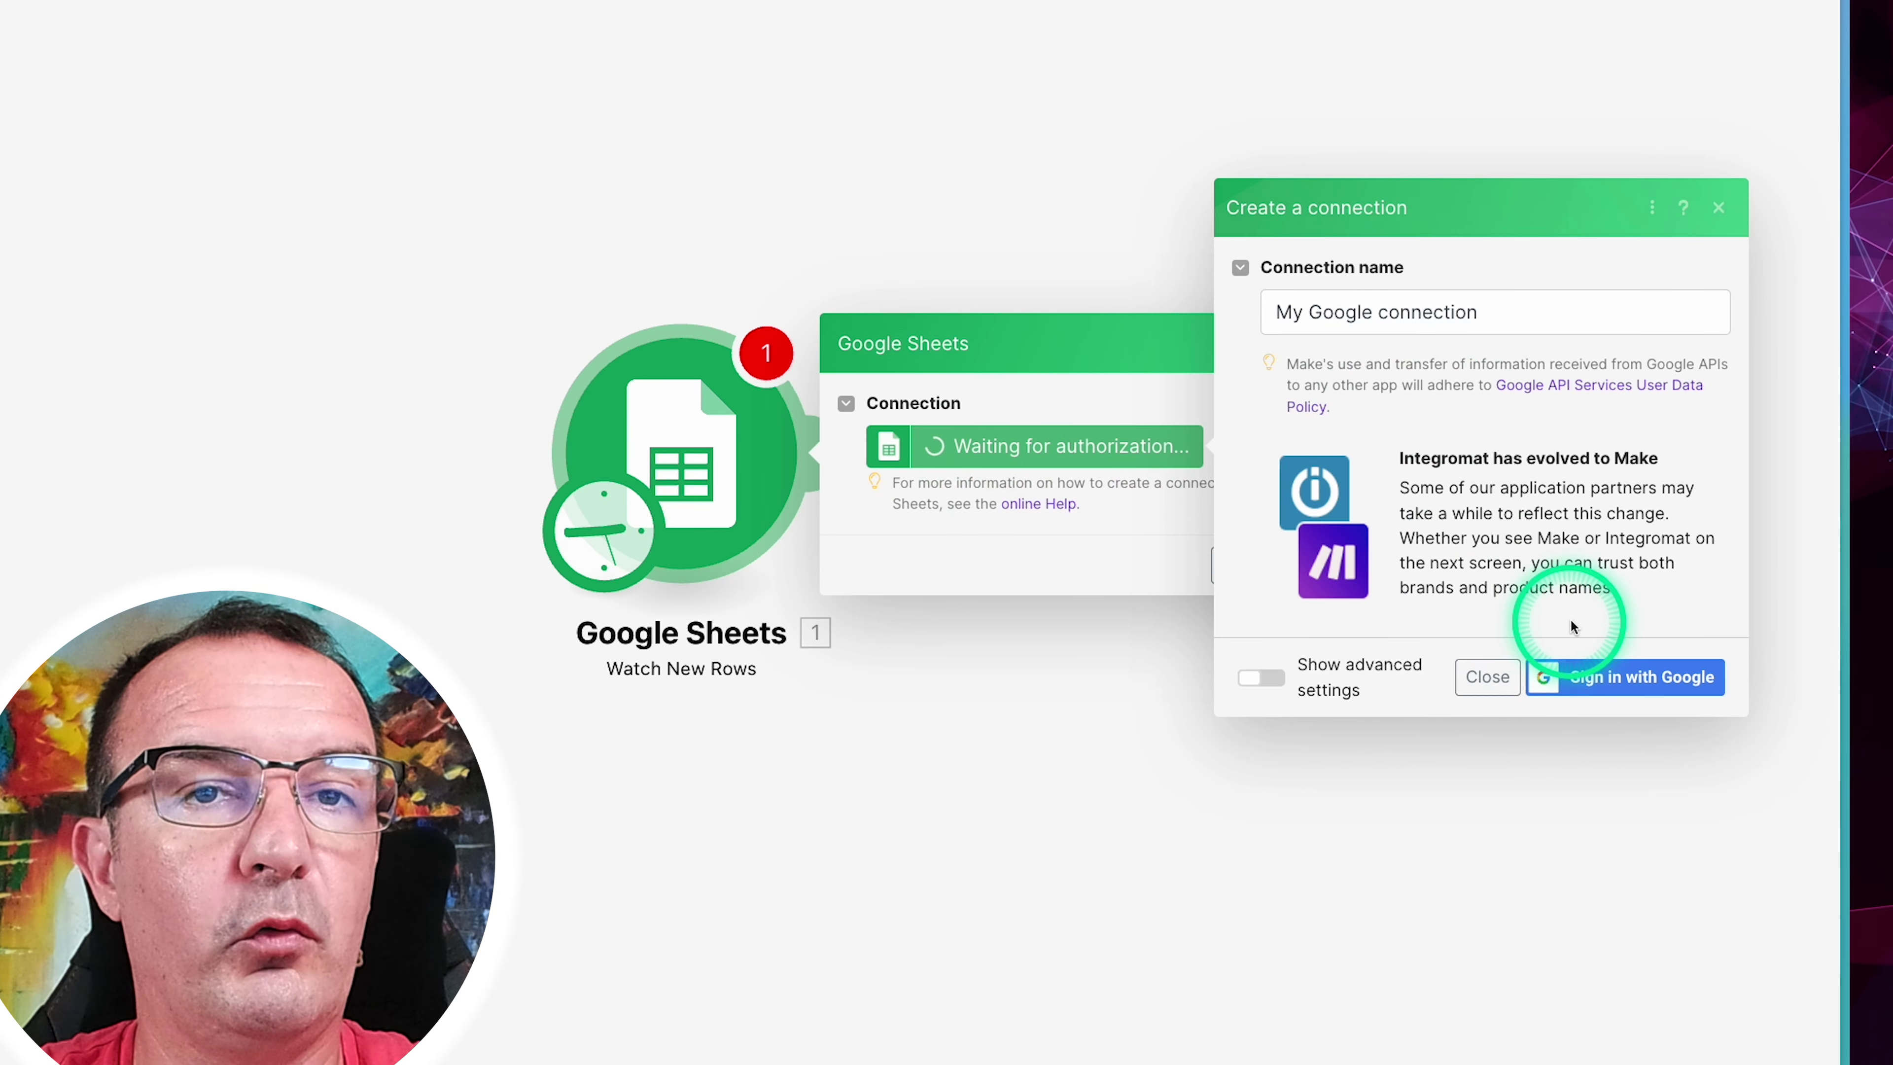
pyautogui.click(1629, 678)
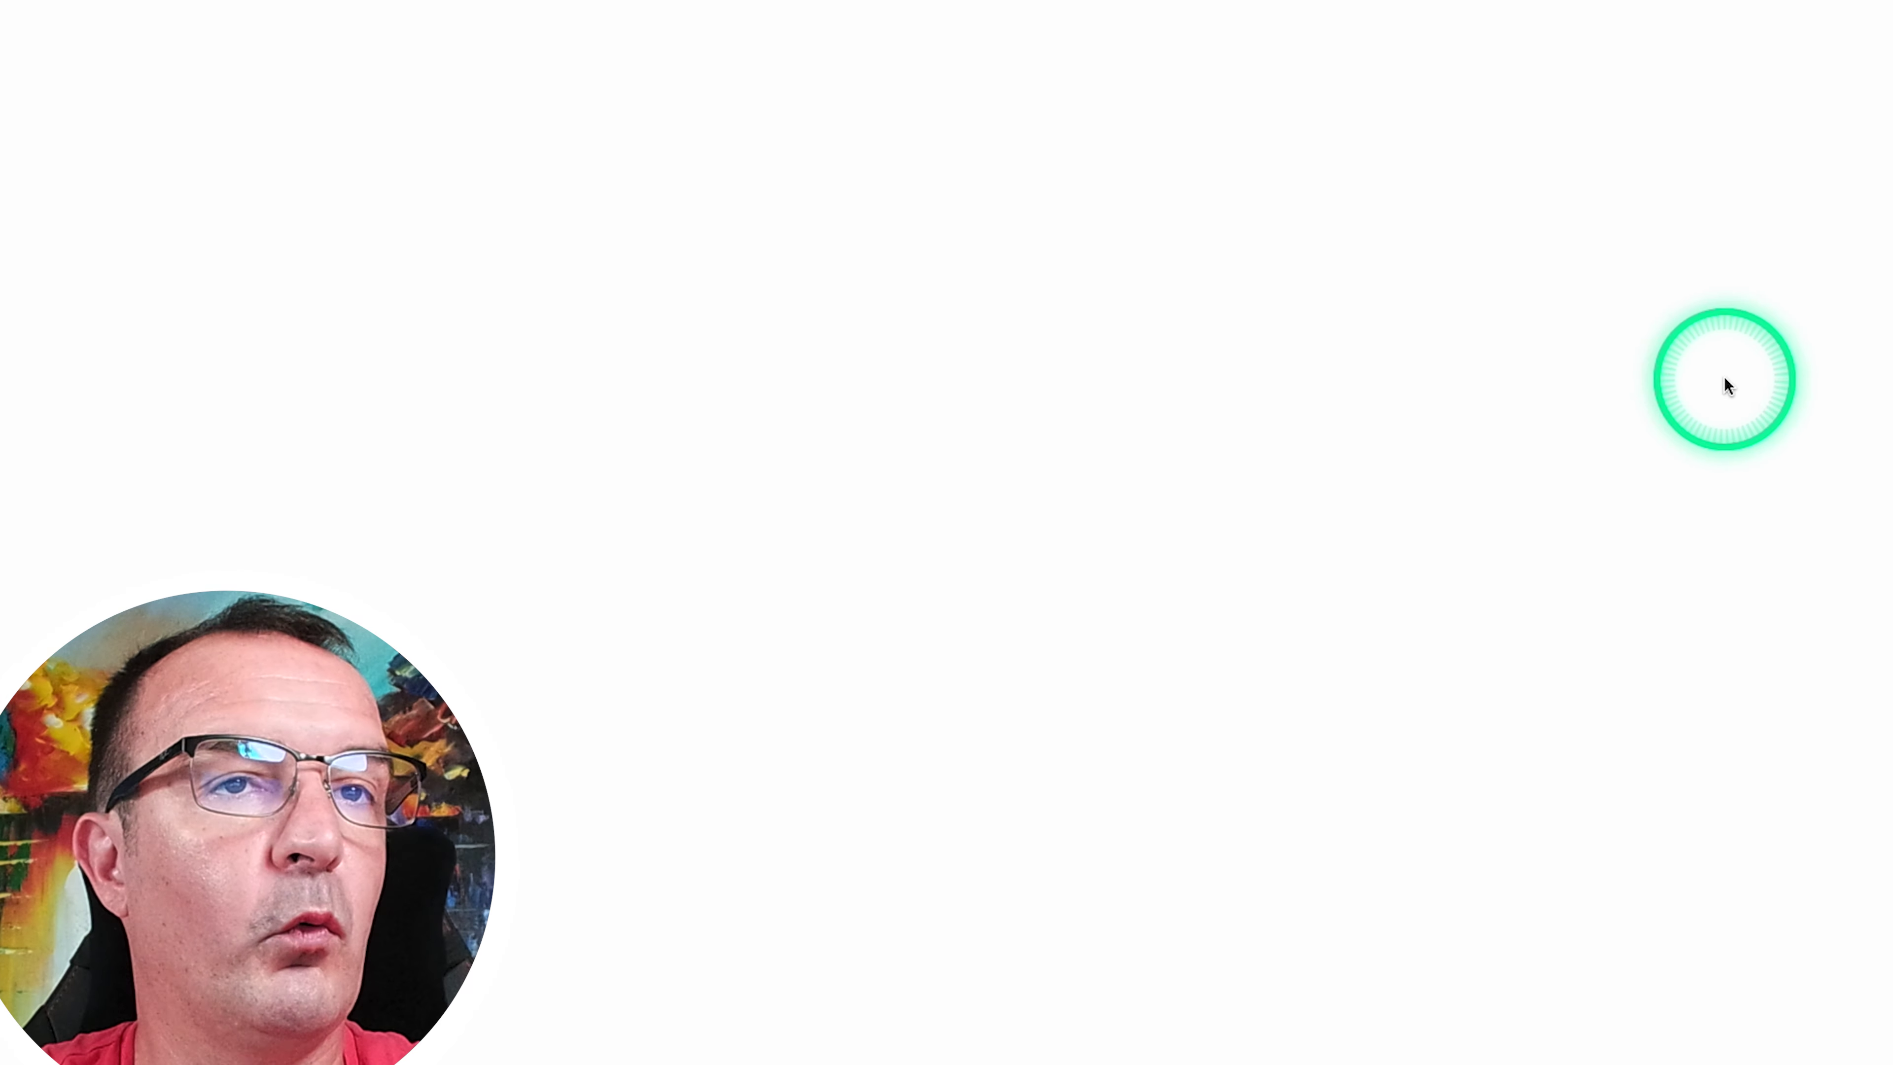
pyautogui.click(969, 377)
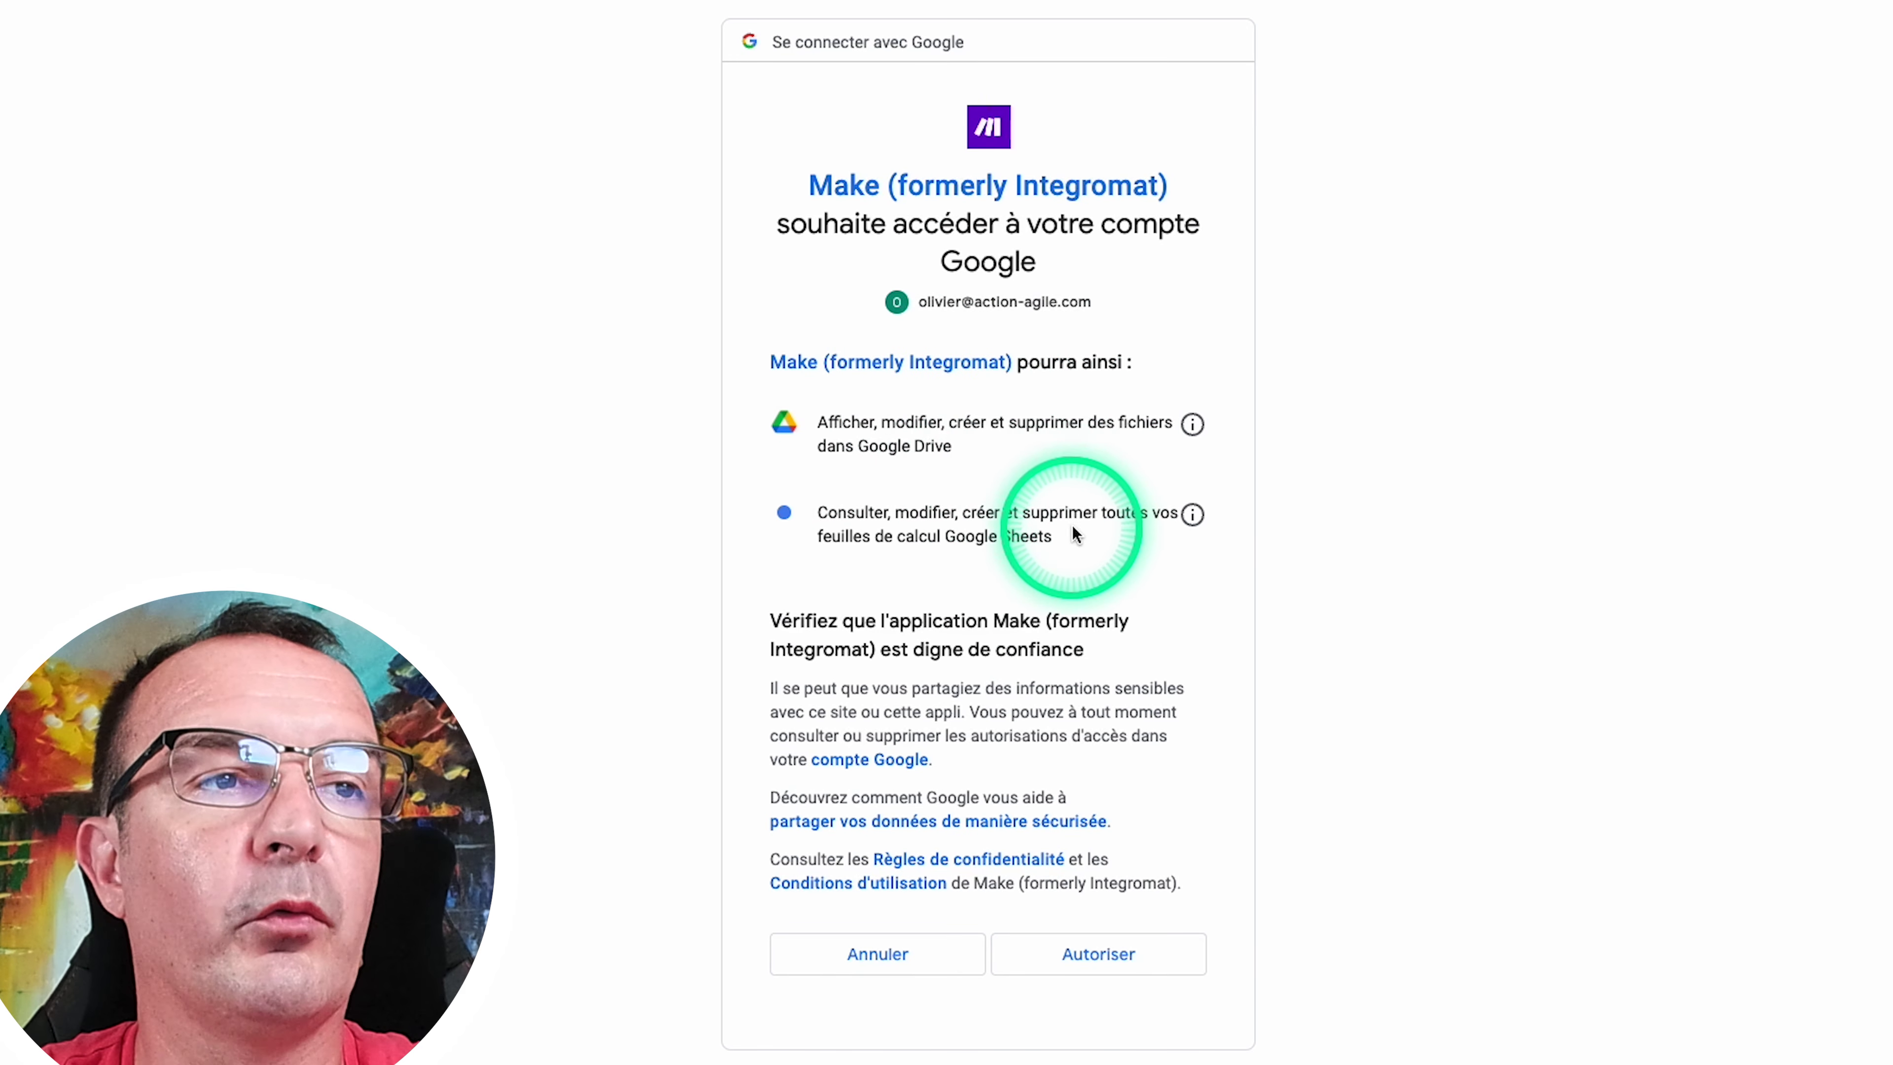
pyautogui.click(1126, 956)
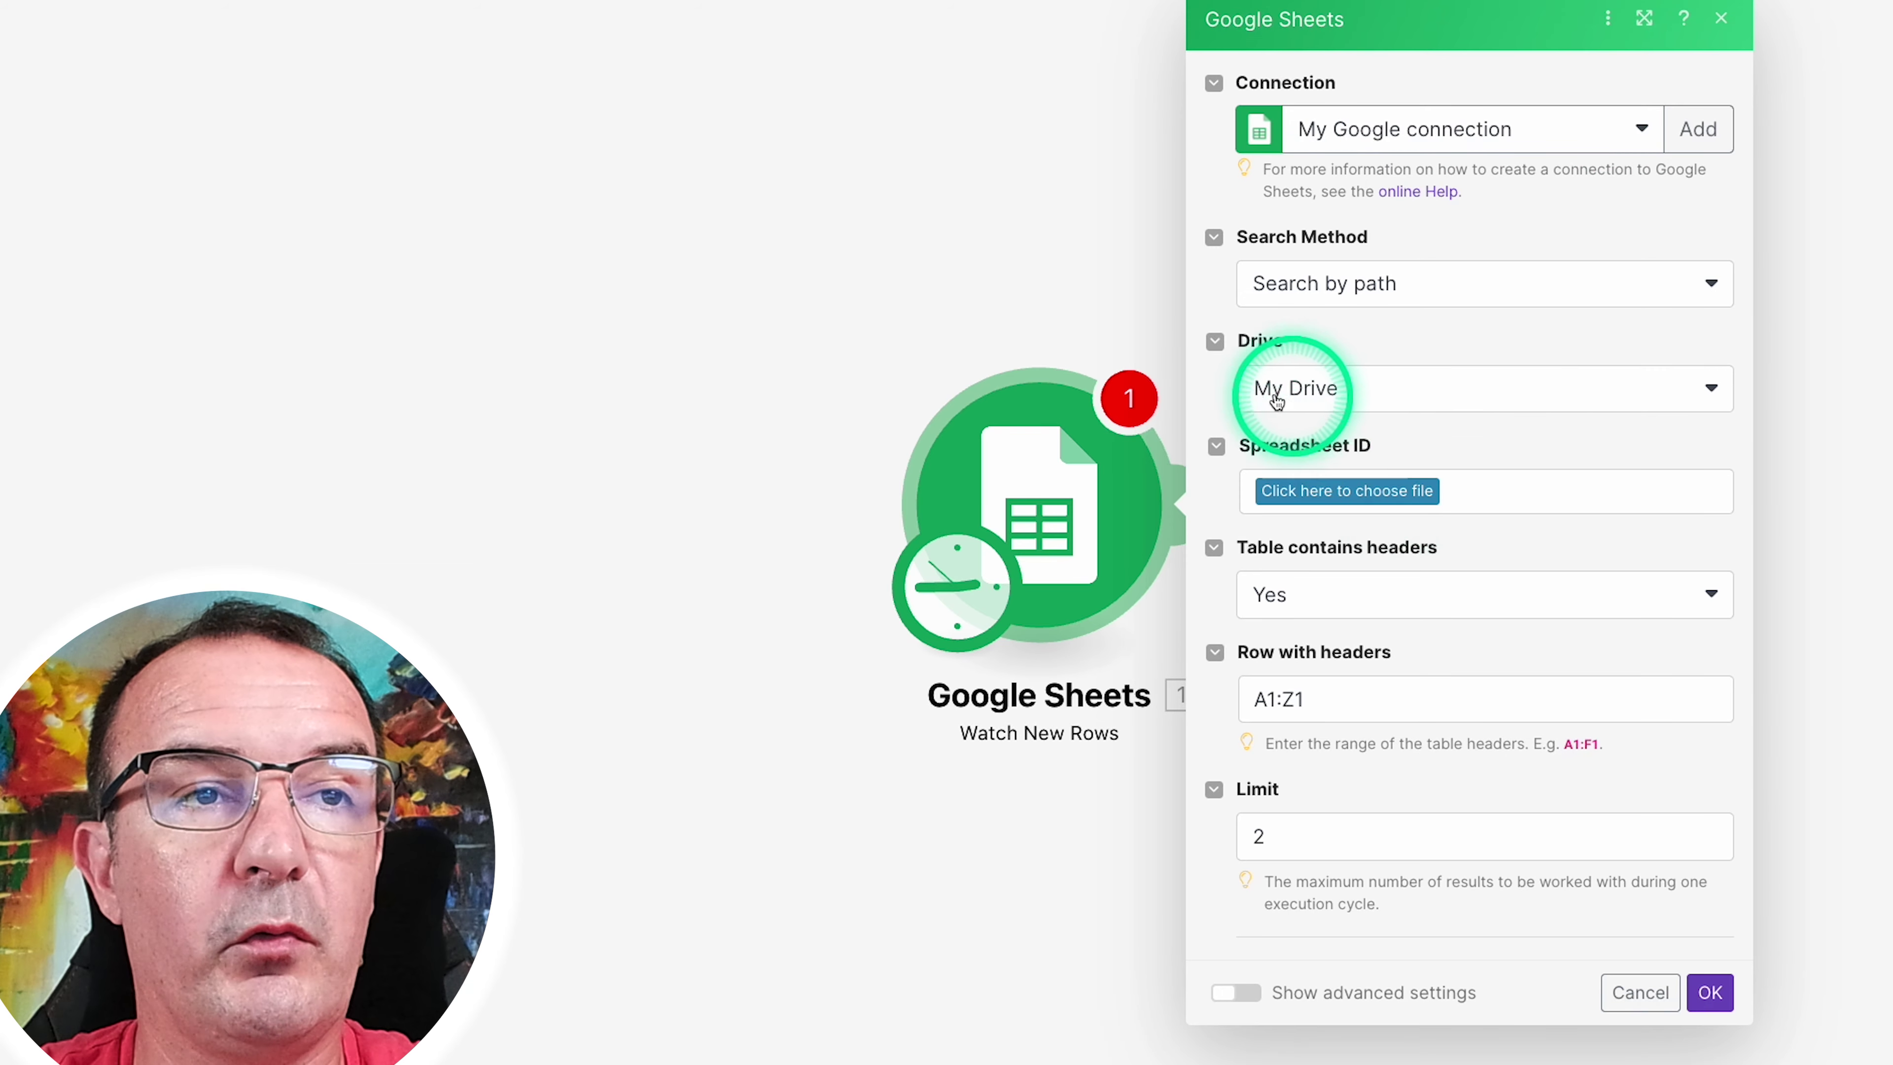
# Step: Keep My Drive as the drive and choose the second "Feuille de calcul sans titre" spreadsheet for the module
pyautogui.click(1411, 381)
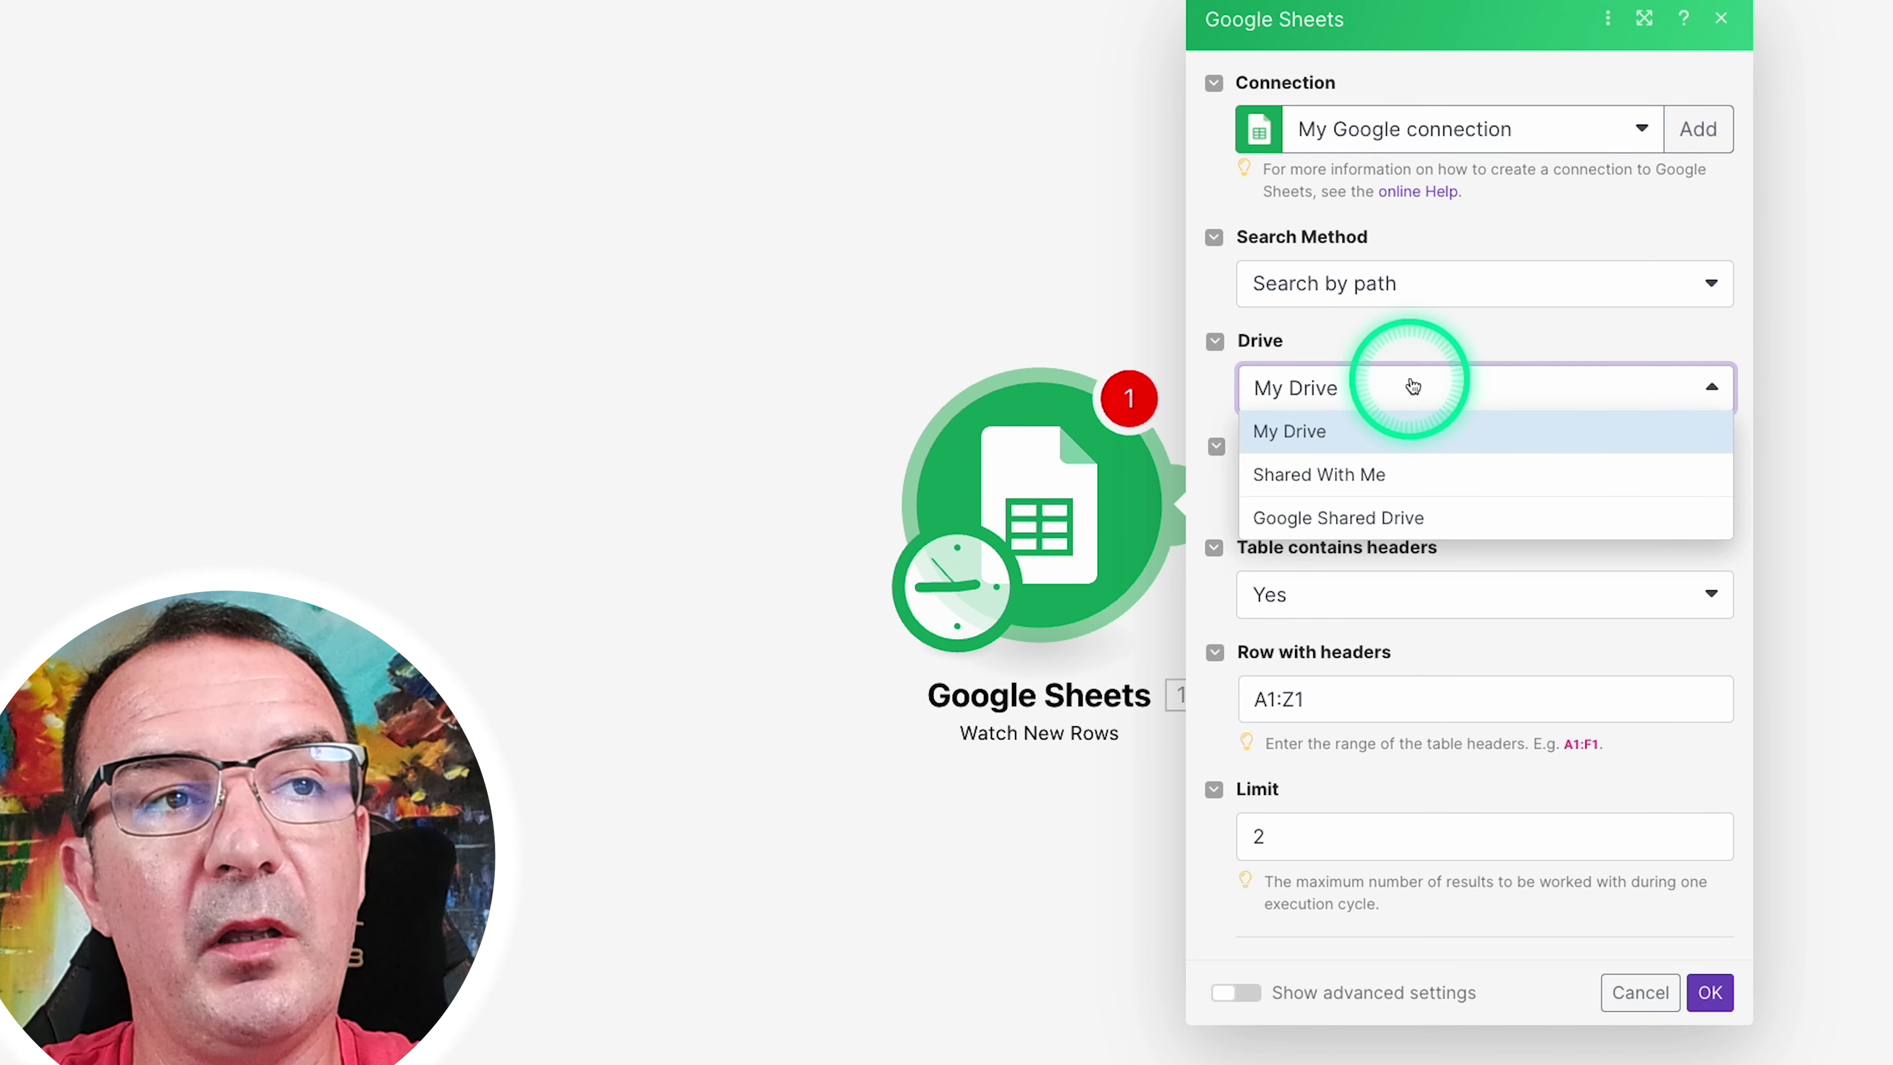
pyautogui.click(1439, 355)
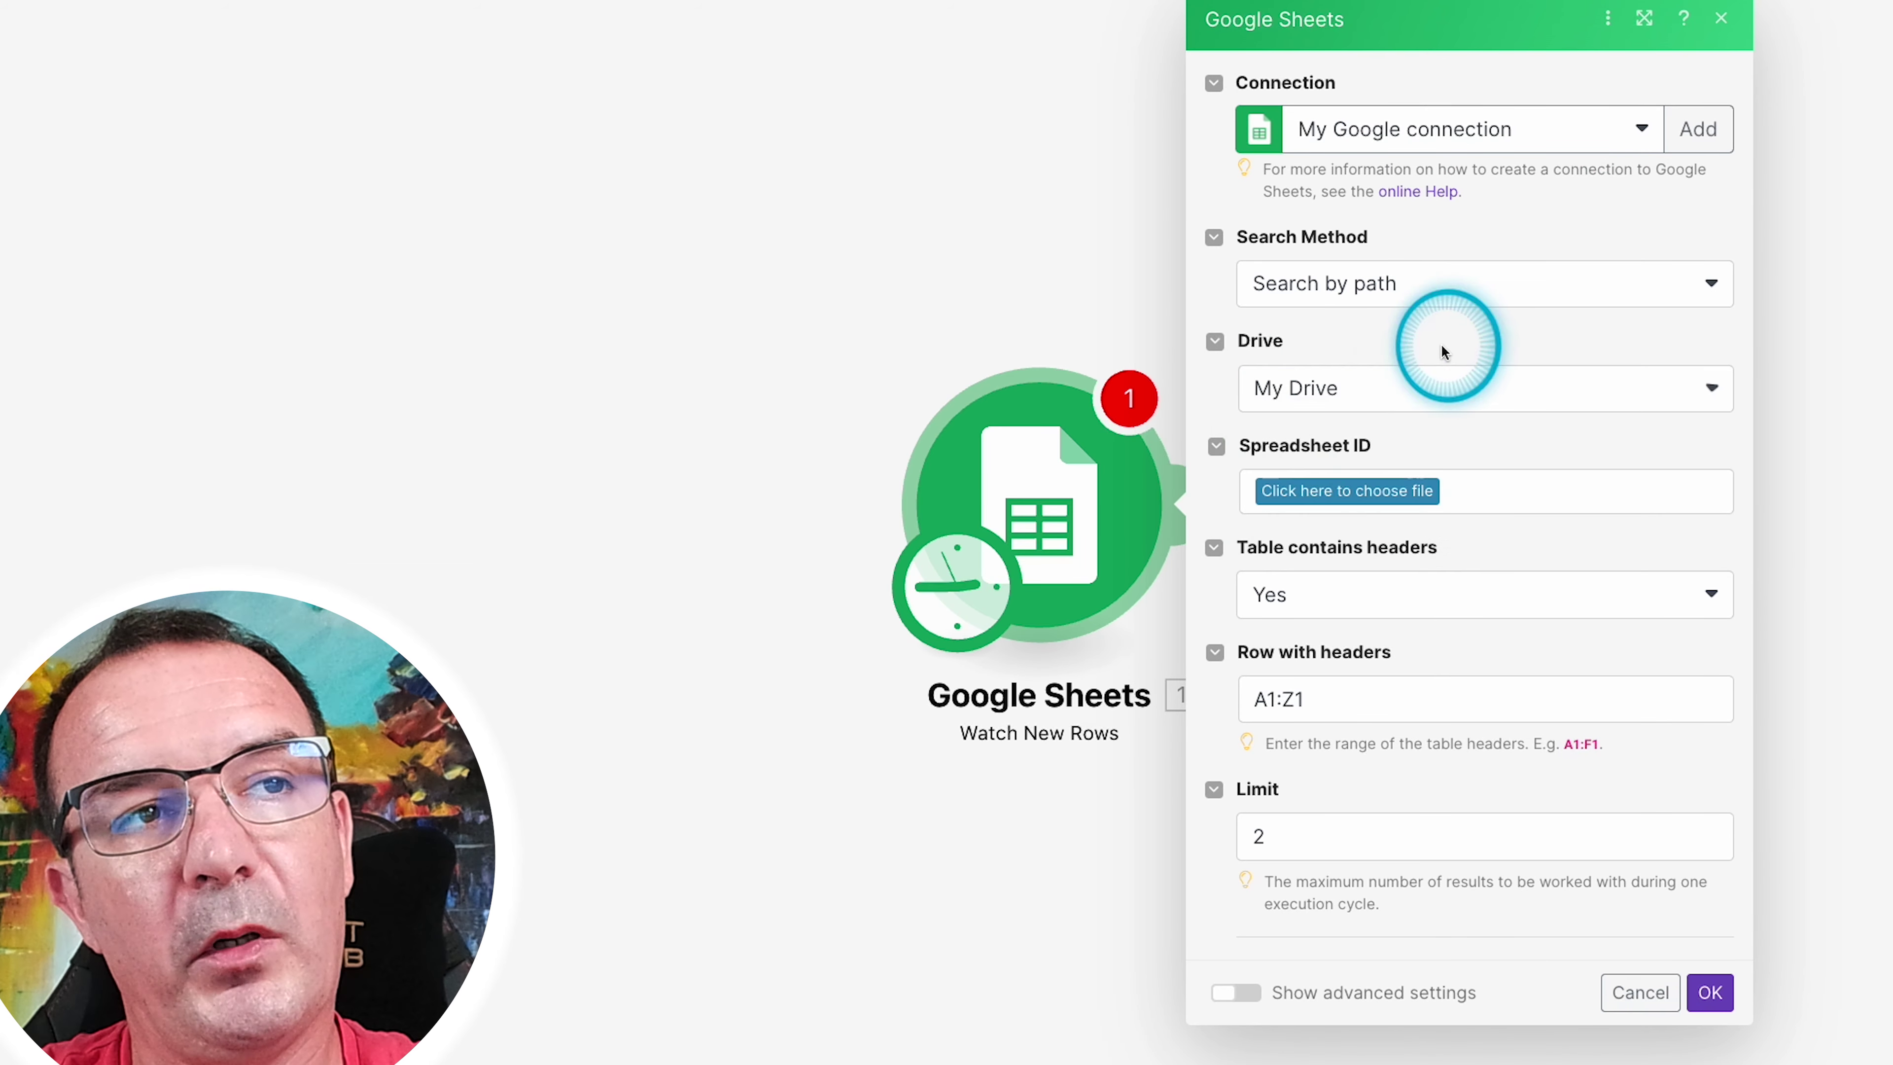
pyautogui.click(1338, 391)
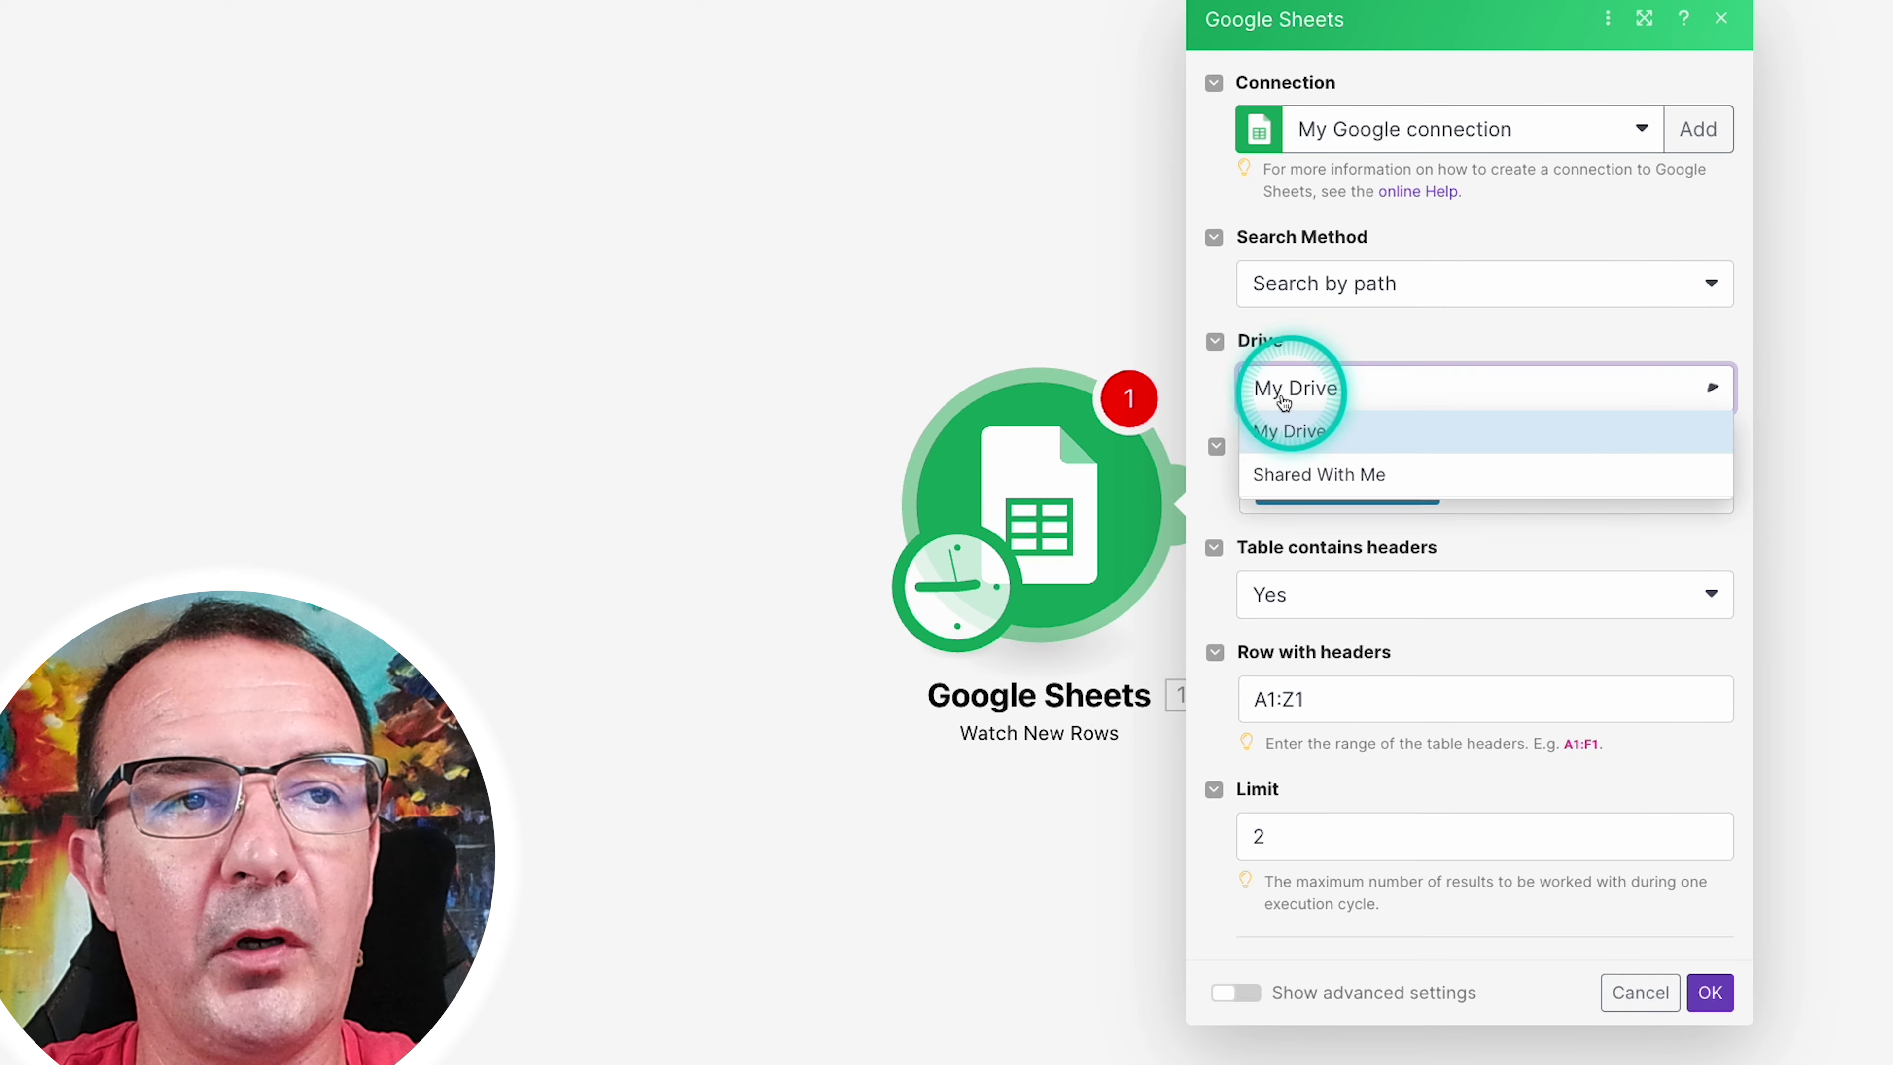
pyautogui.click(1307, 431)
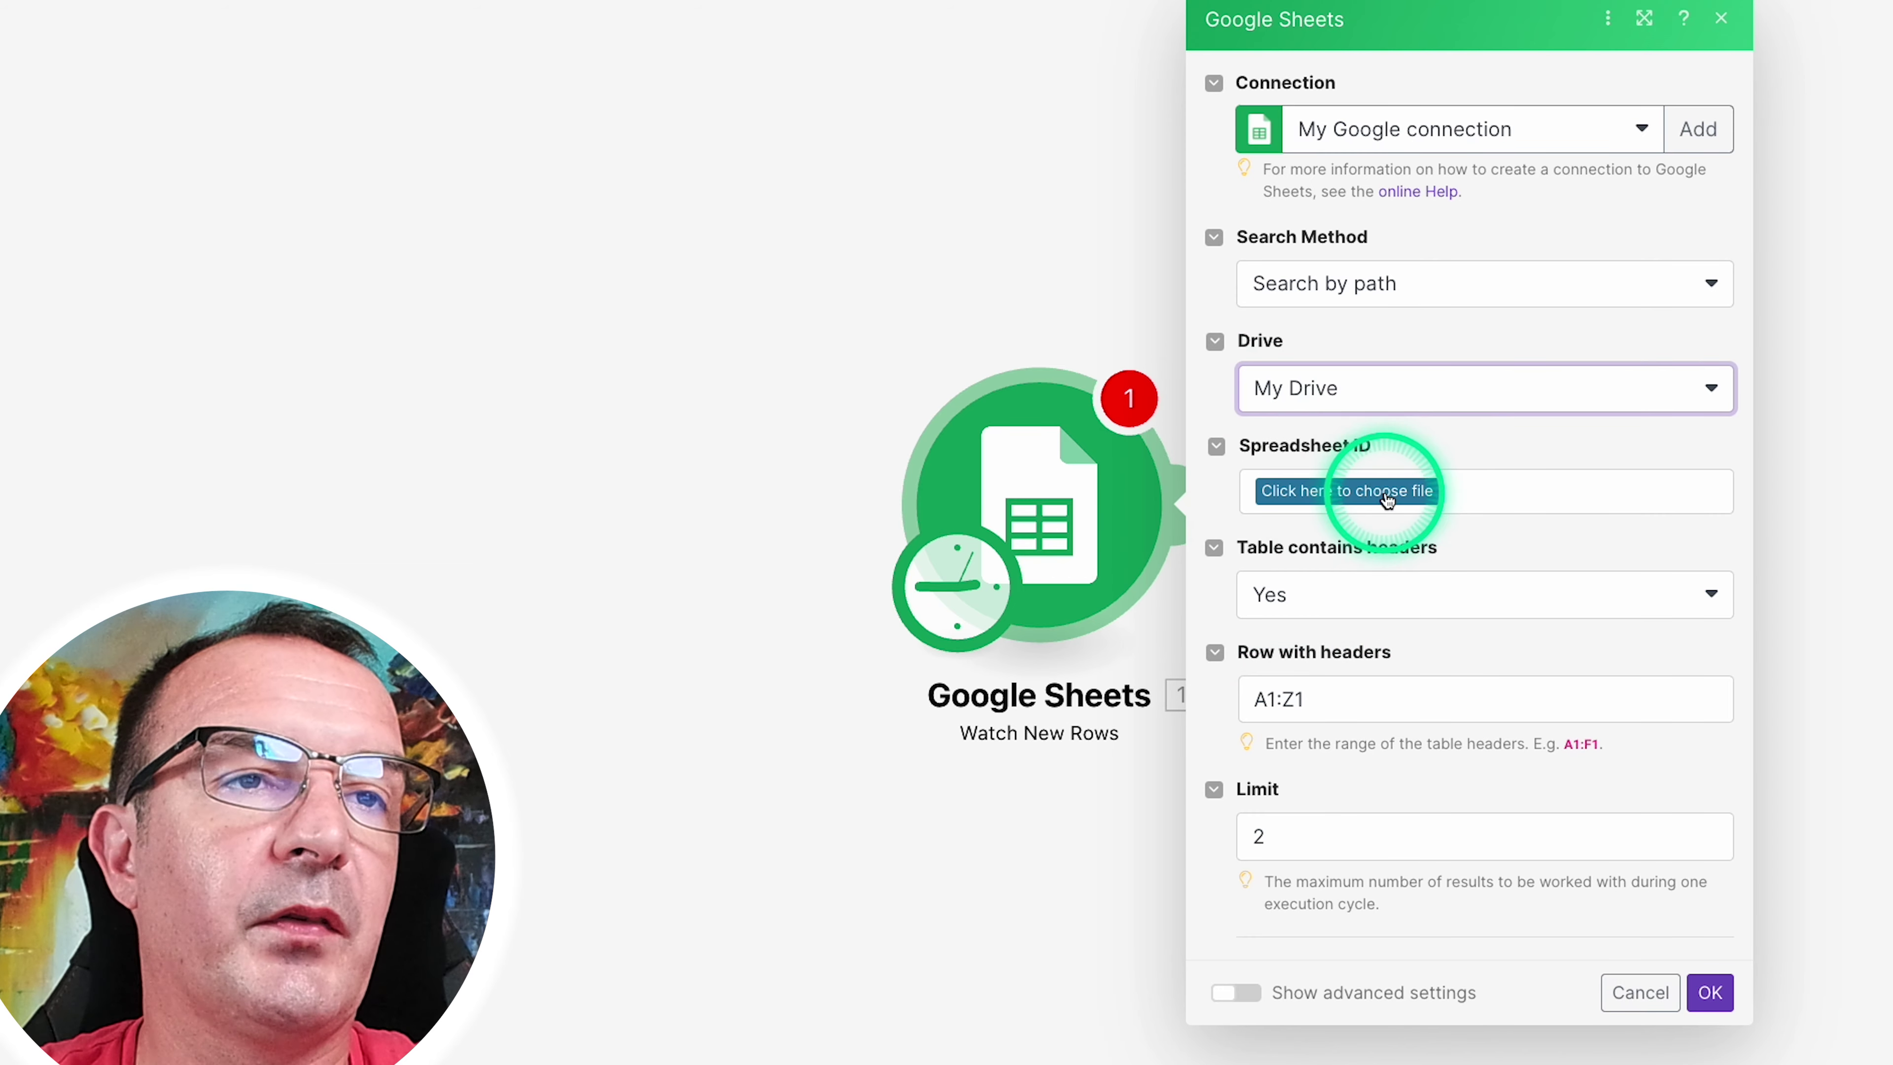
pyautogui.click(1386, 496)
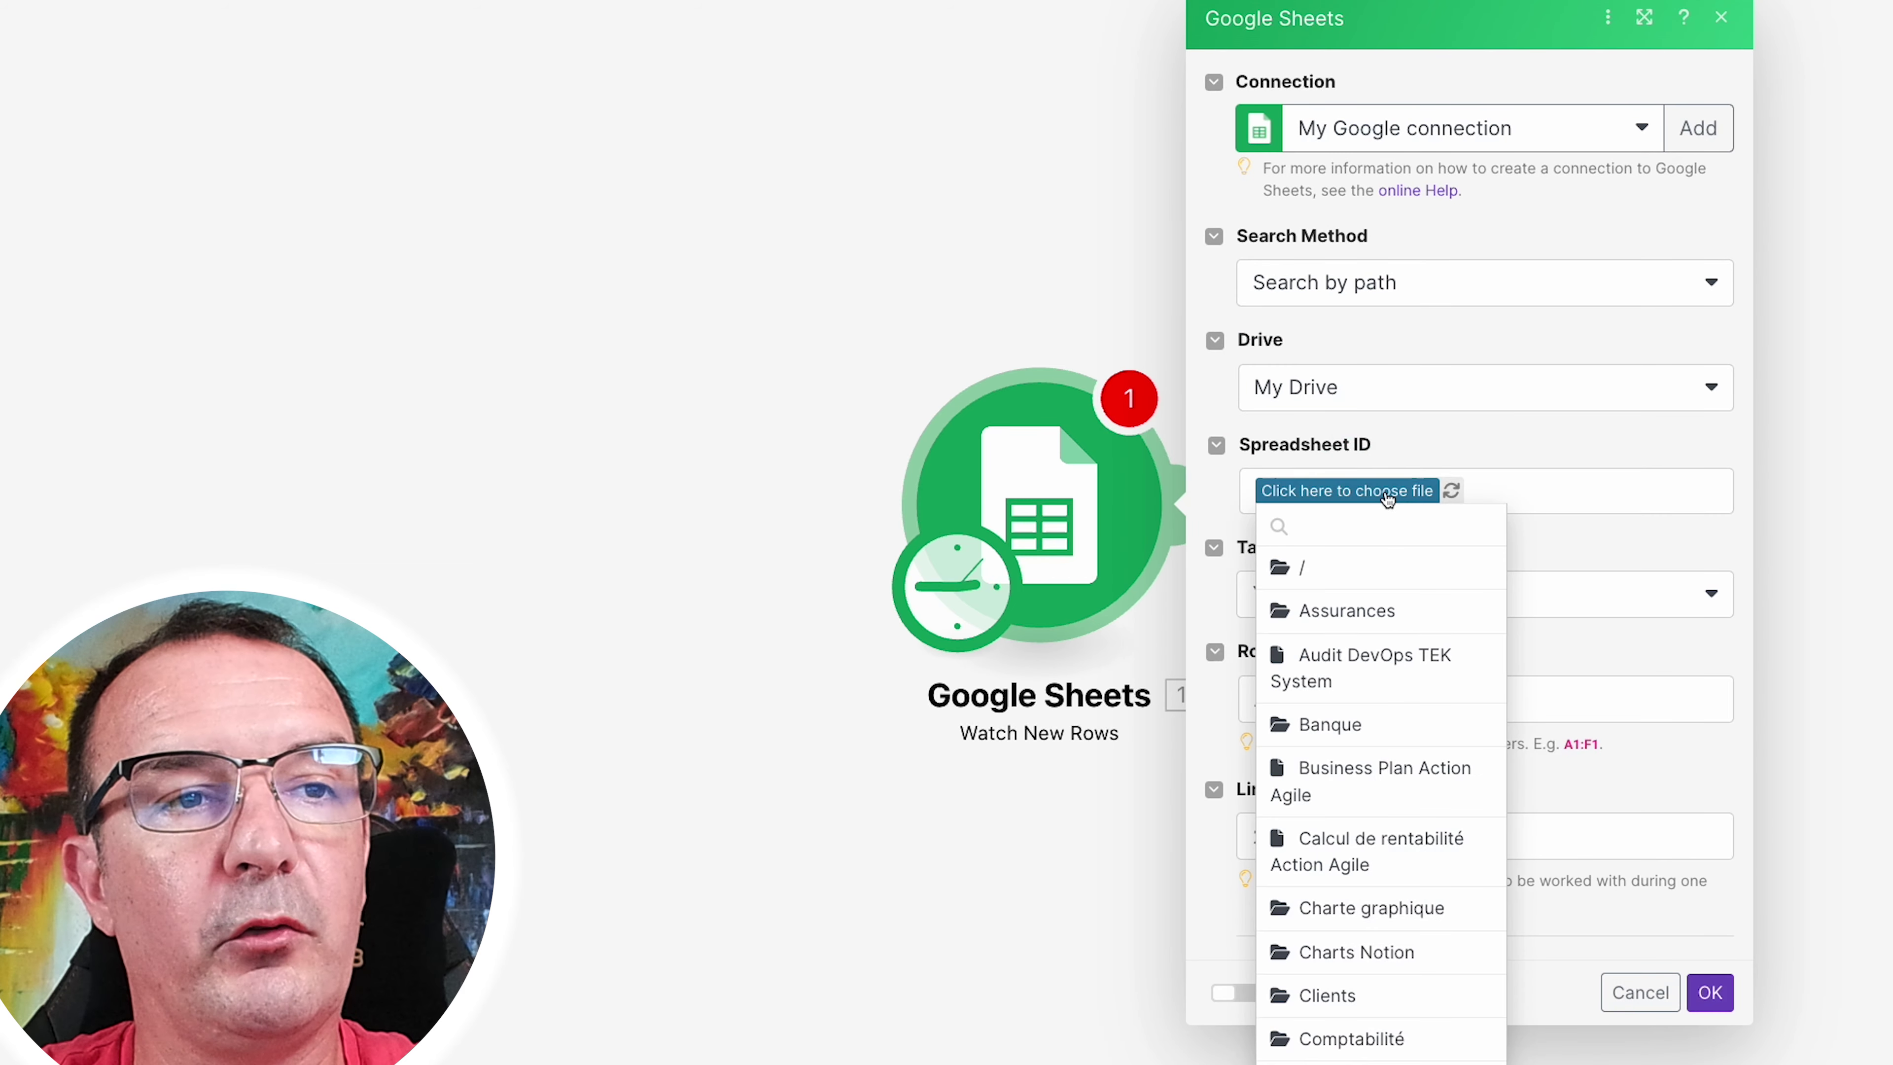
pyautogui.scroll(-4, 1407, 668)
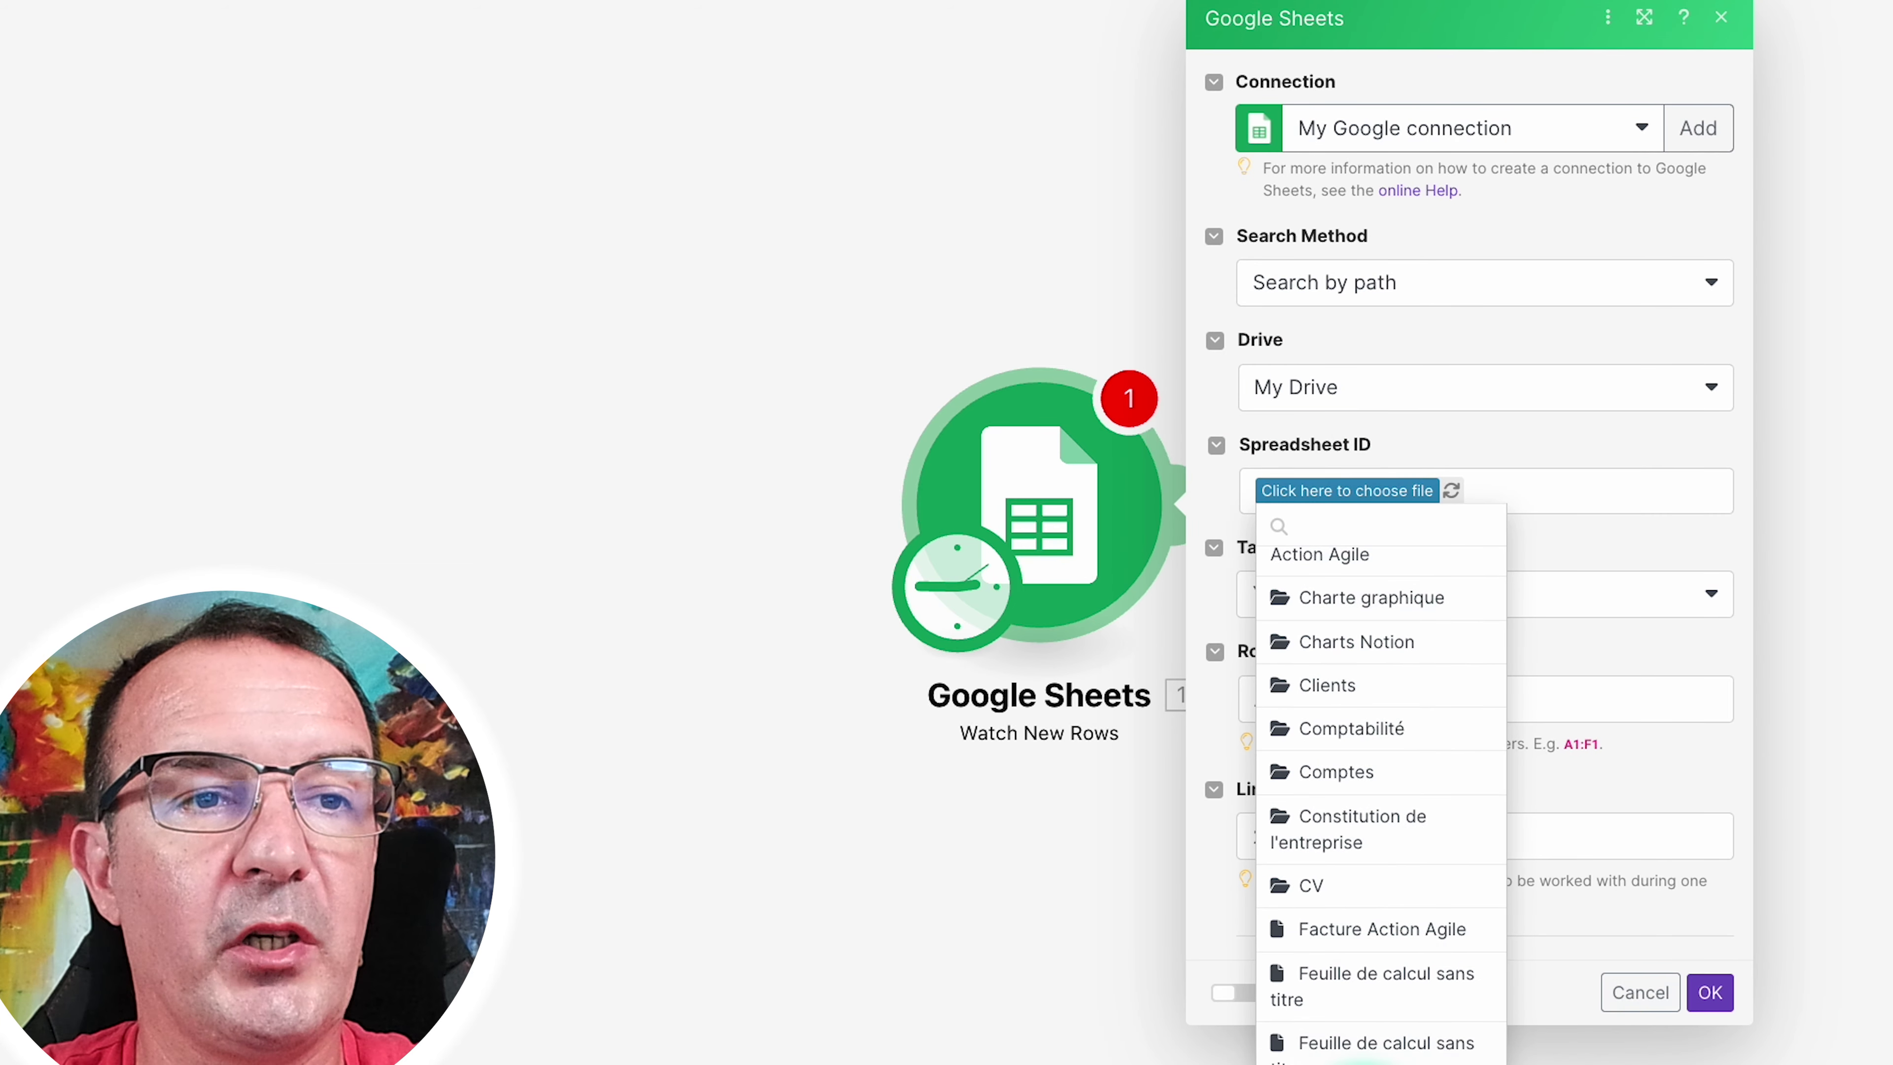
pyautogui.click(1374, 1046)
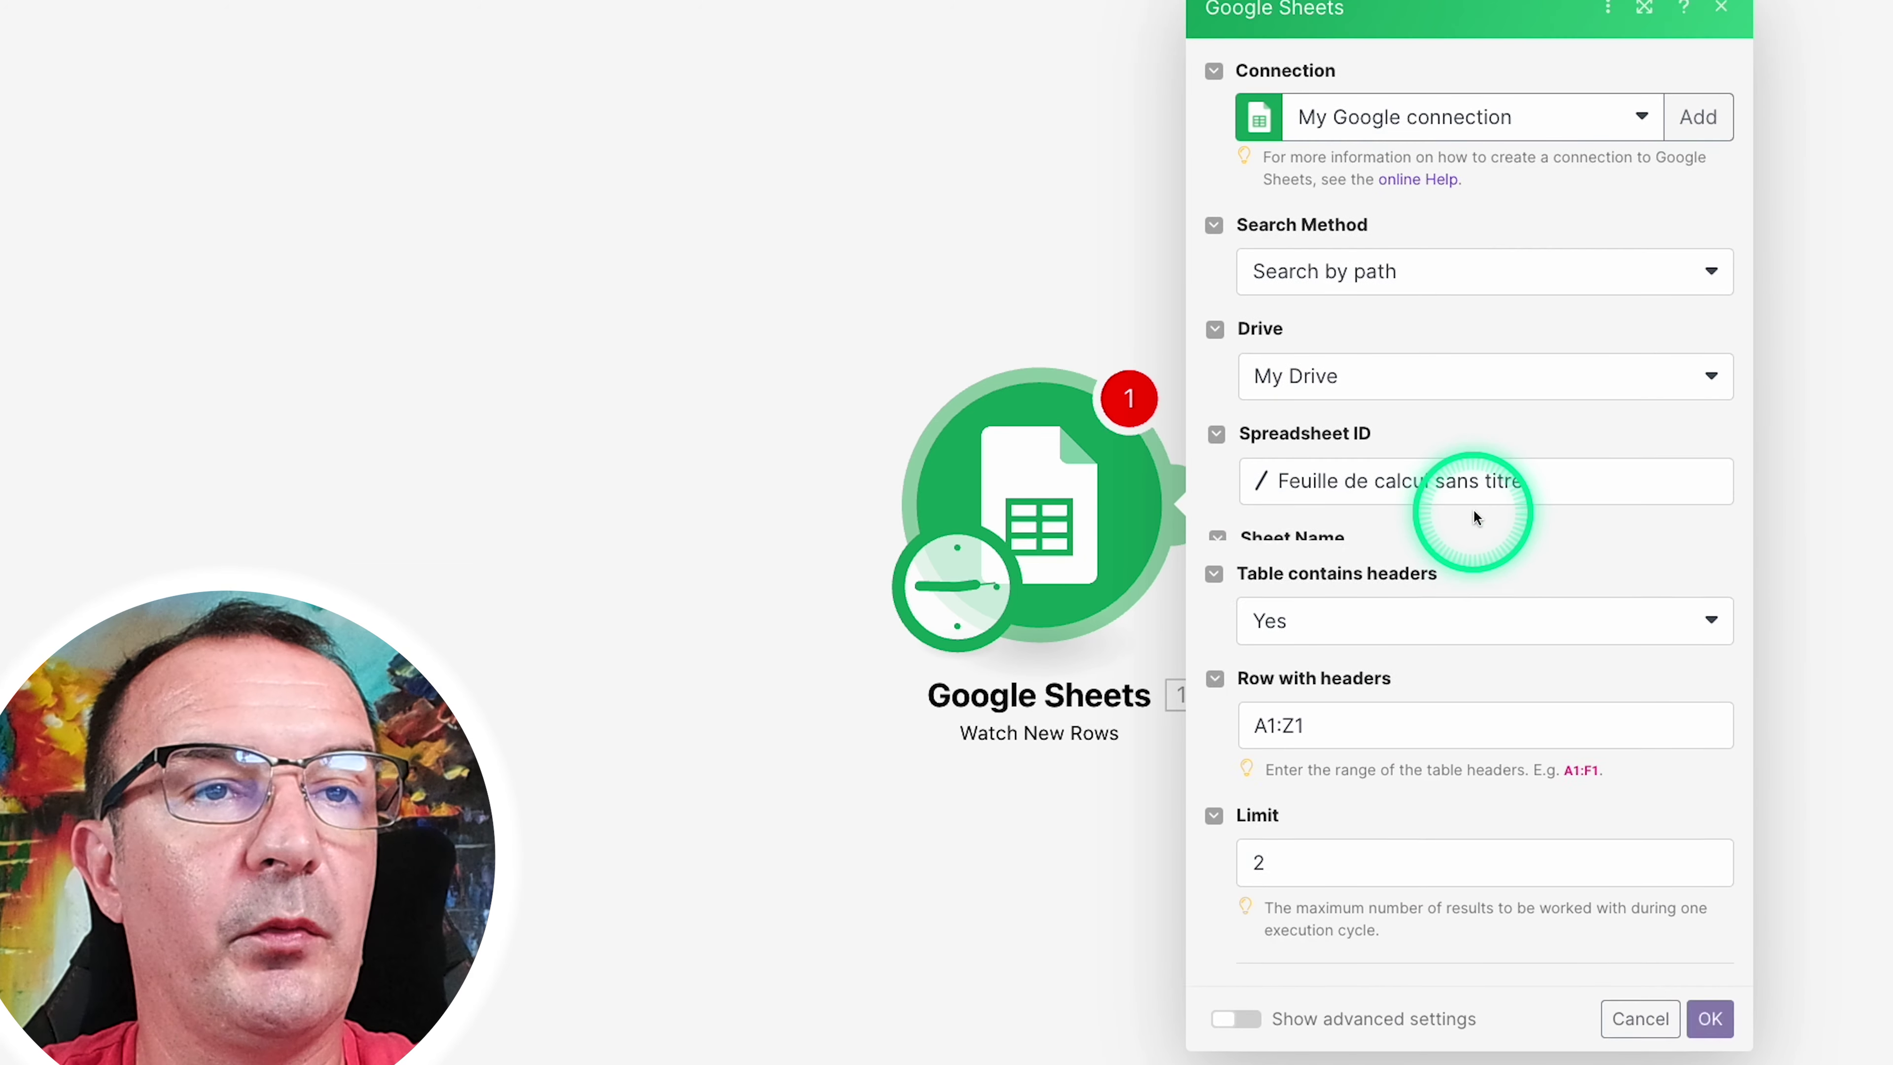
# Step: Select the sheet Feuille 1, confirm the module settings, and set the starting point to All
pyautogui.click(1637, 547)
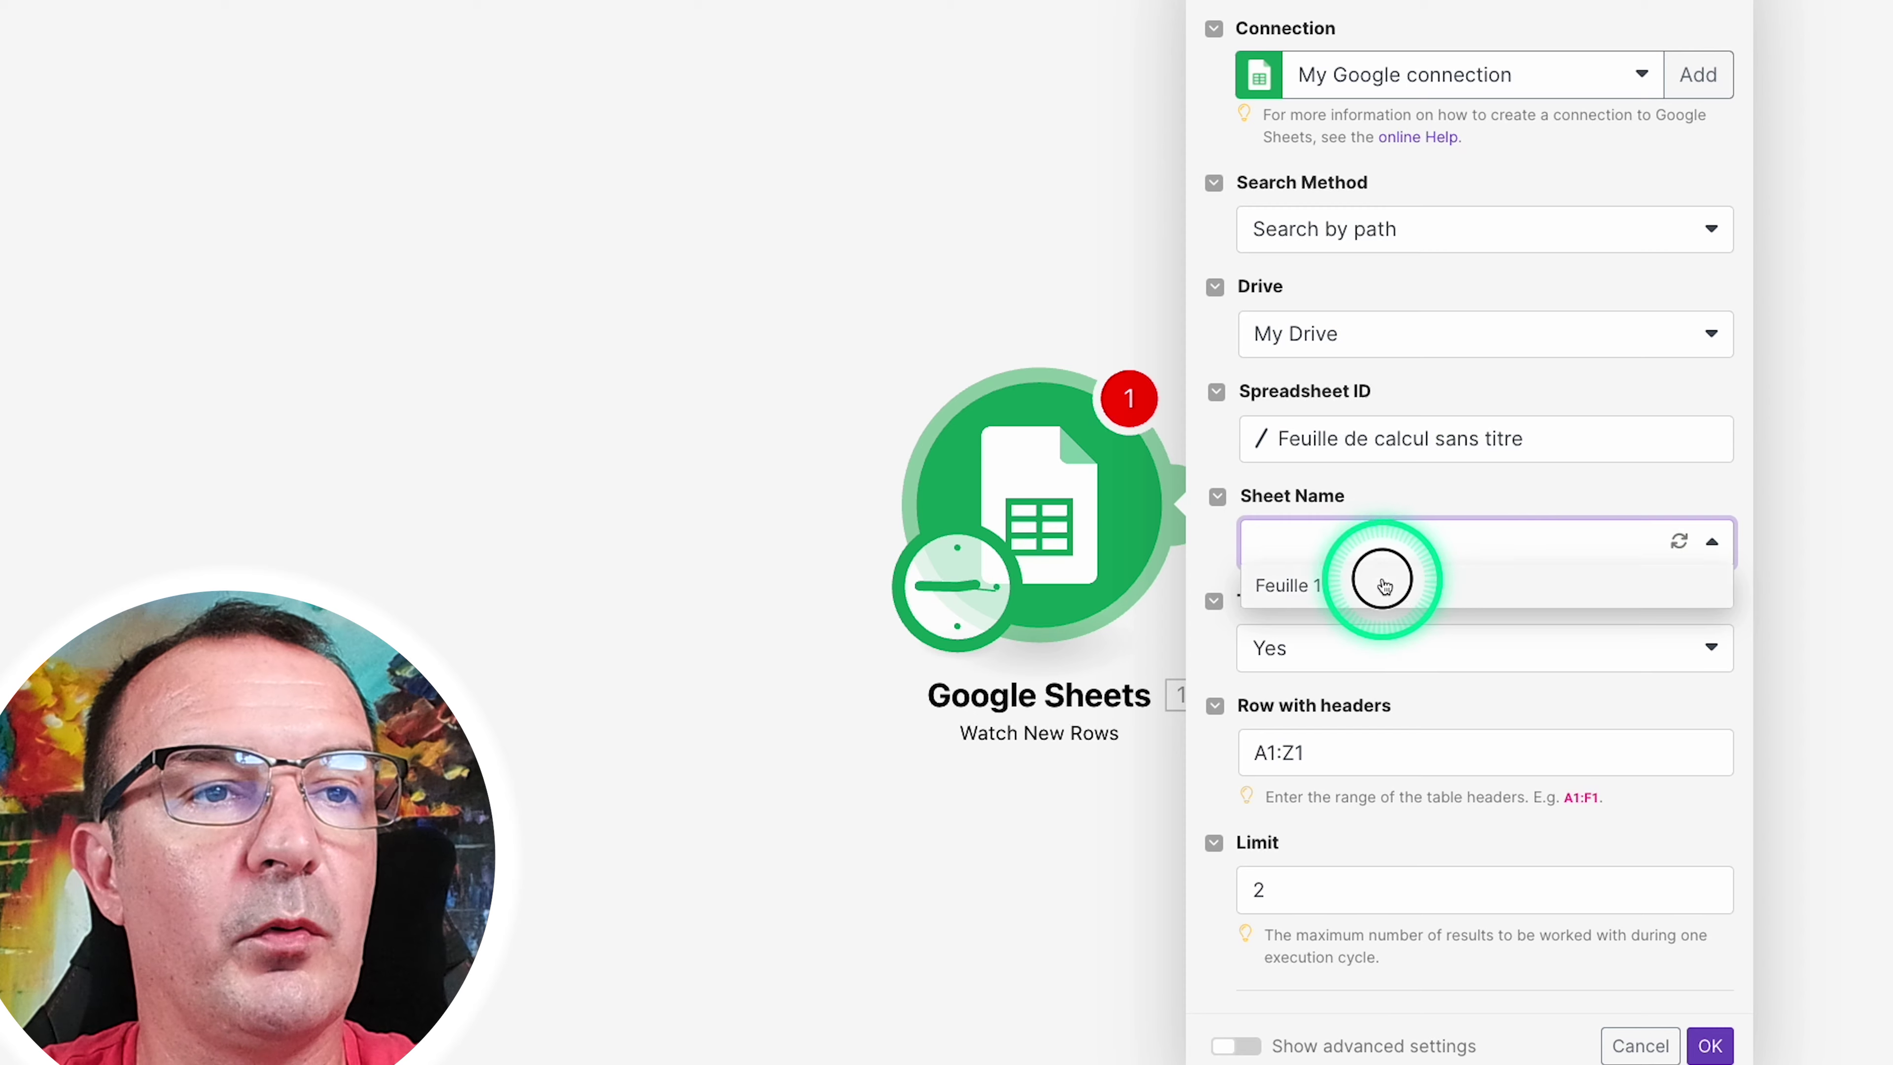
pyautogui.click(1386, 583)
pyautogui.click(1709, 1045)
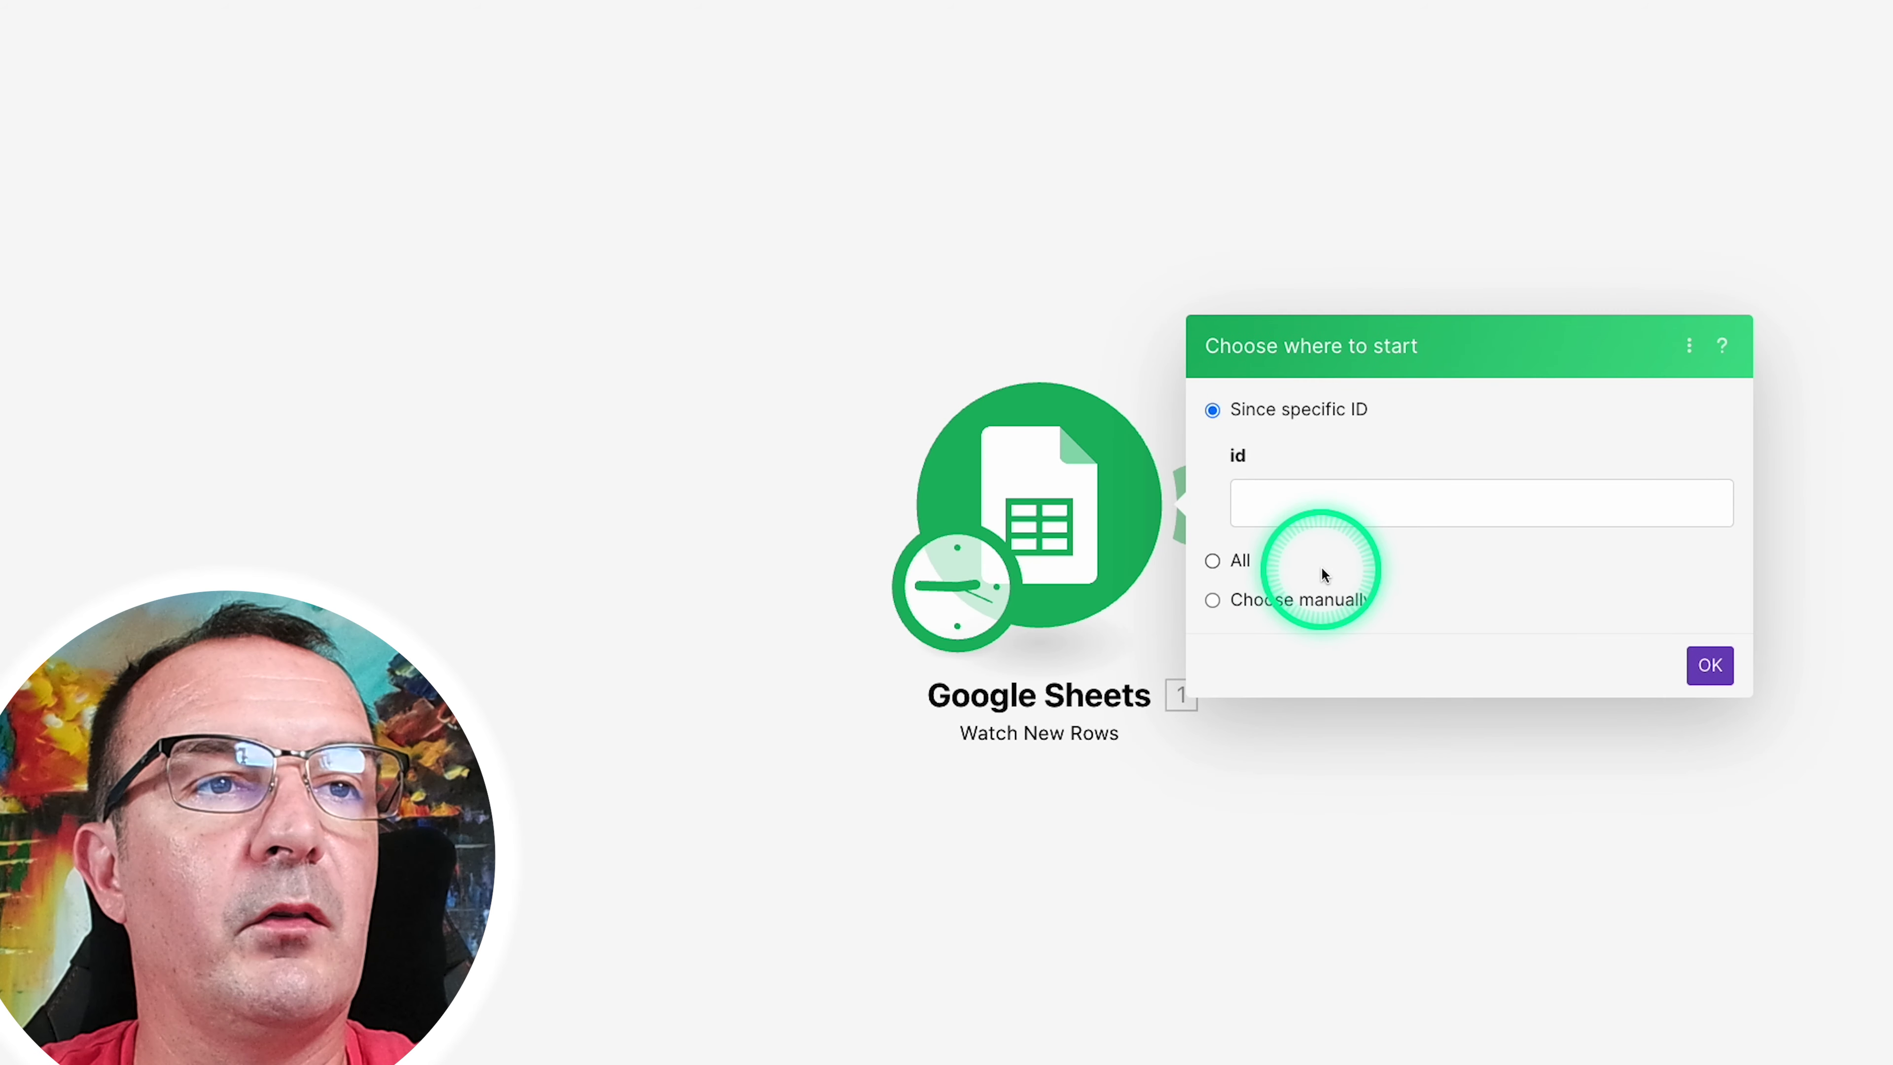
pyautogui.click(1229, 561)
pyautogui.click(1708, 553)
# Step: Run only the Google Sheets module once and inspect the details of its operation
pyautogui.click(1062, 542)
pyautogui.click(1140, 556)
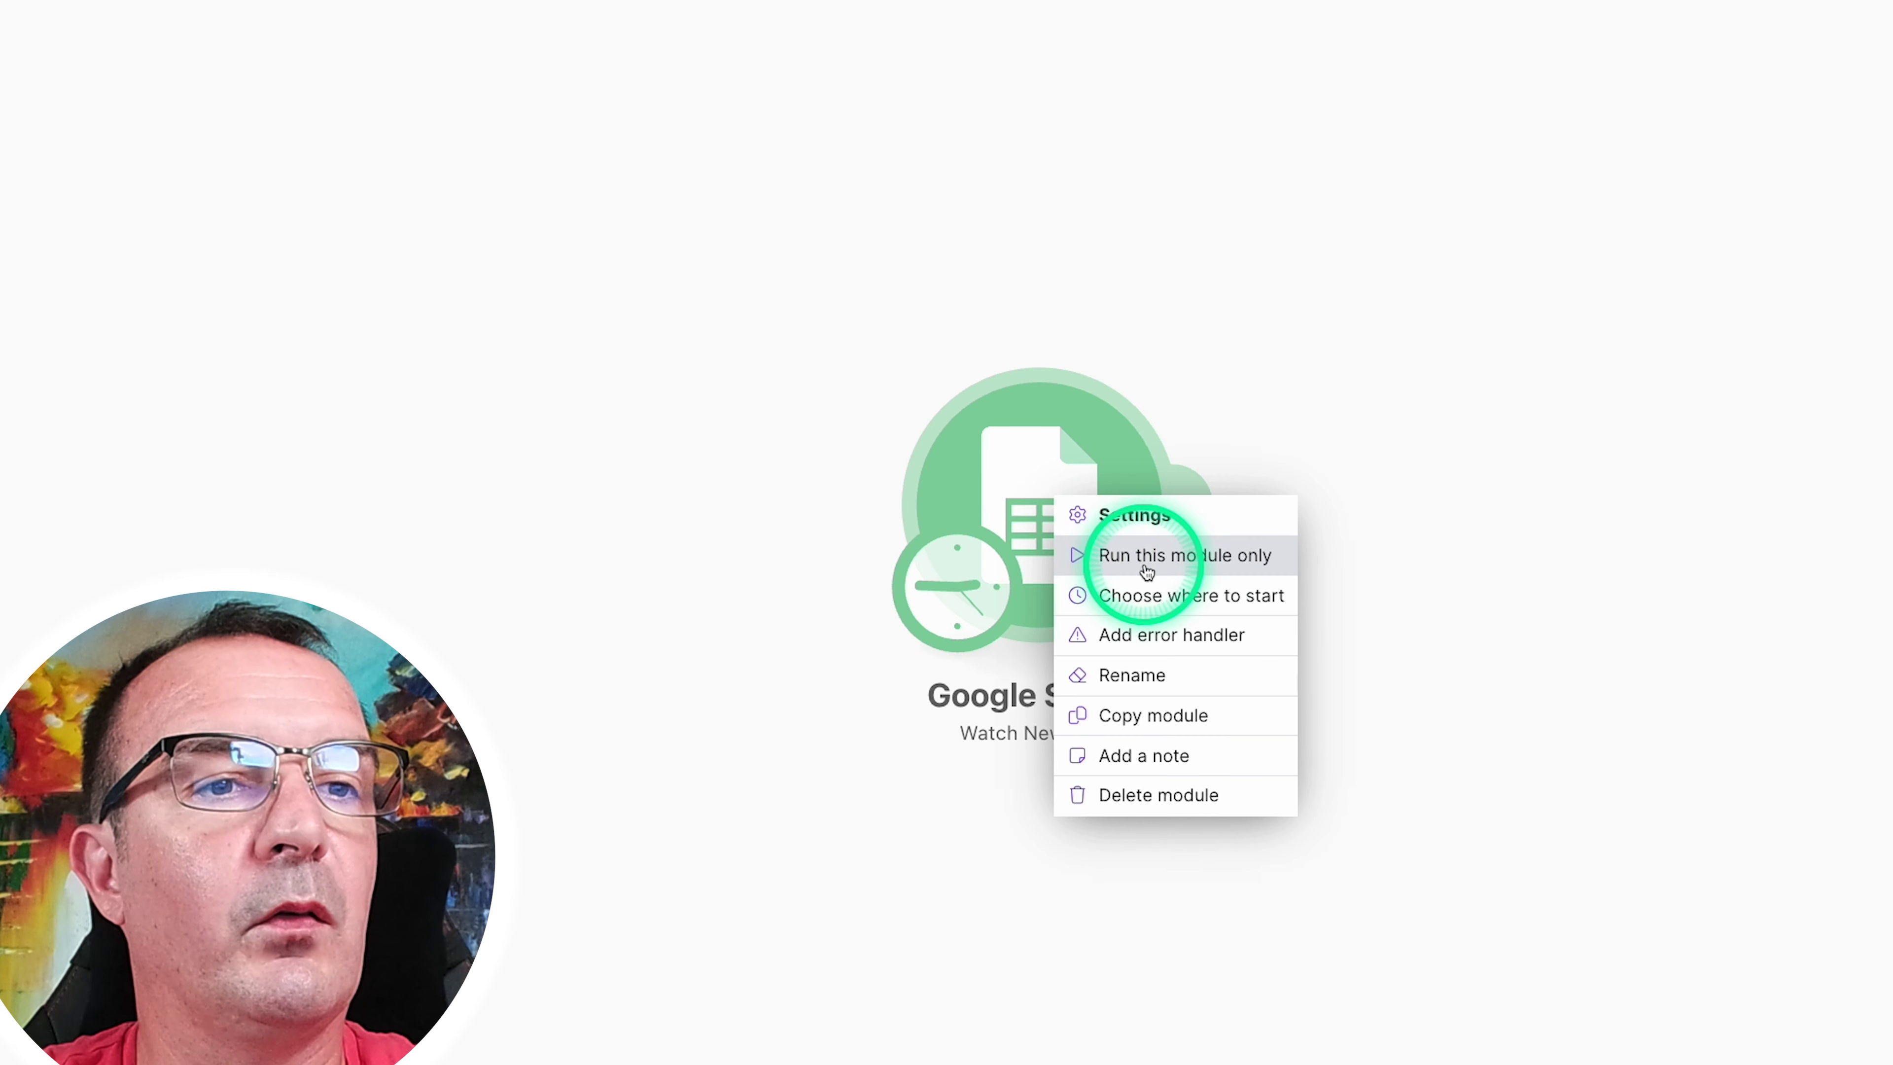
pyautogui.click(1453, 564)
pyautogui.click(1199, 348)
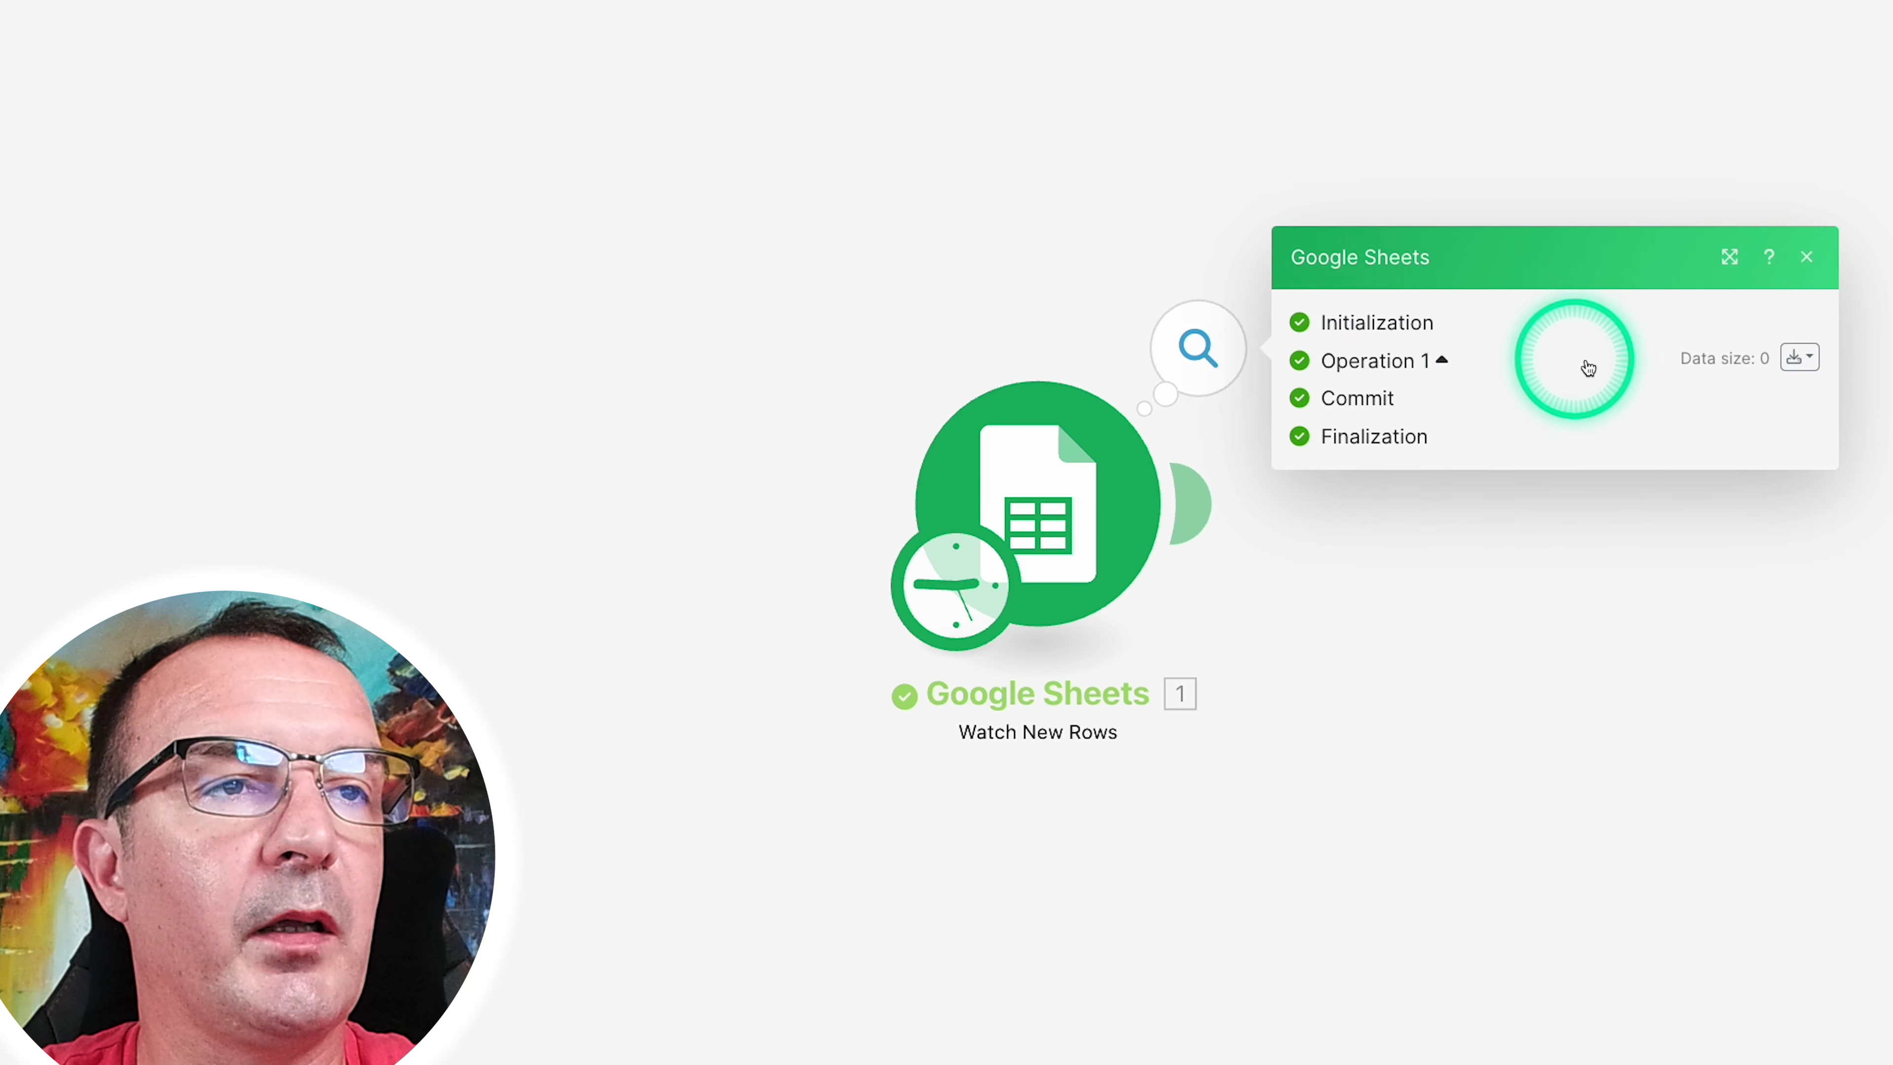
pyautogui.click(1349, 545)
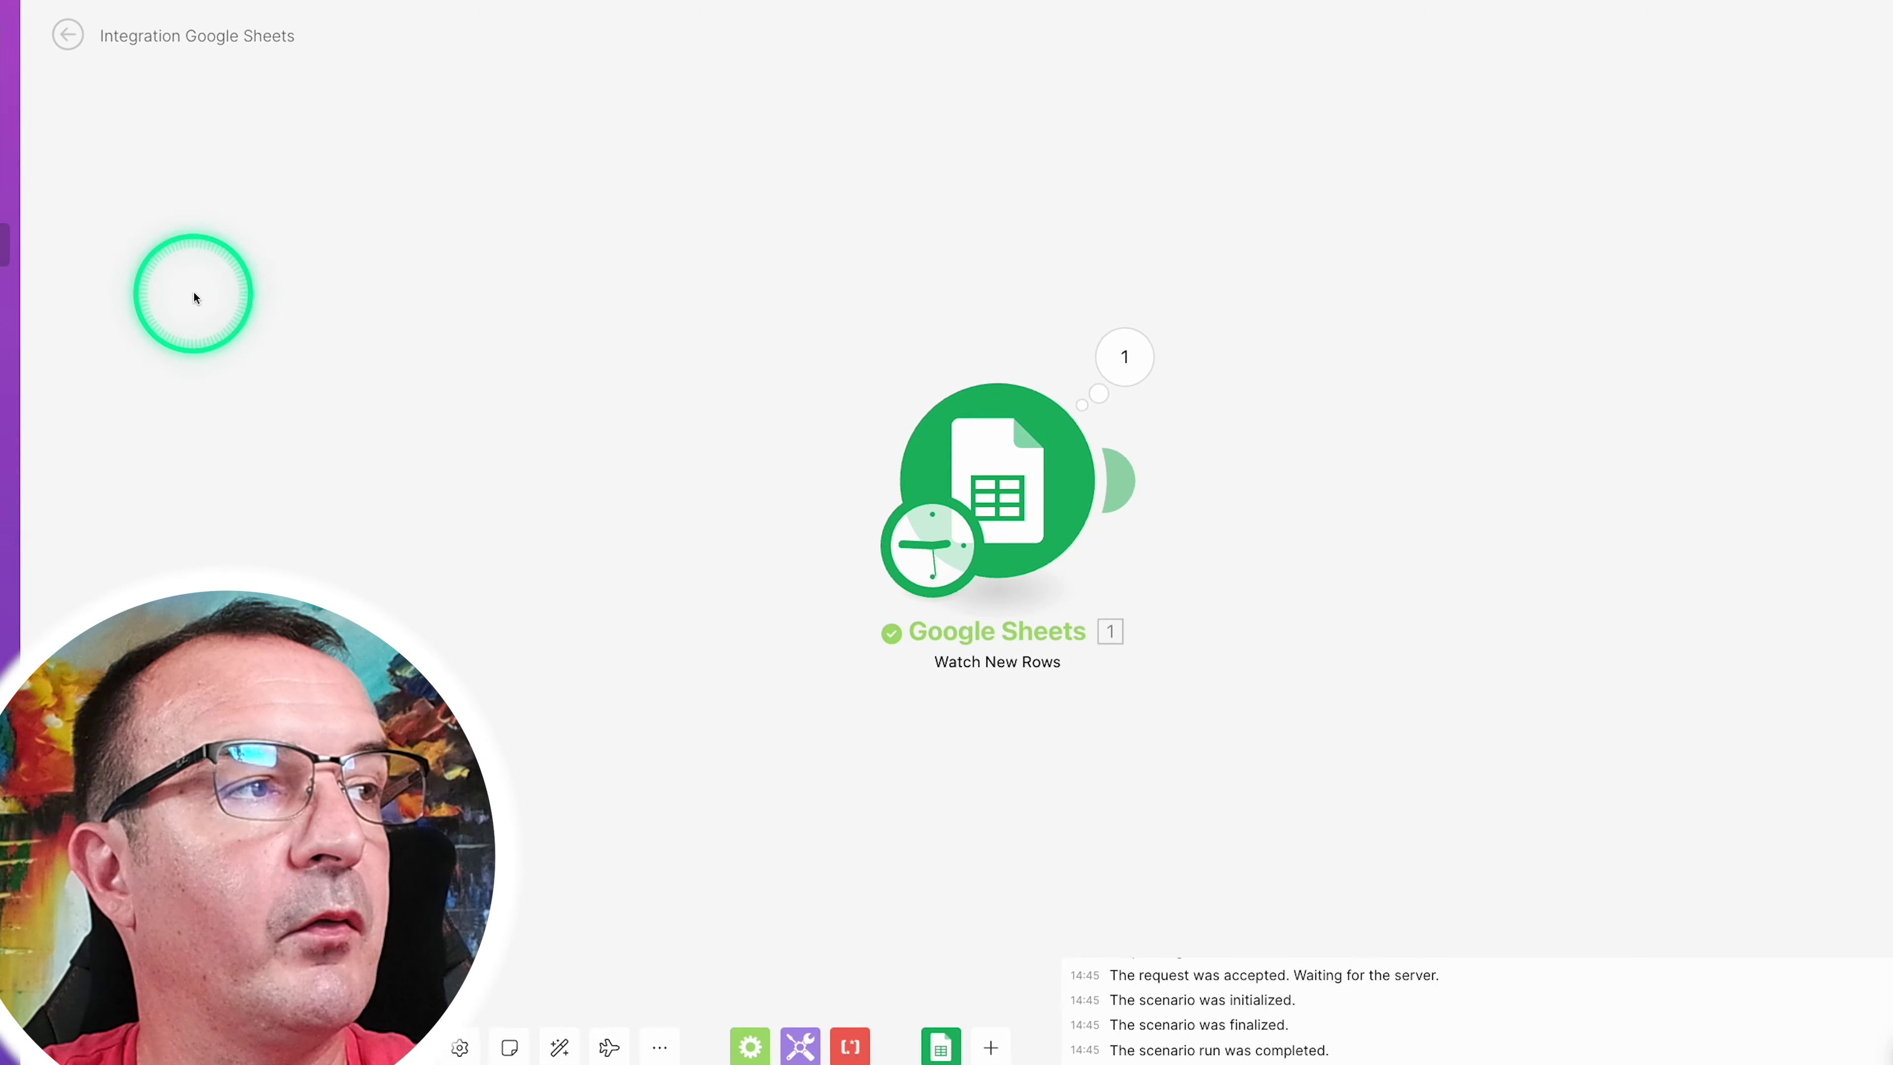
# Step: Open the team's Connections list to view the Notion and Google connections
pyautogui.click(164, 336)
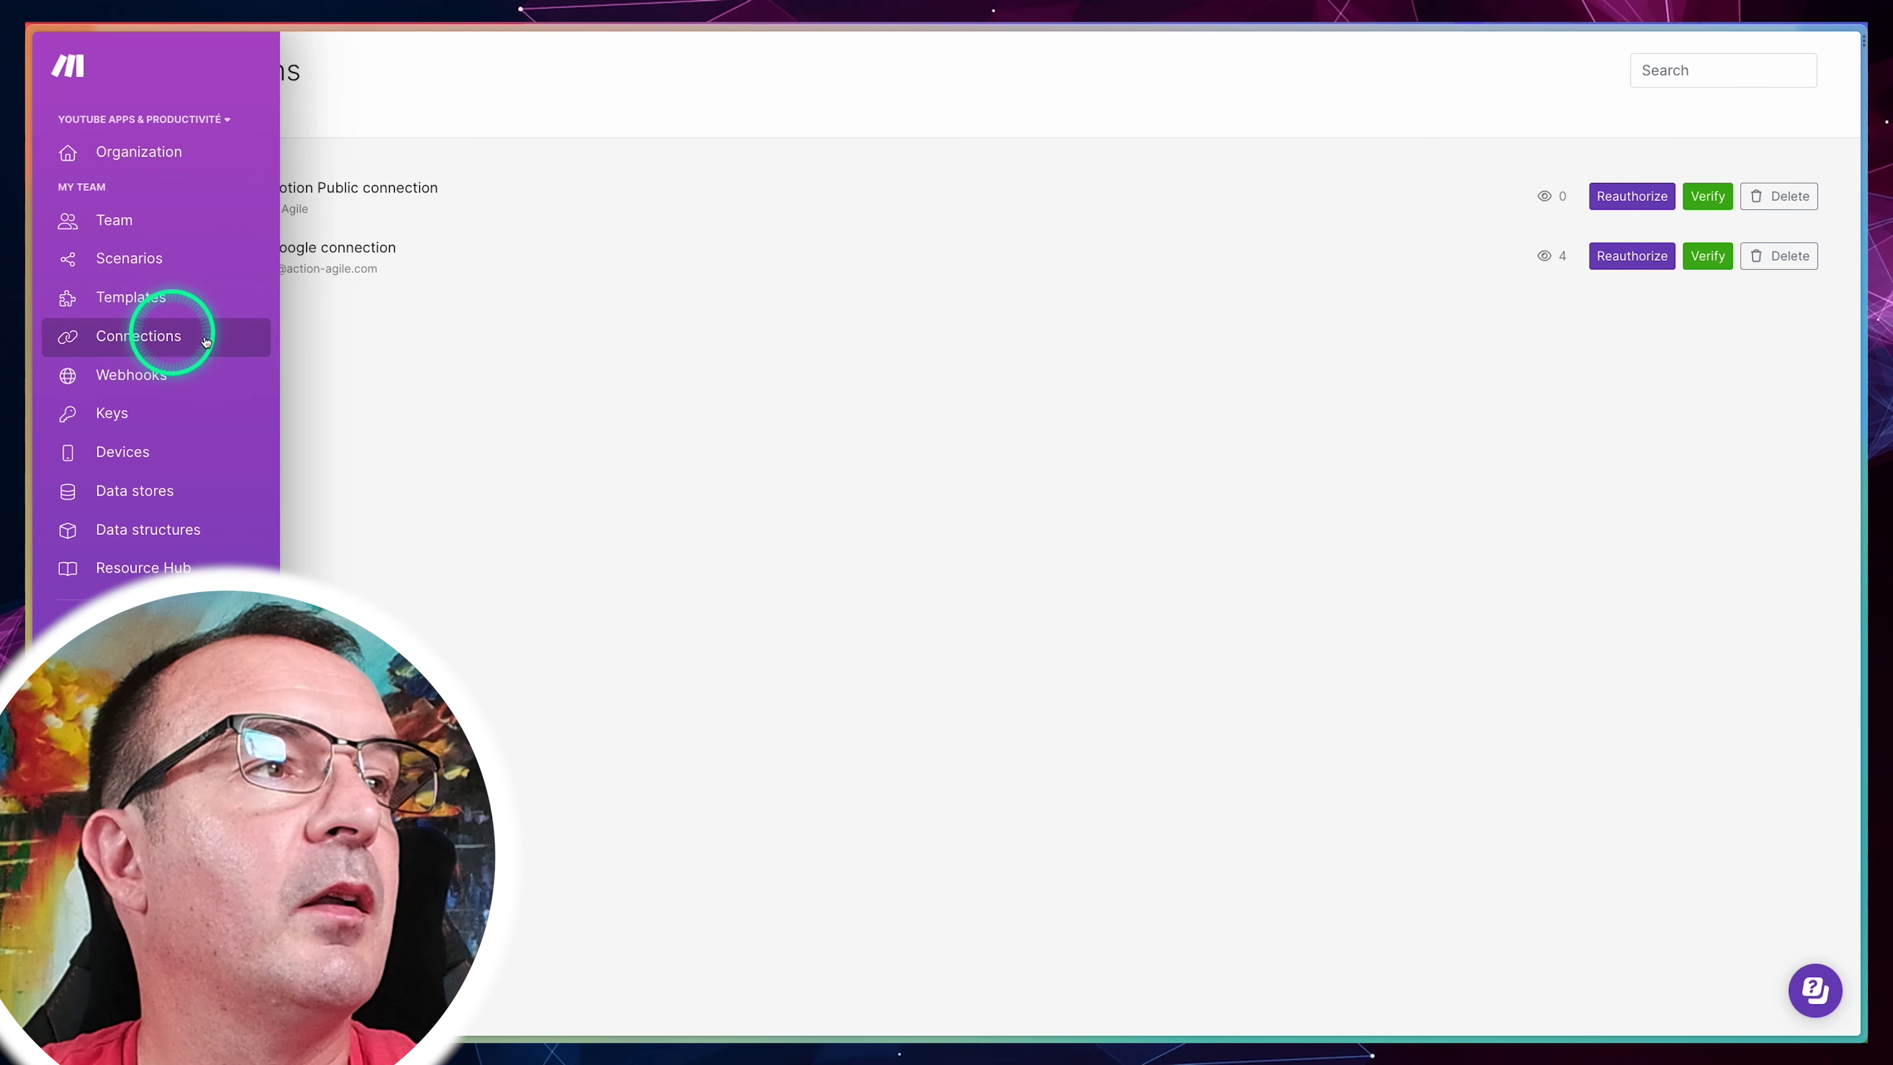
# Step: Create a new scenario from the scenarios list and add the Gmail Watch Emails trigger as its first module
pyautogui.click(462, 339)
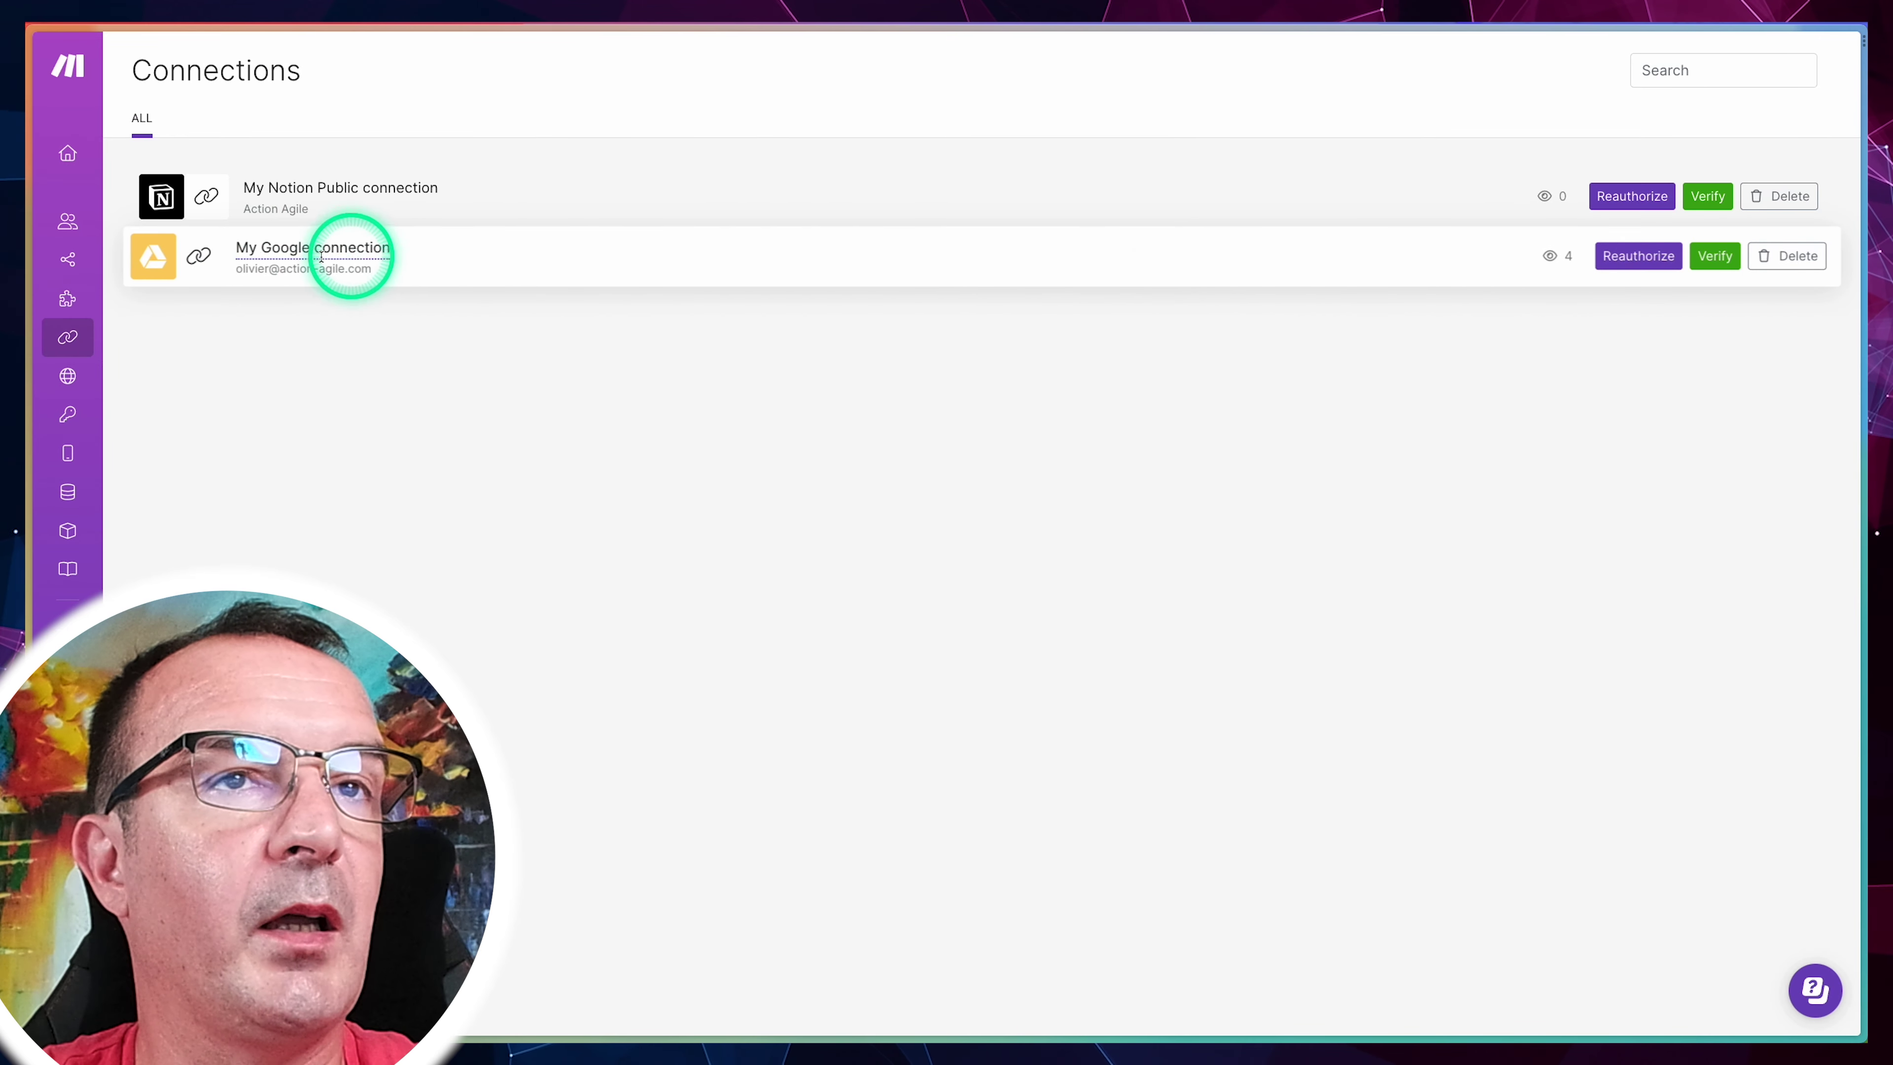
pyautogui.moveTo(96, 261)
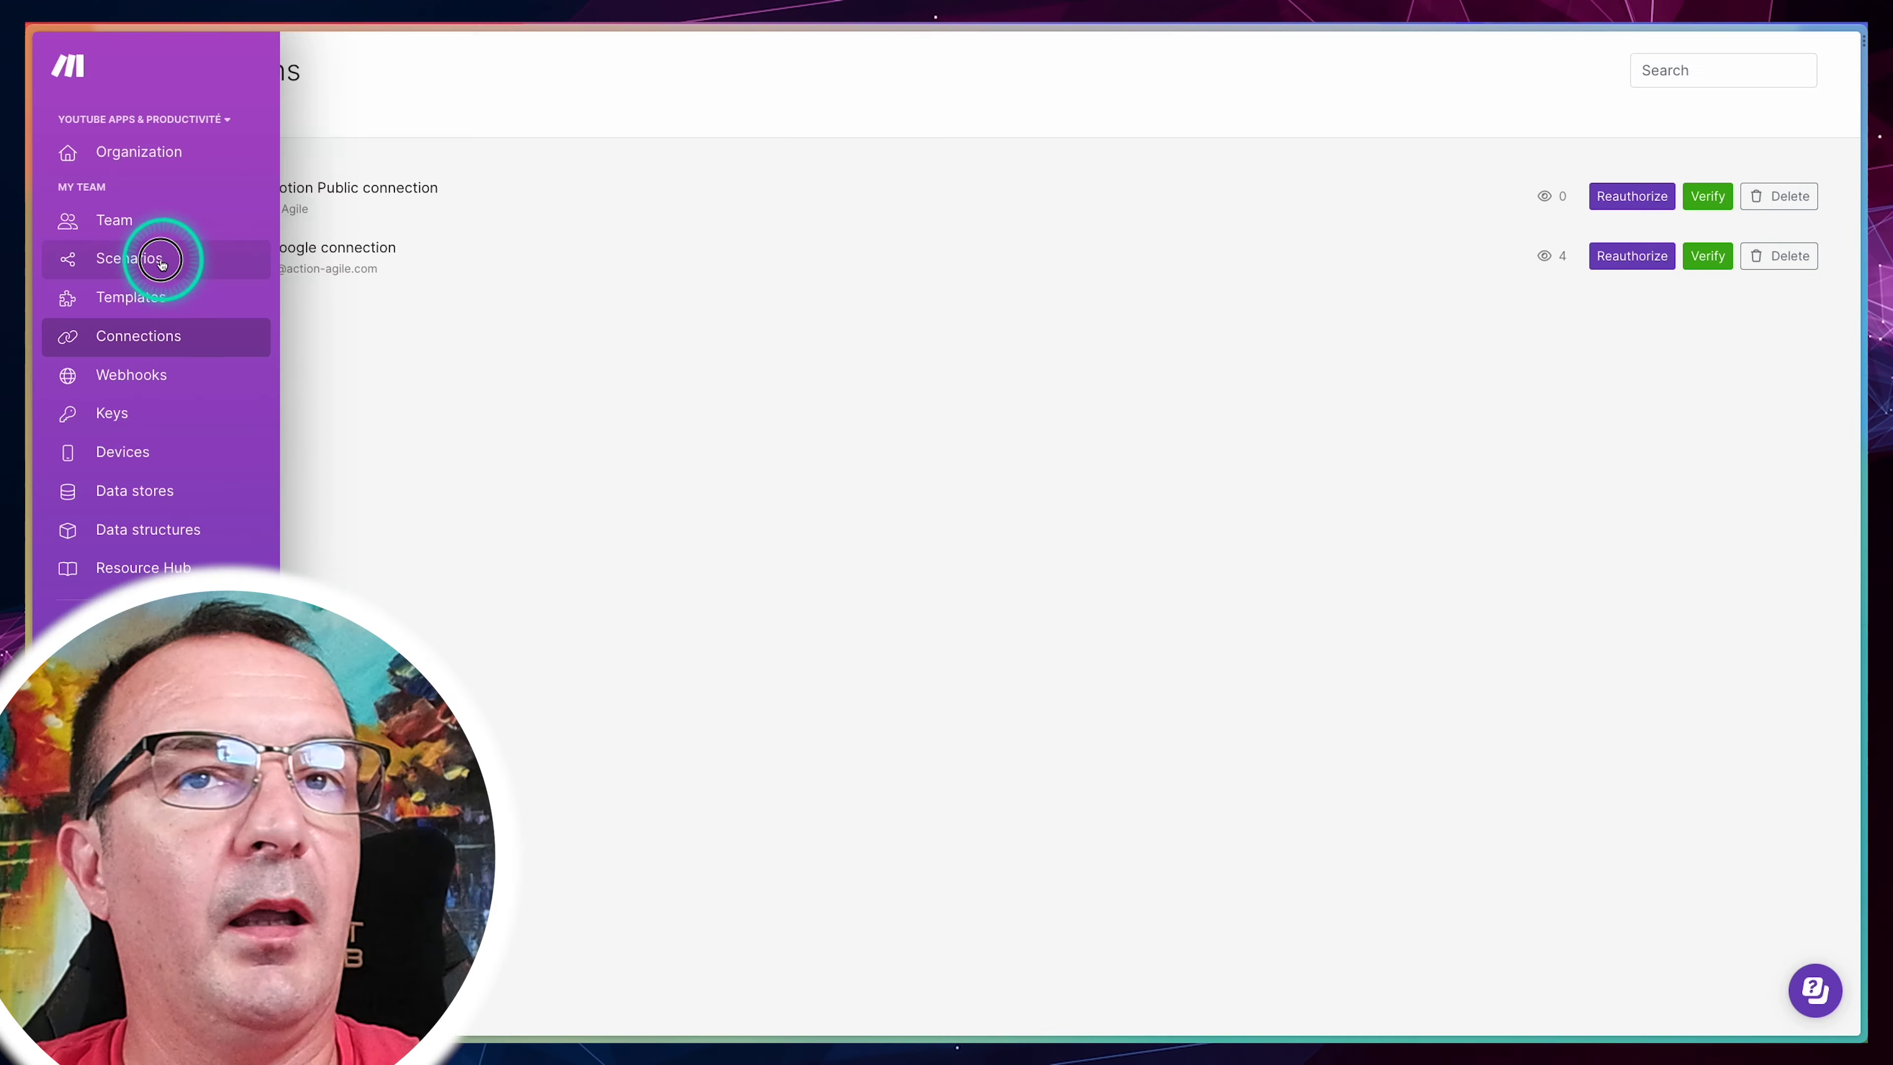
pyautogui.click(152, 258)
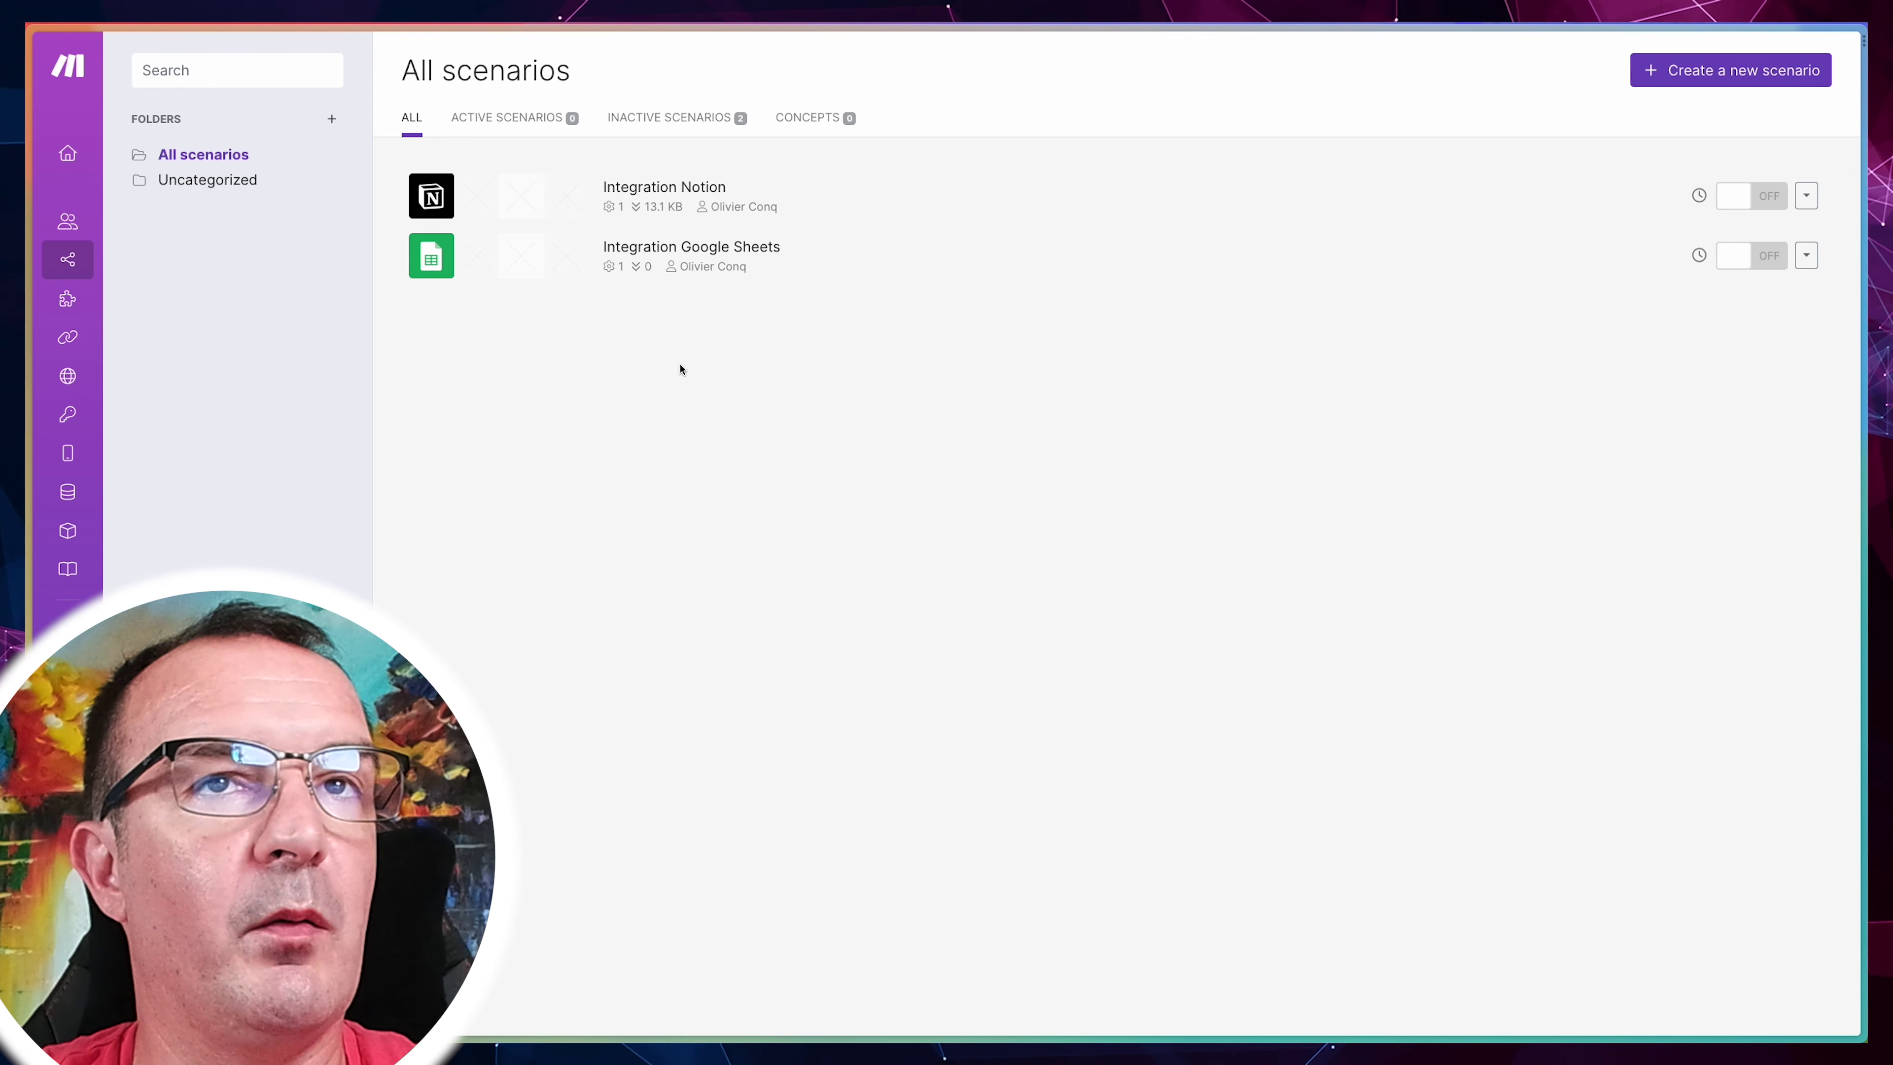
pyautogui.click(1703, 80)
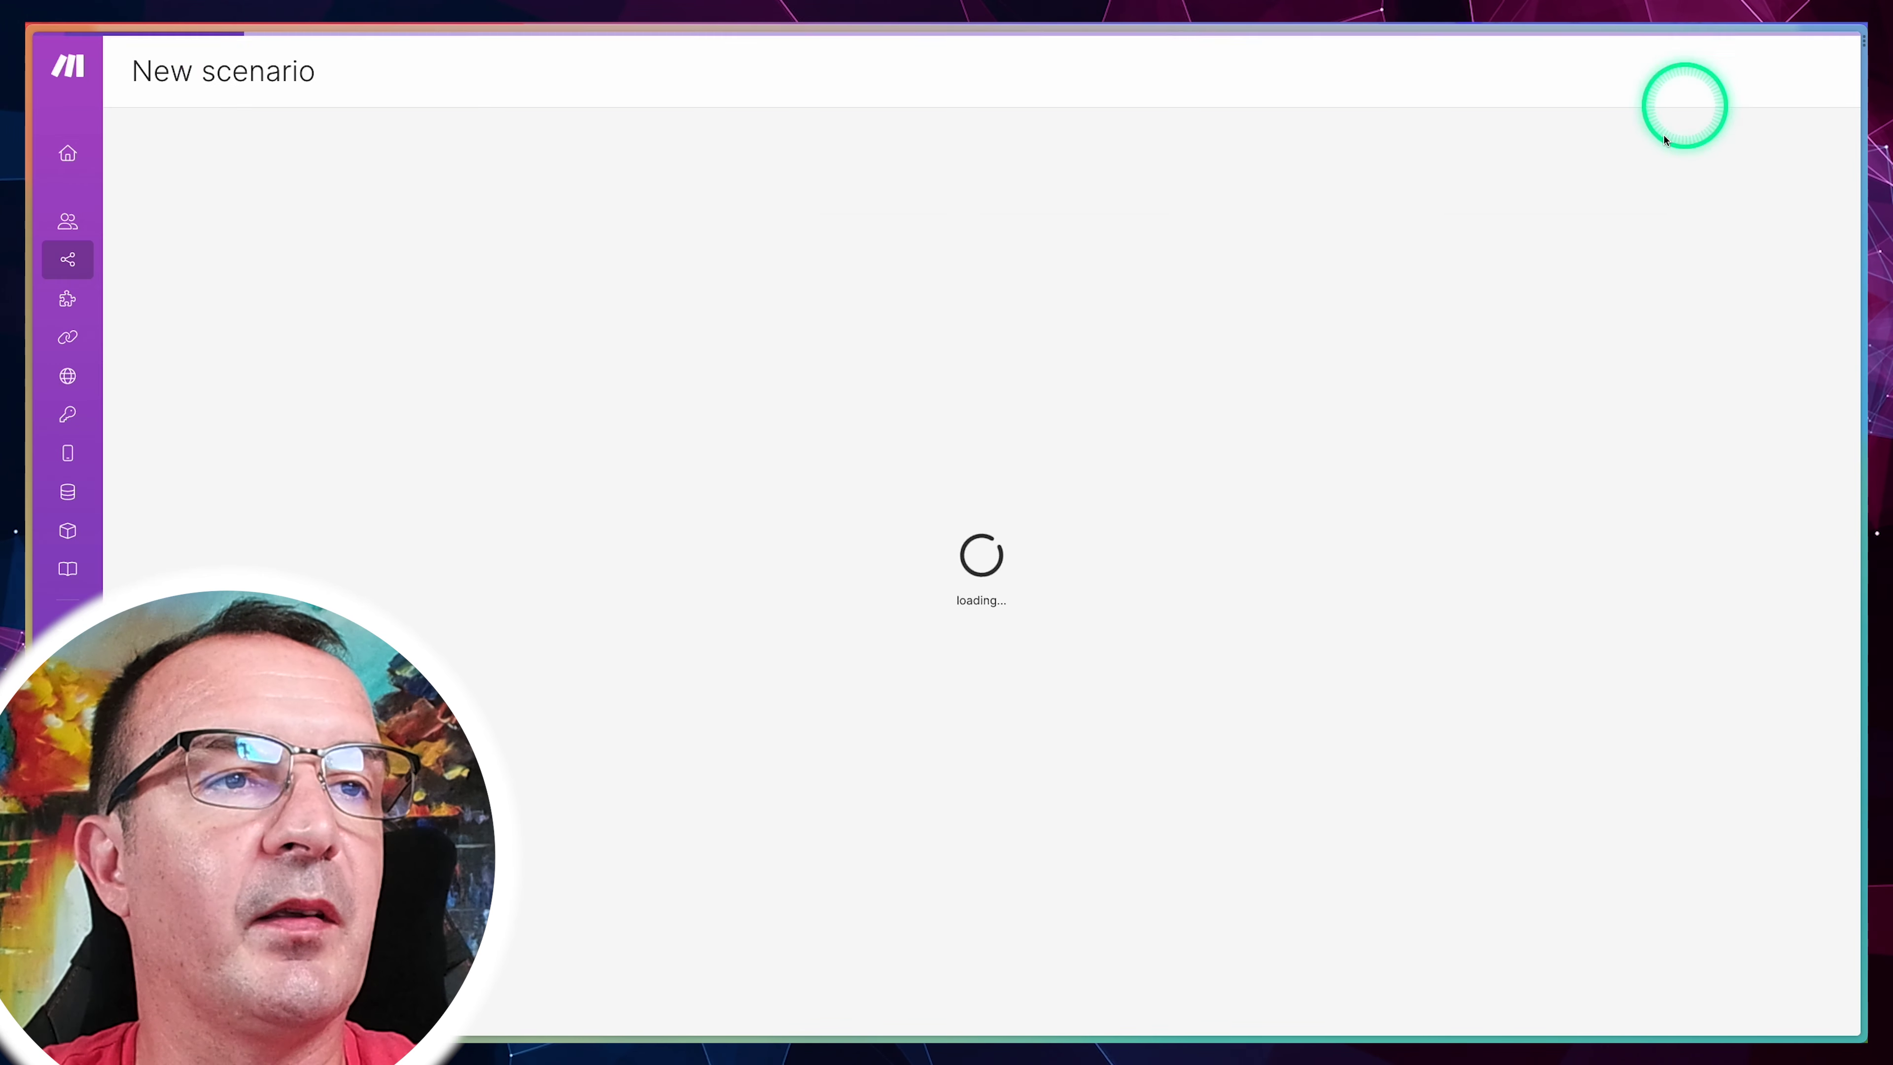
pyautogui.click(984, 474)
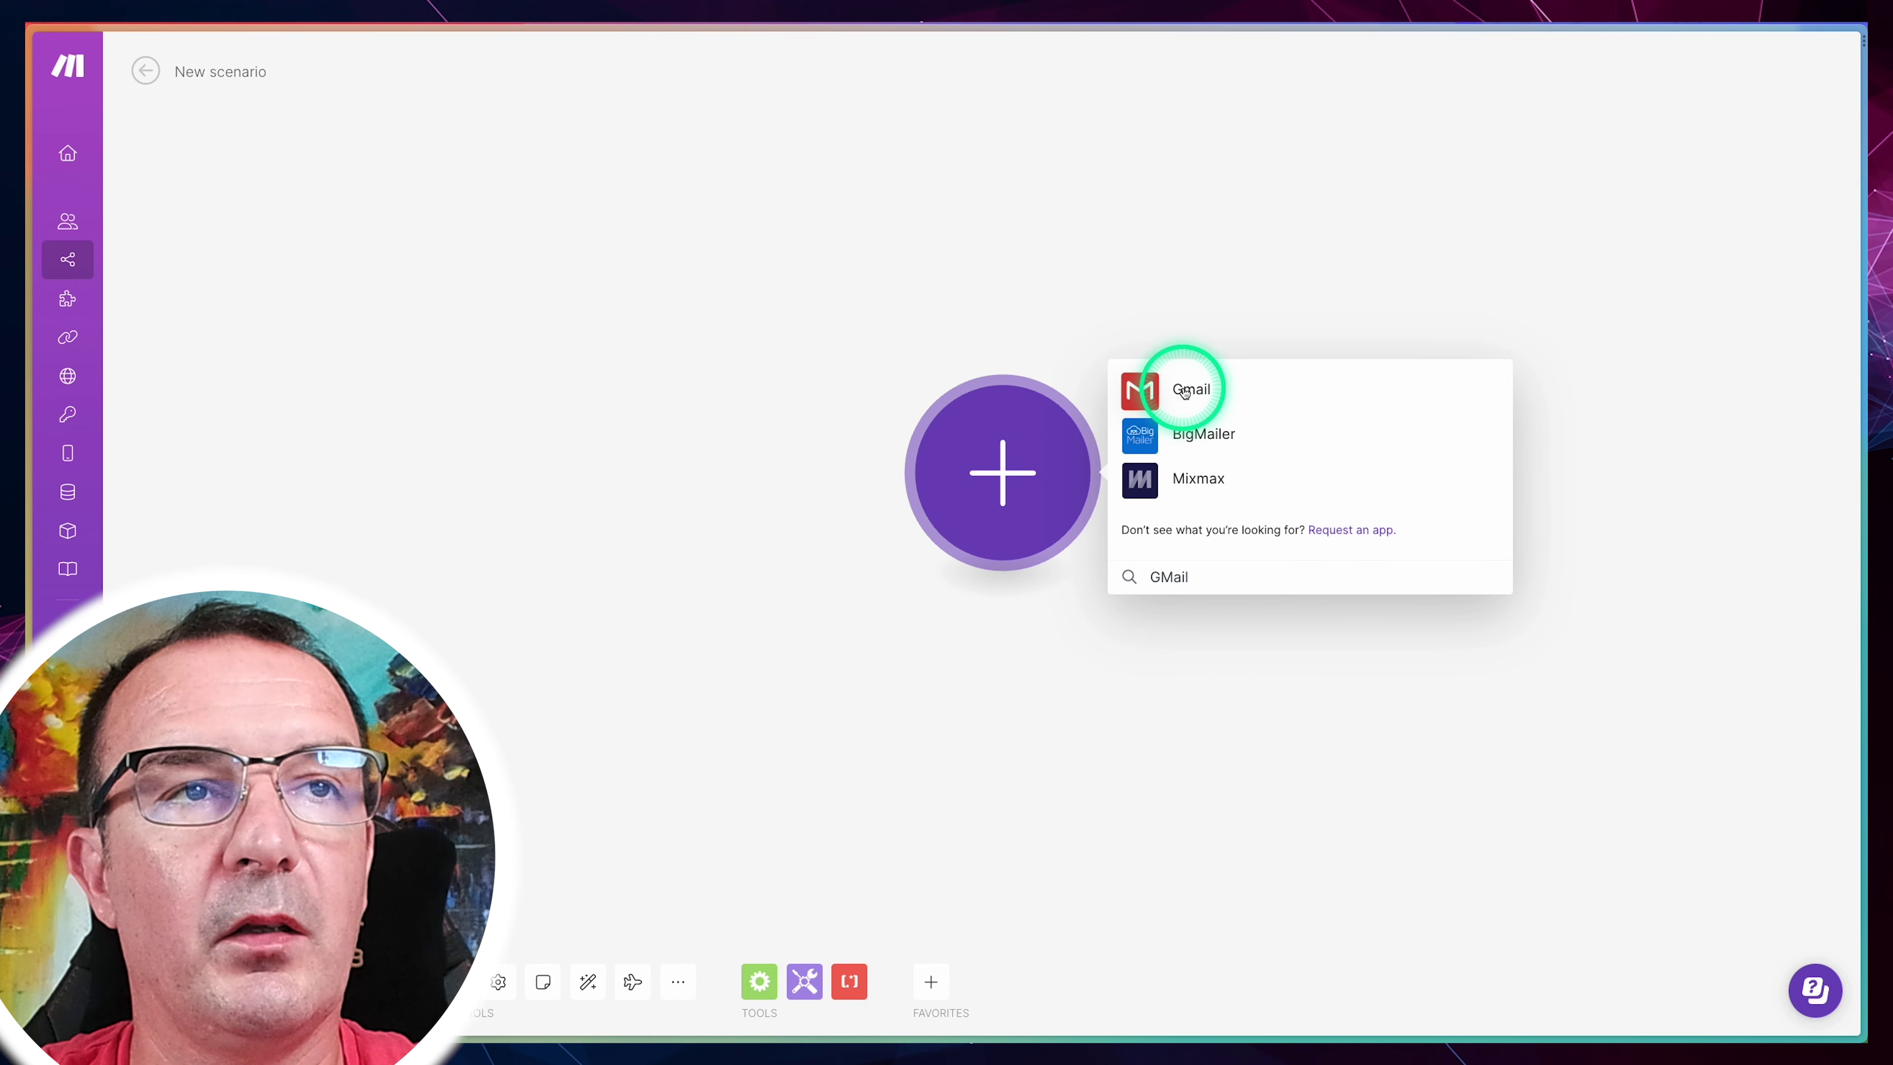
pyautogui.click(1185, 391)
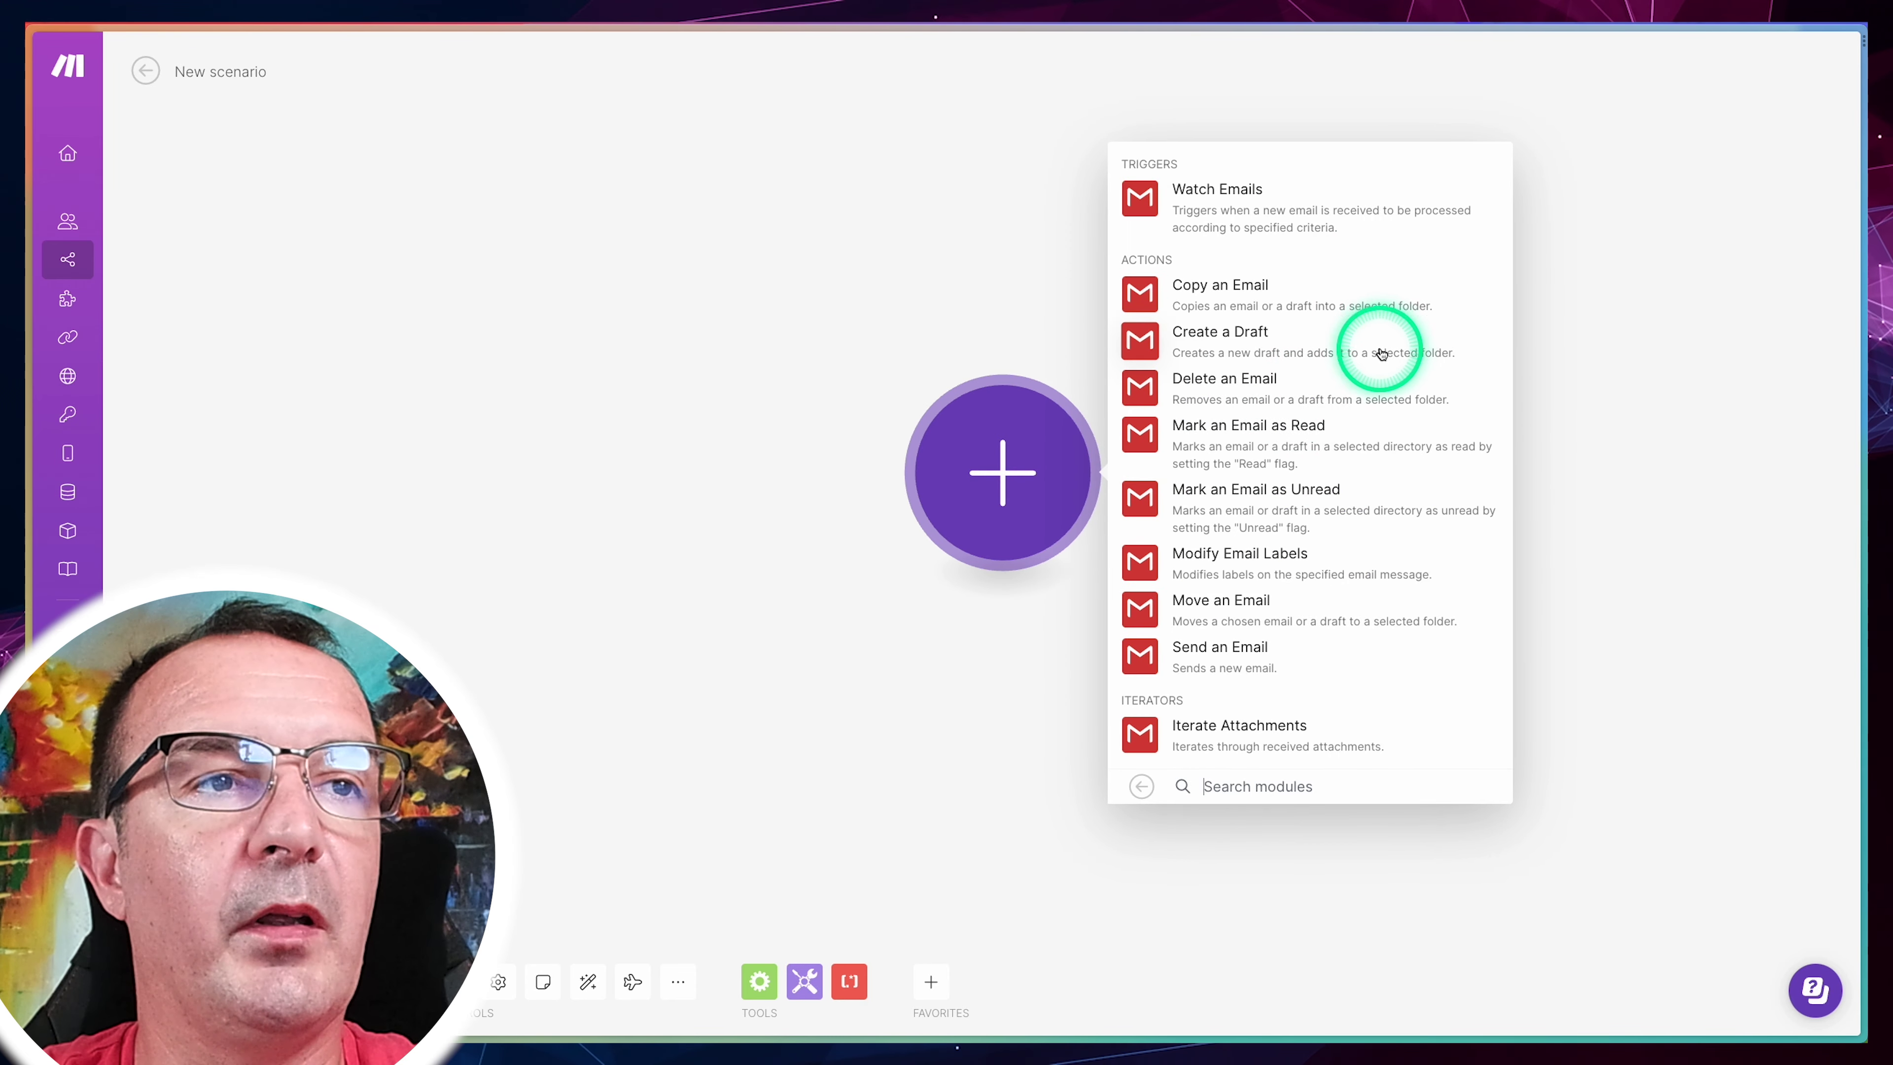
pyautogui.click(1222, 199)
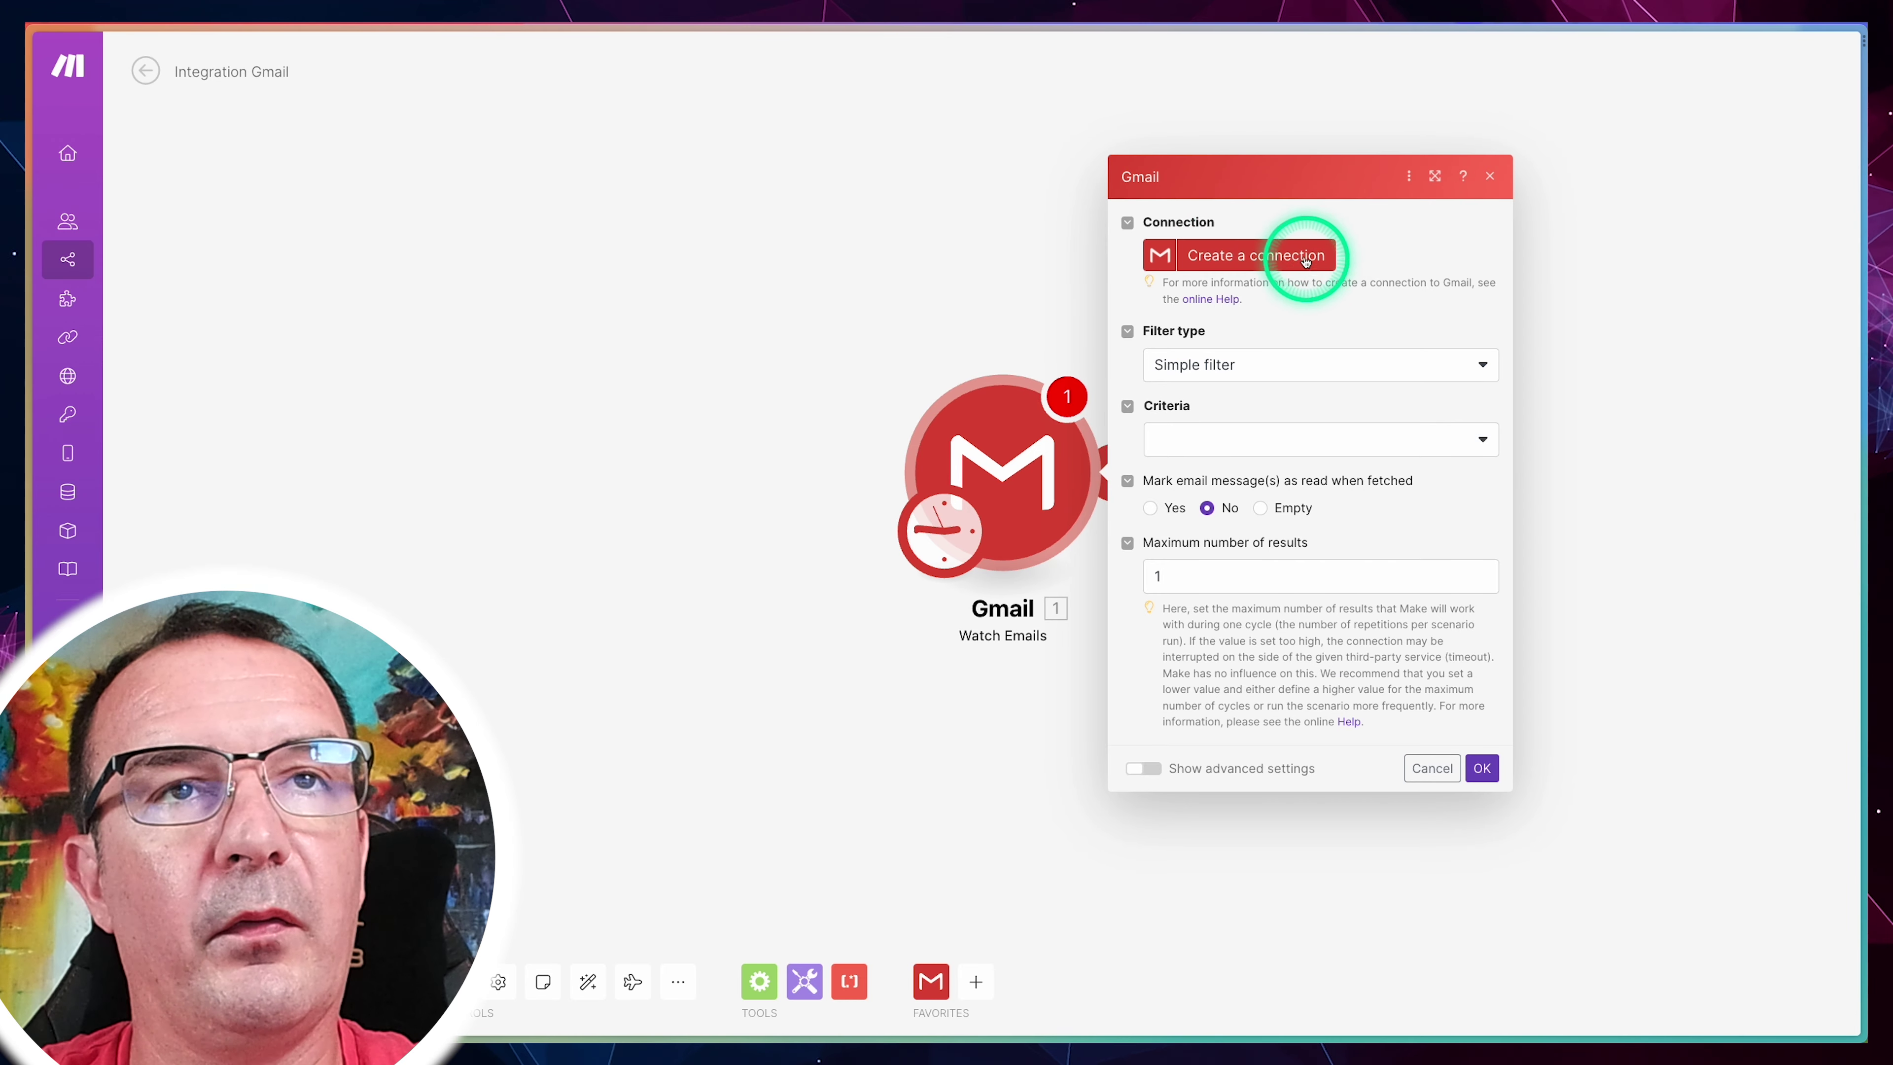
# Step: Create a connection named My Google Restricted connection for the Gmail module, using the first listed Google account, and authorize Make's access
pyautogui.click(1306, 260)
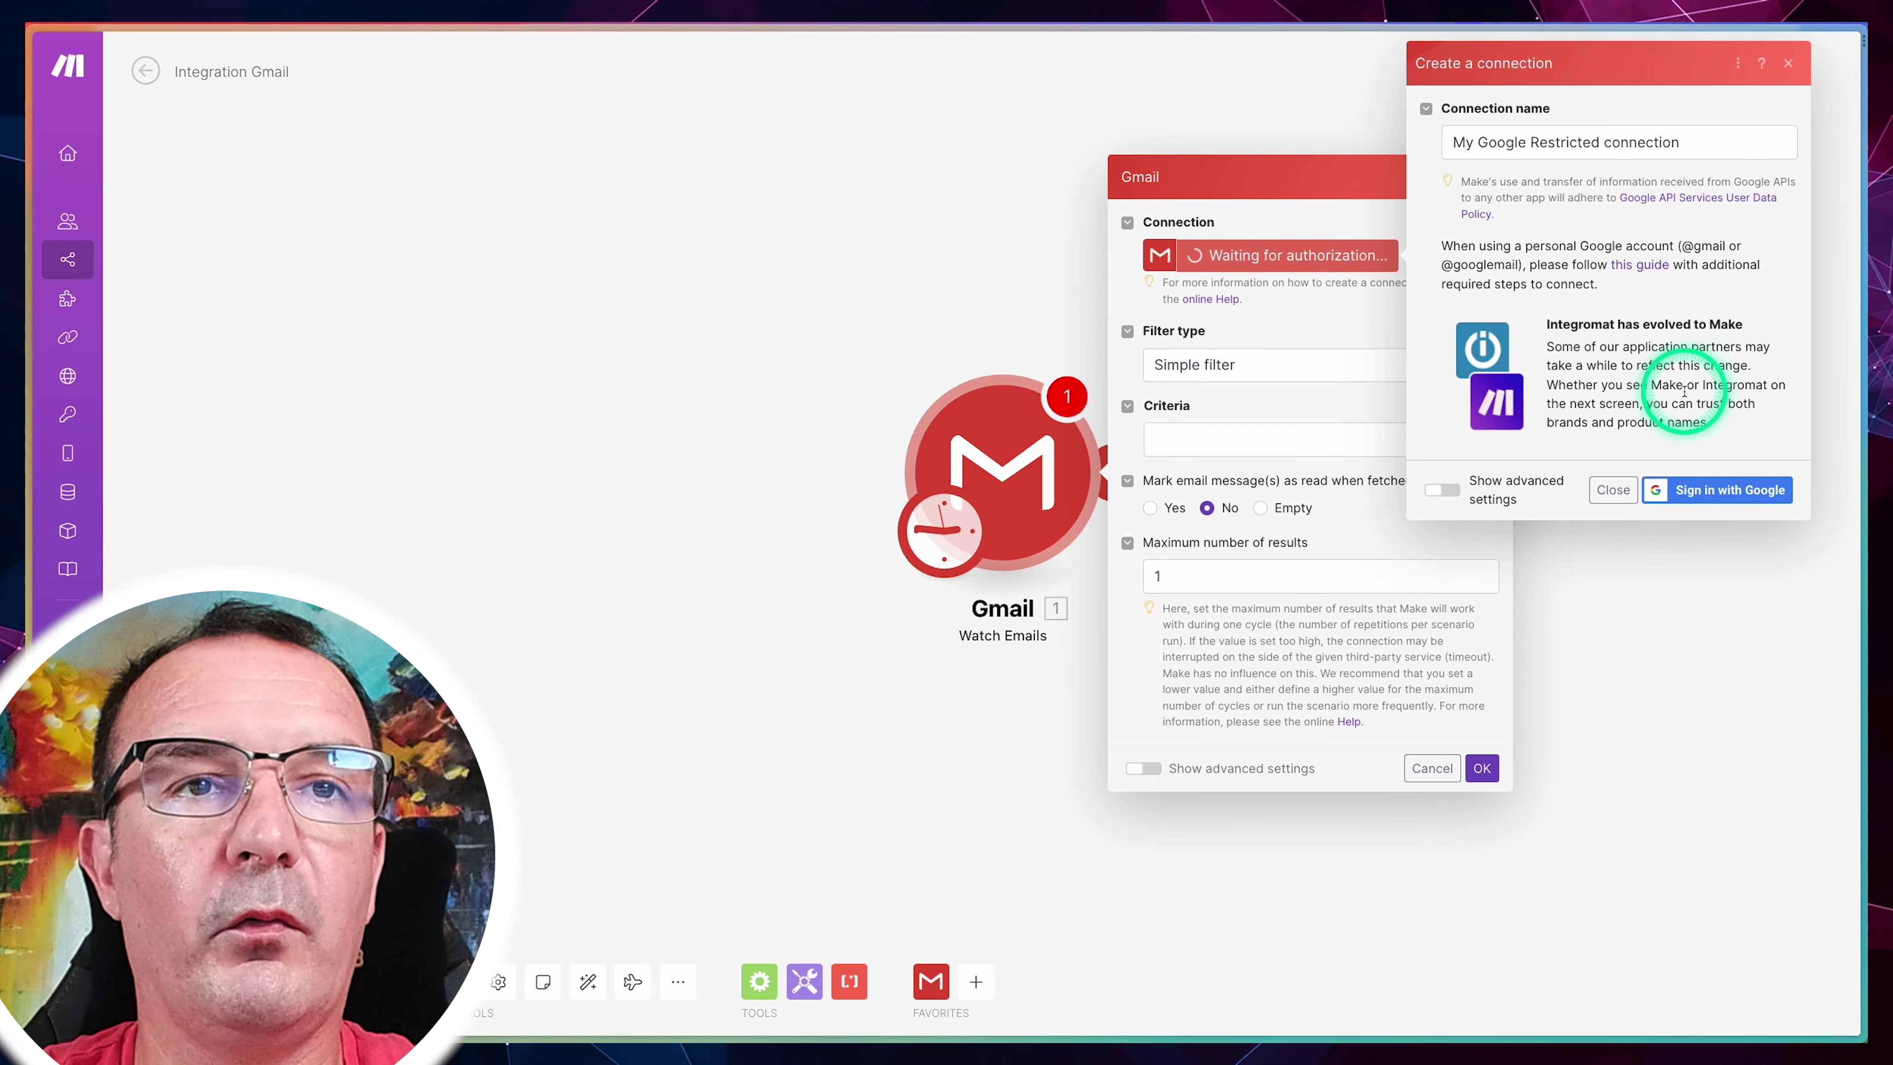
pyautogui.click(1729, 489)
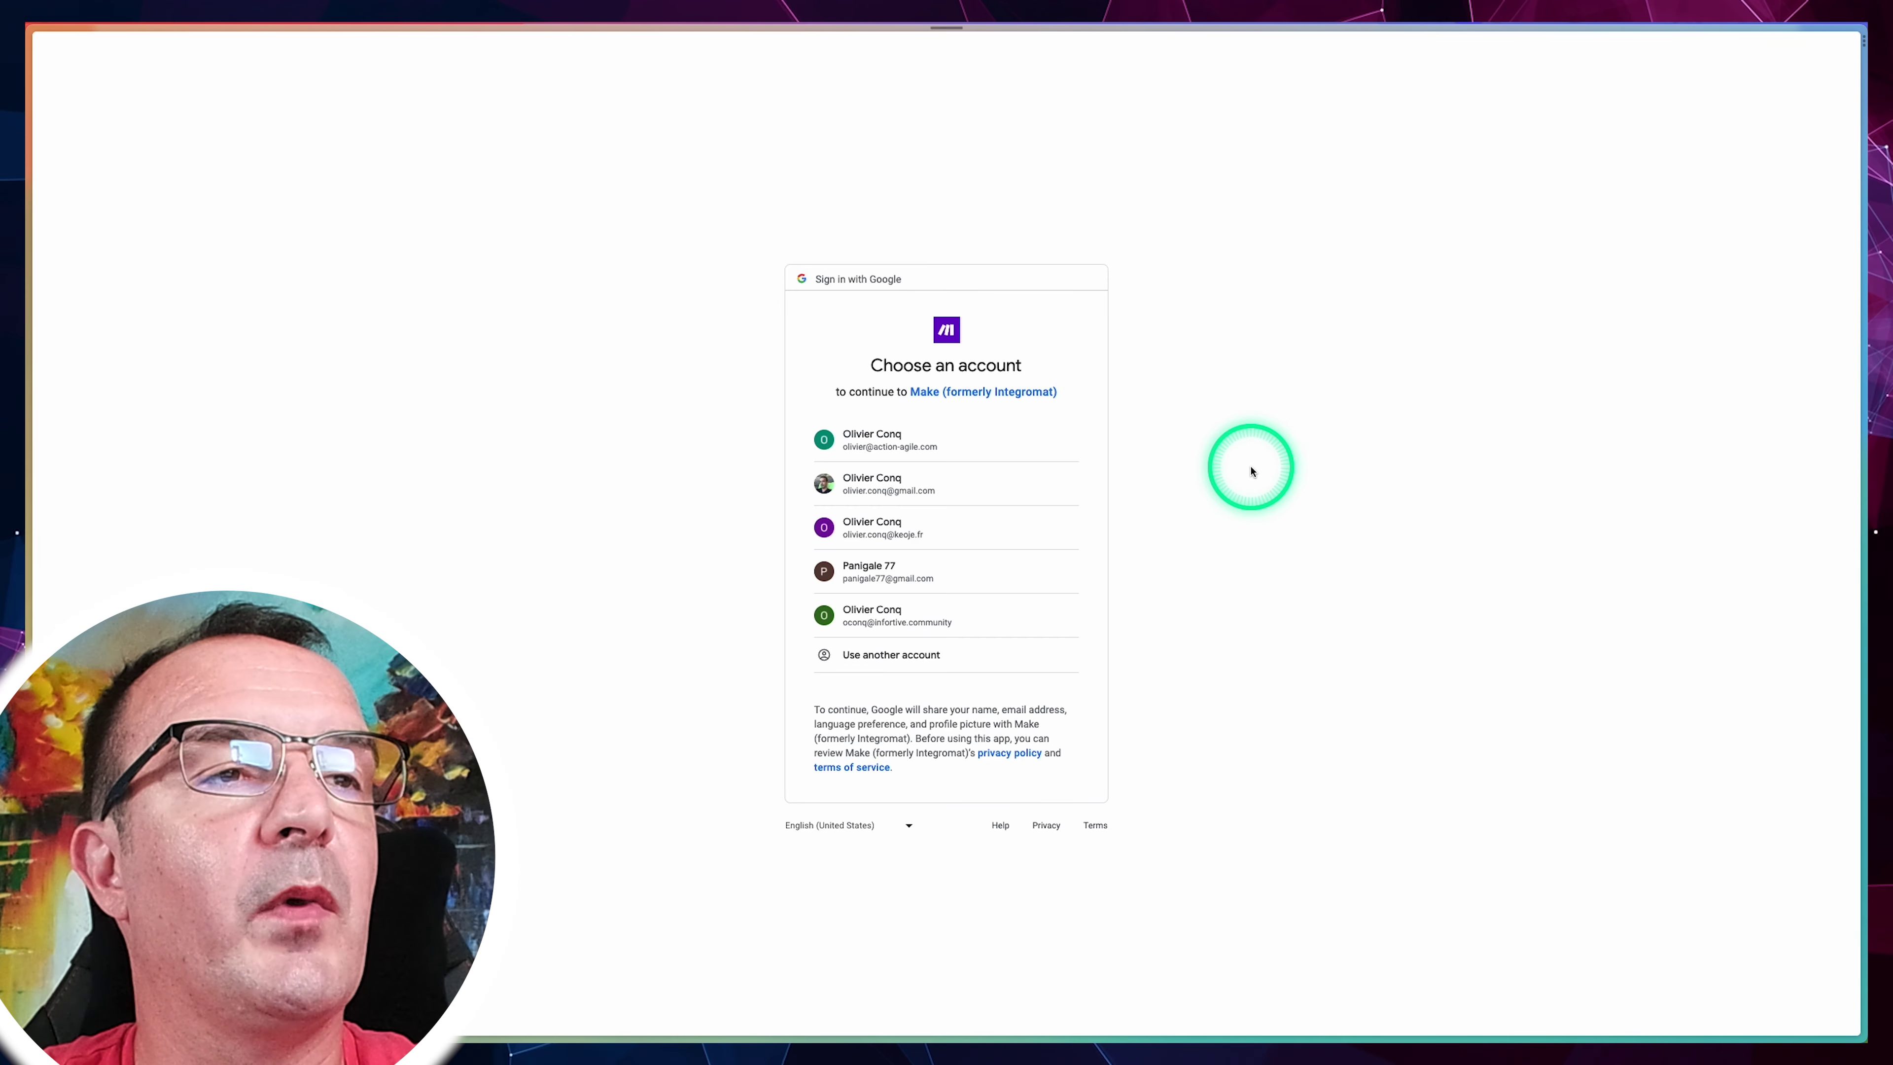
pyautogui.click(864, 447)
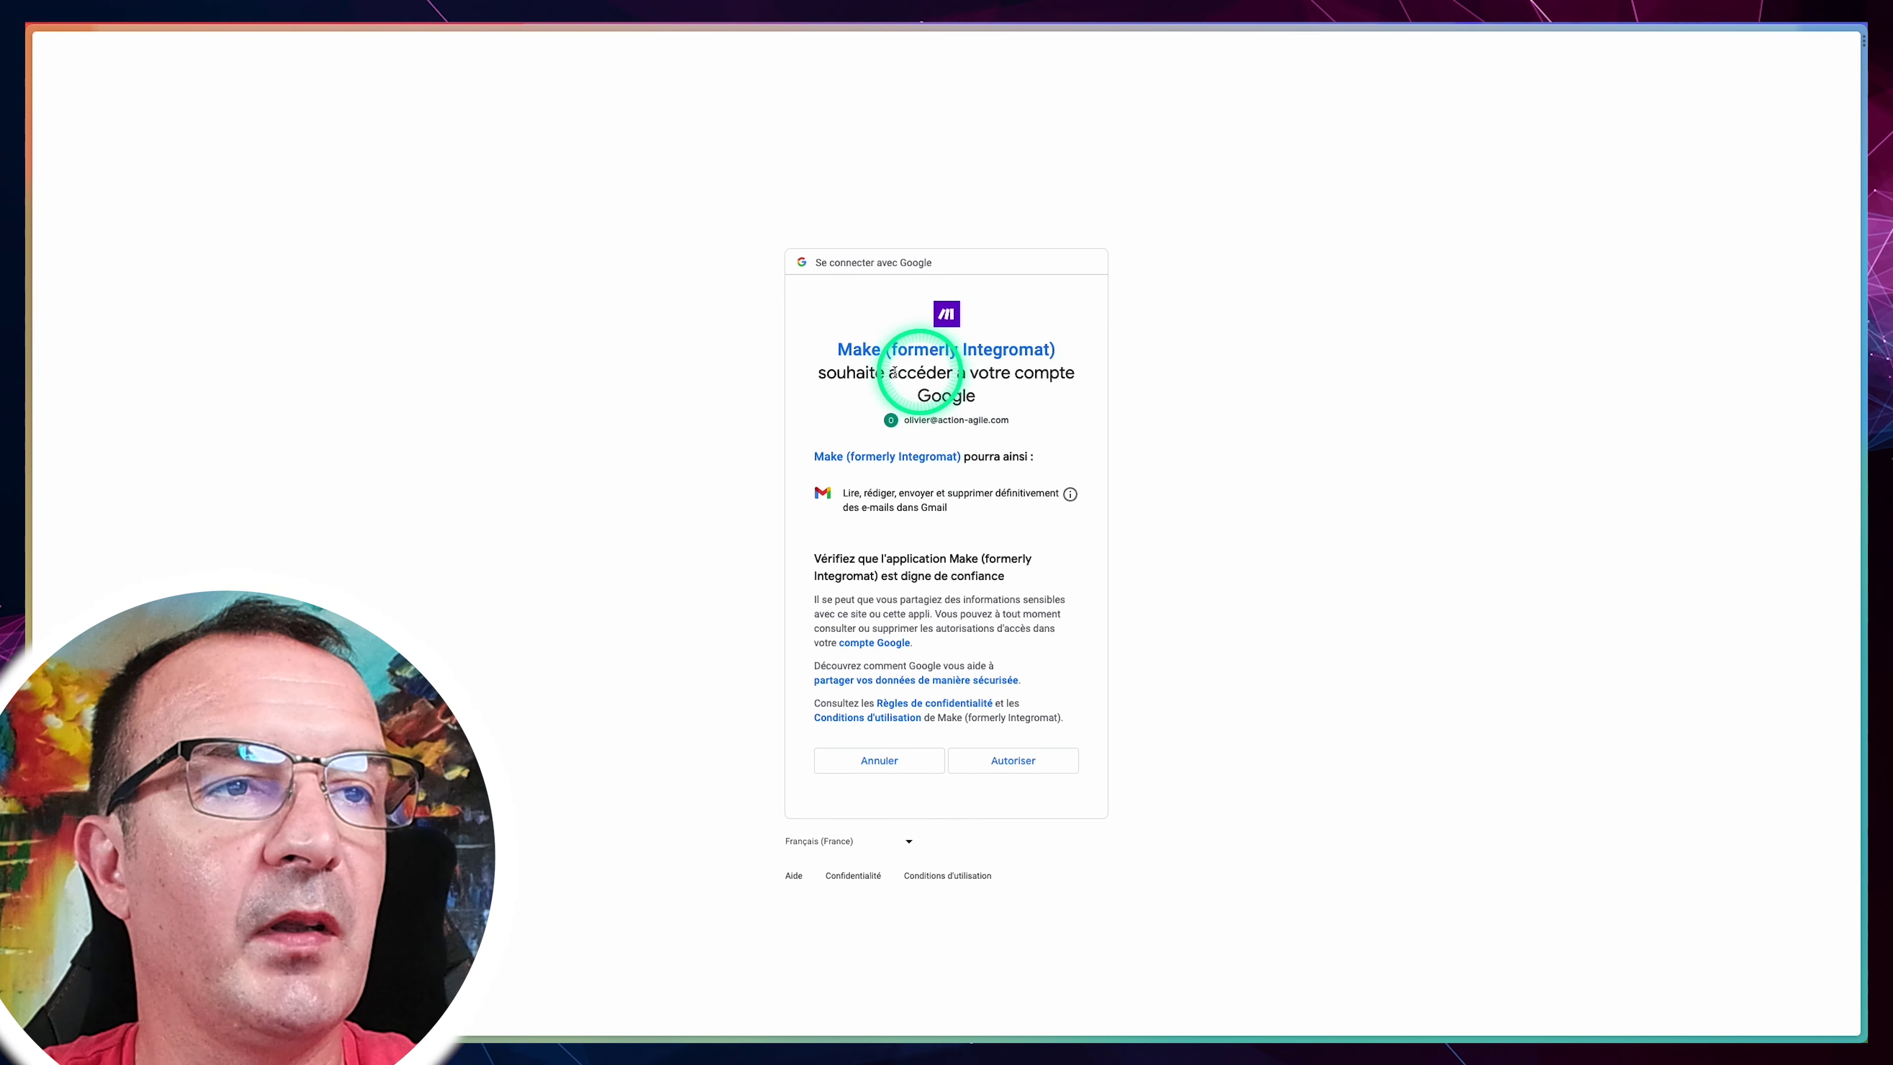
pyautogui.click(1032, 762)
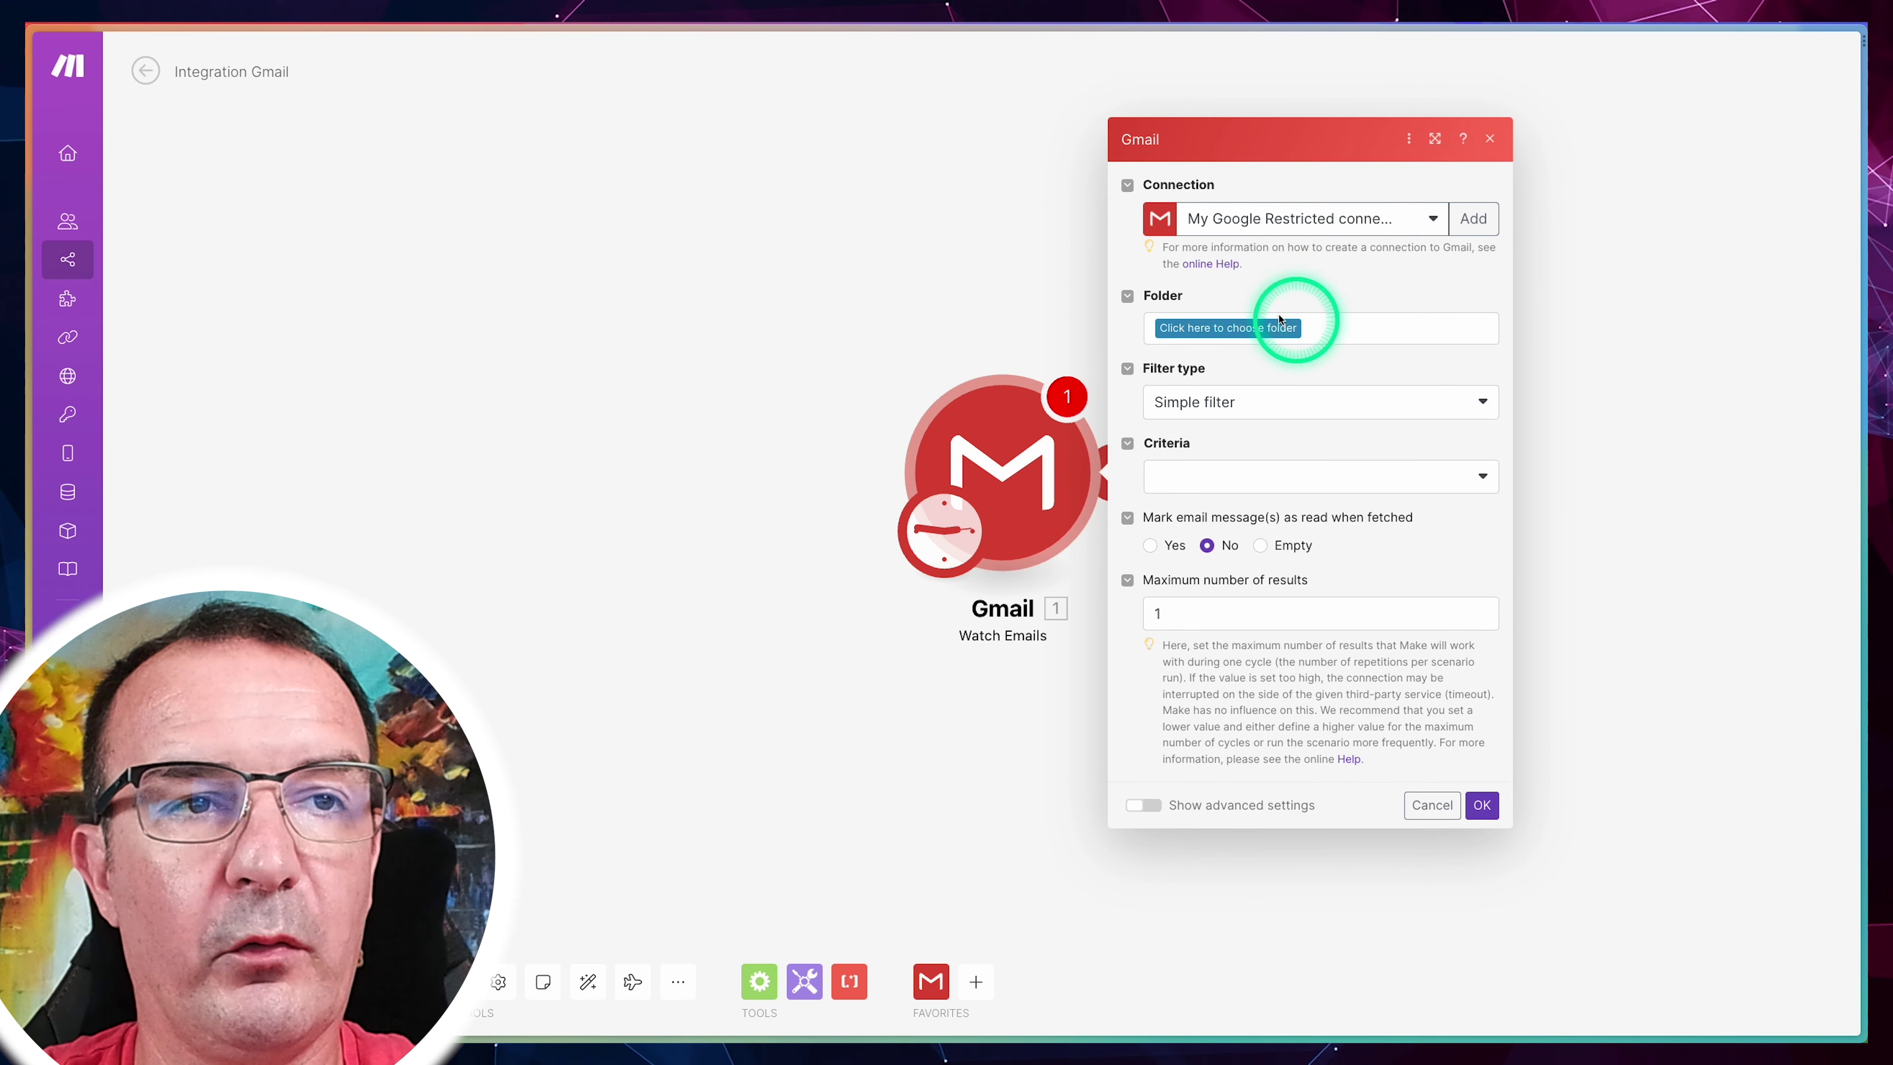
# Step: Set the Gmail module to watch the Comptabilité folder and confirm the module settings
pyautogui.click(1481, 805)
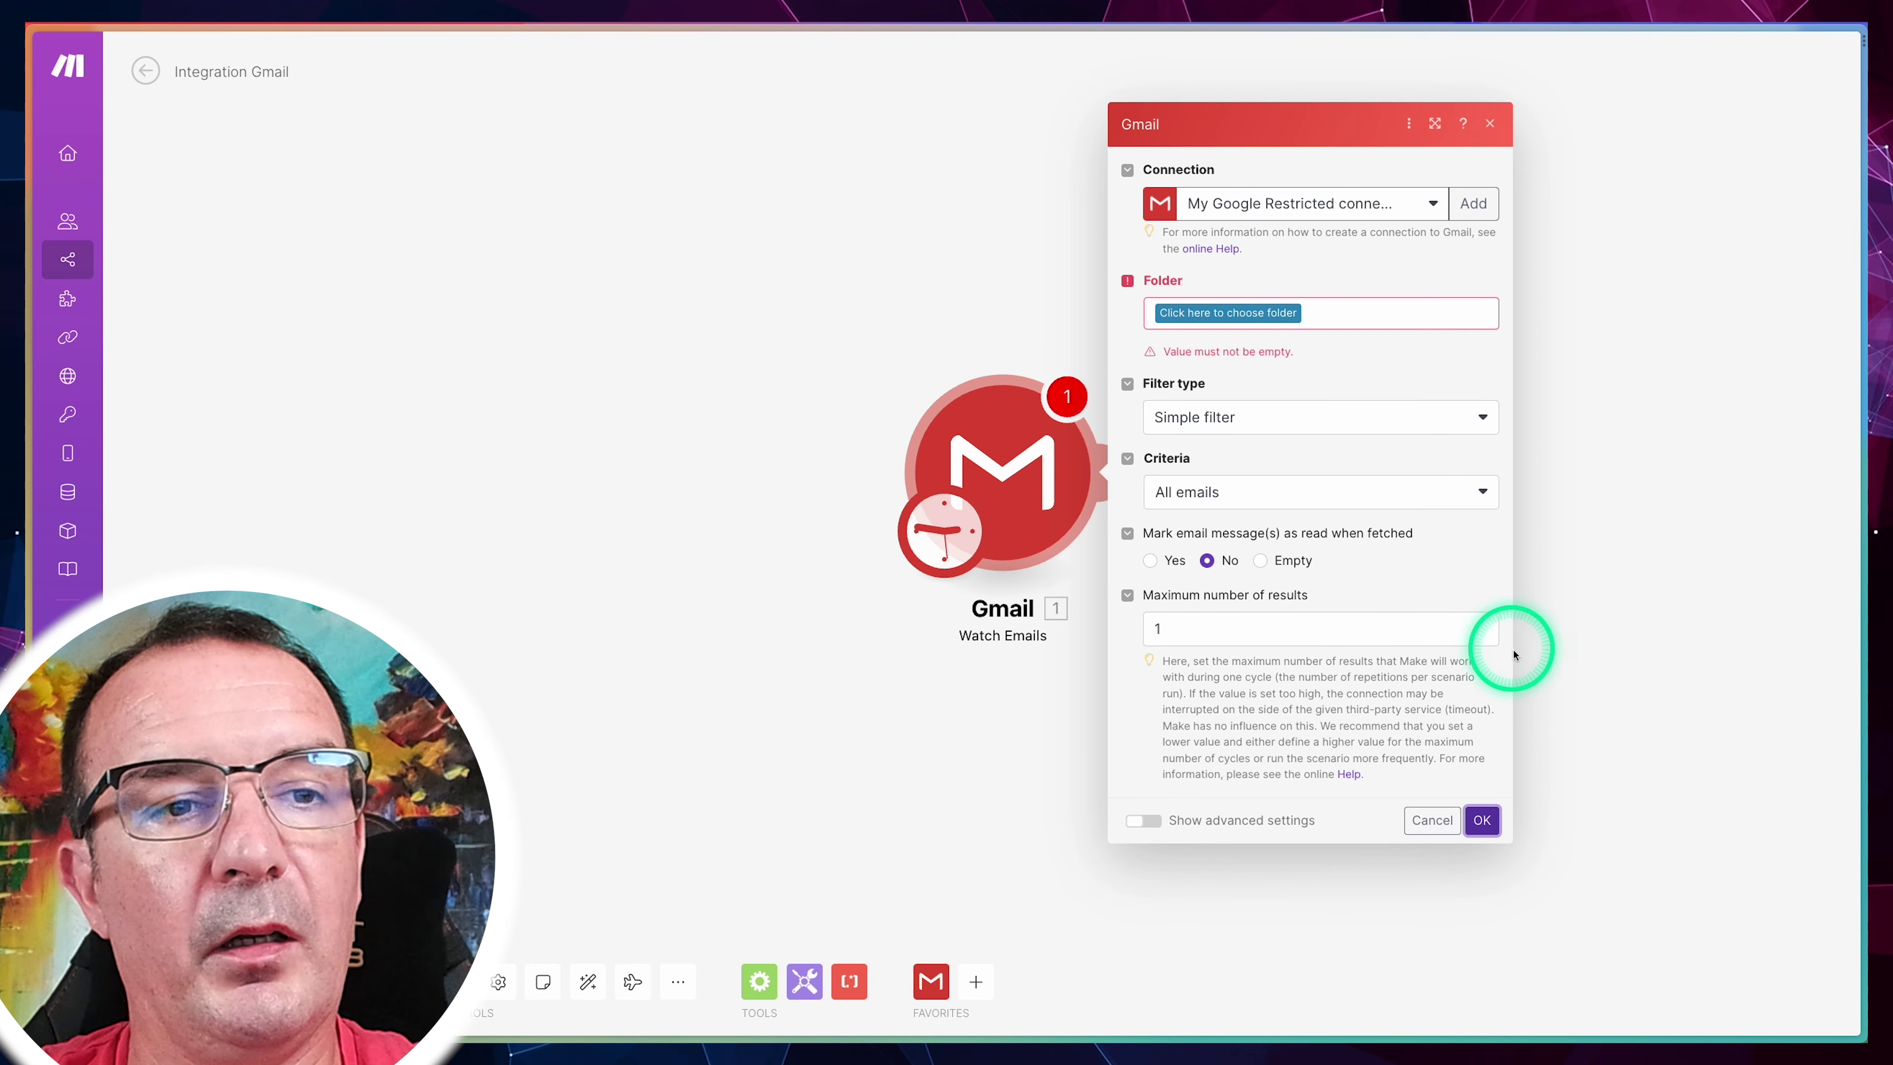
pyautogui.click(1262, 314)
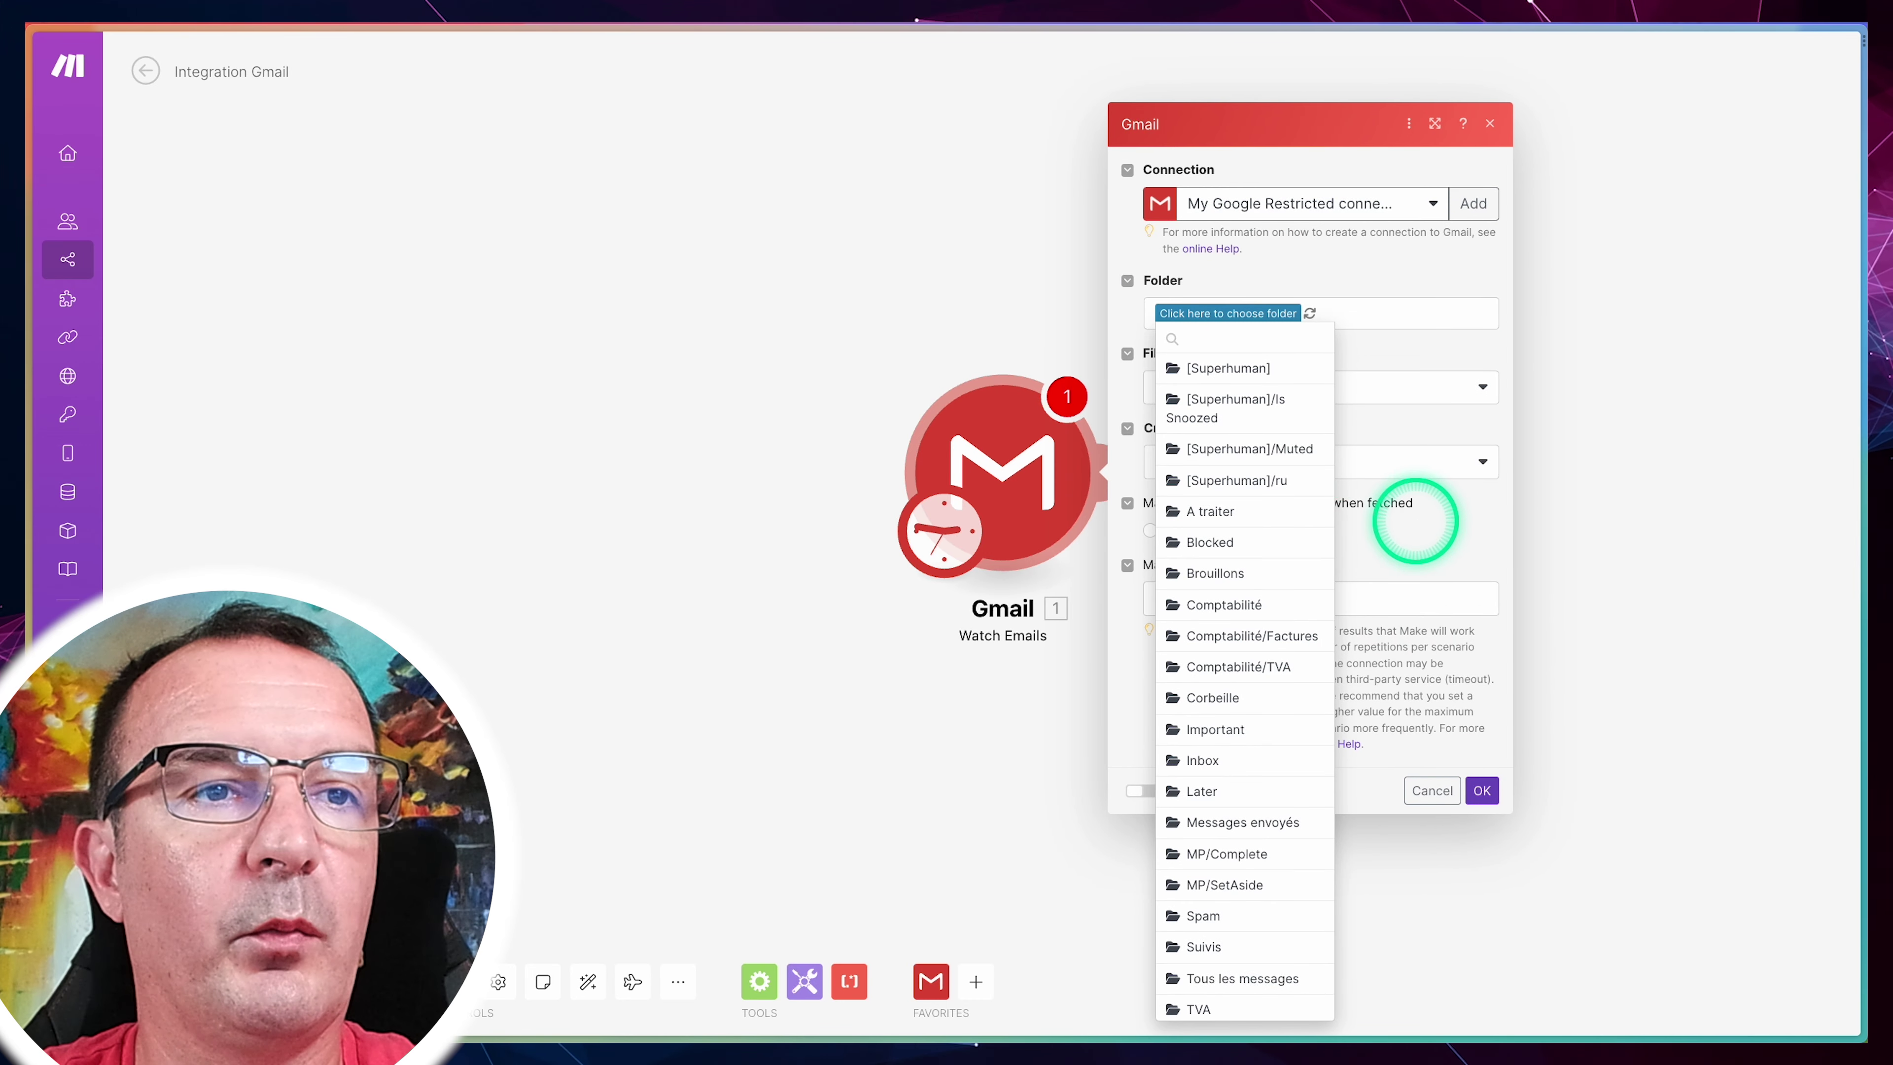
pyautogui.click(1237, 605)
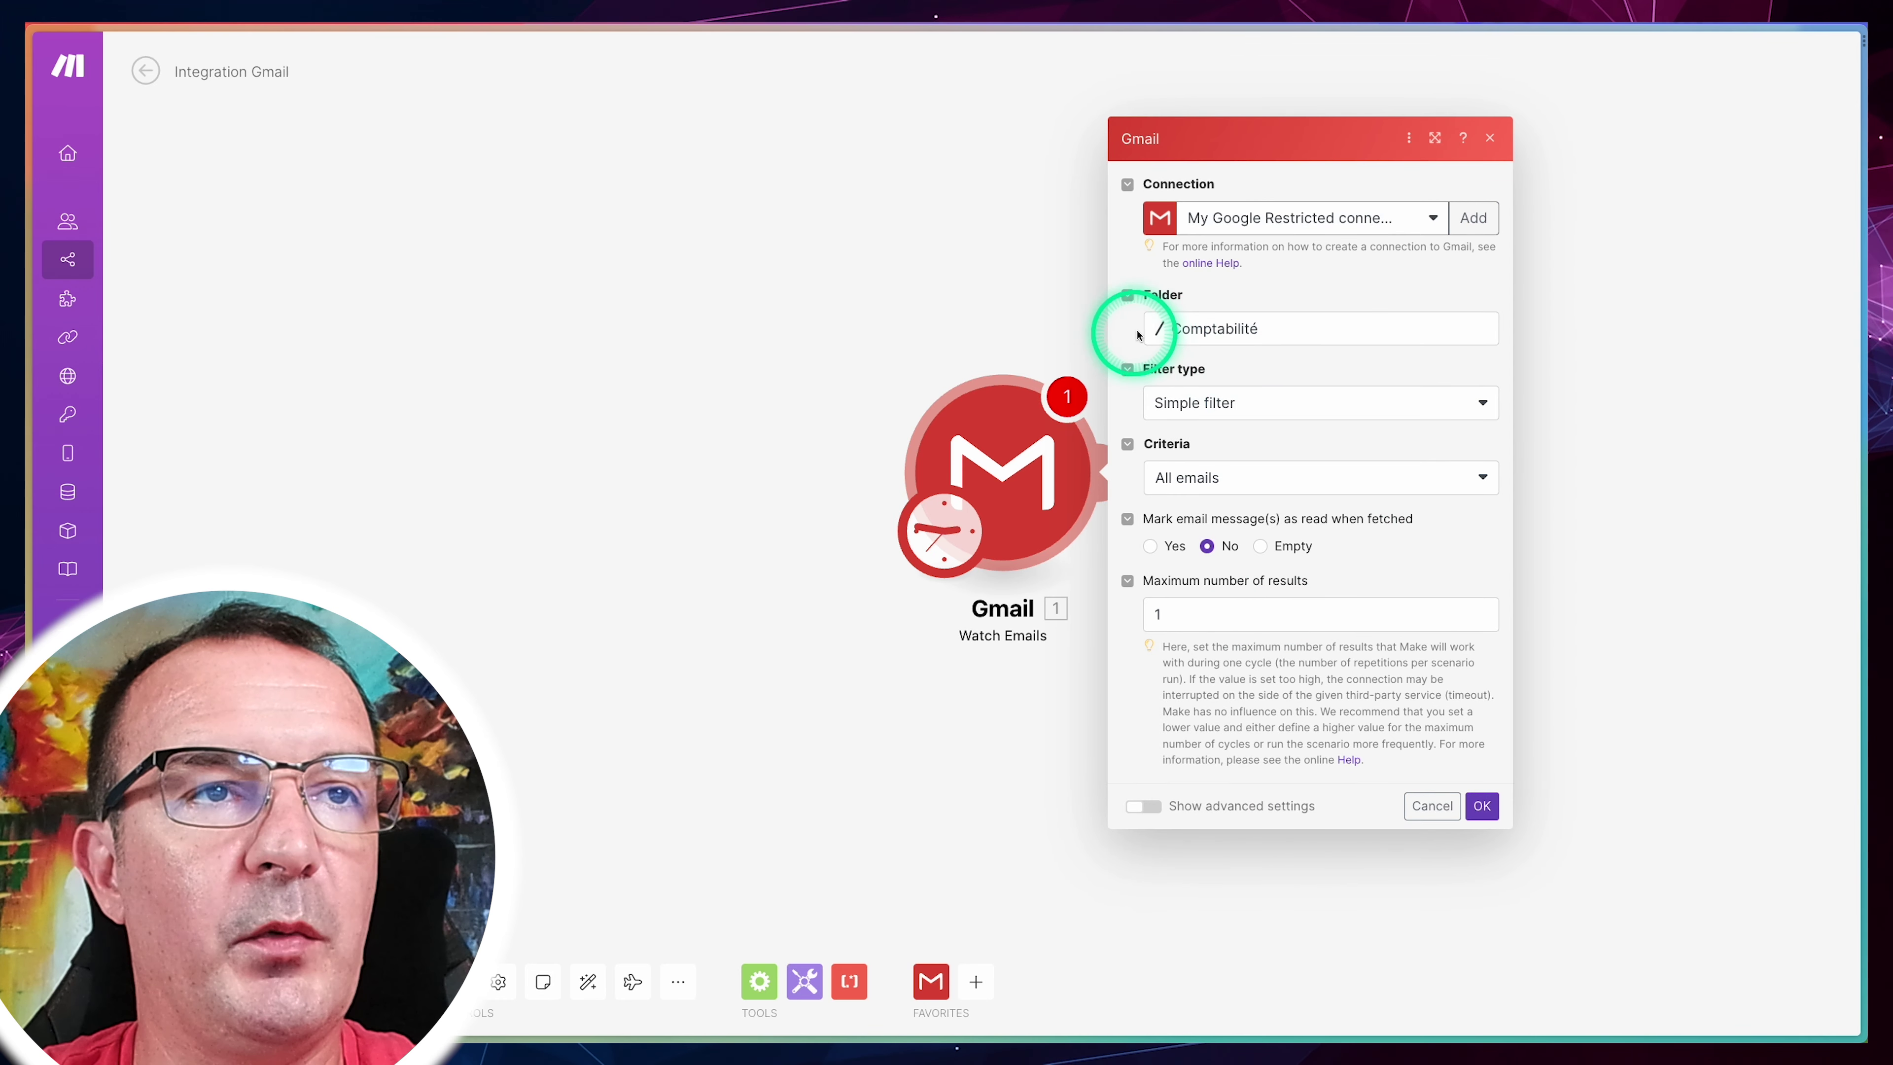
pyautogui.click(1481, 805)
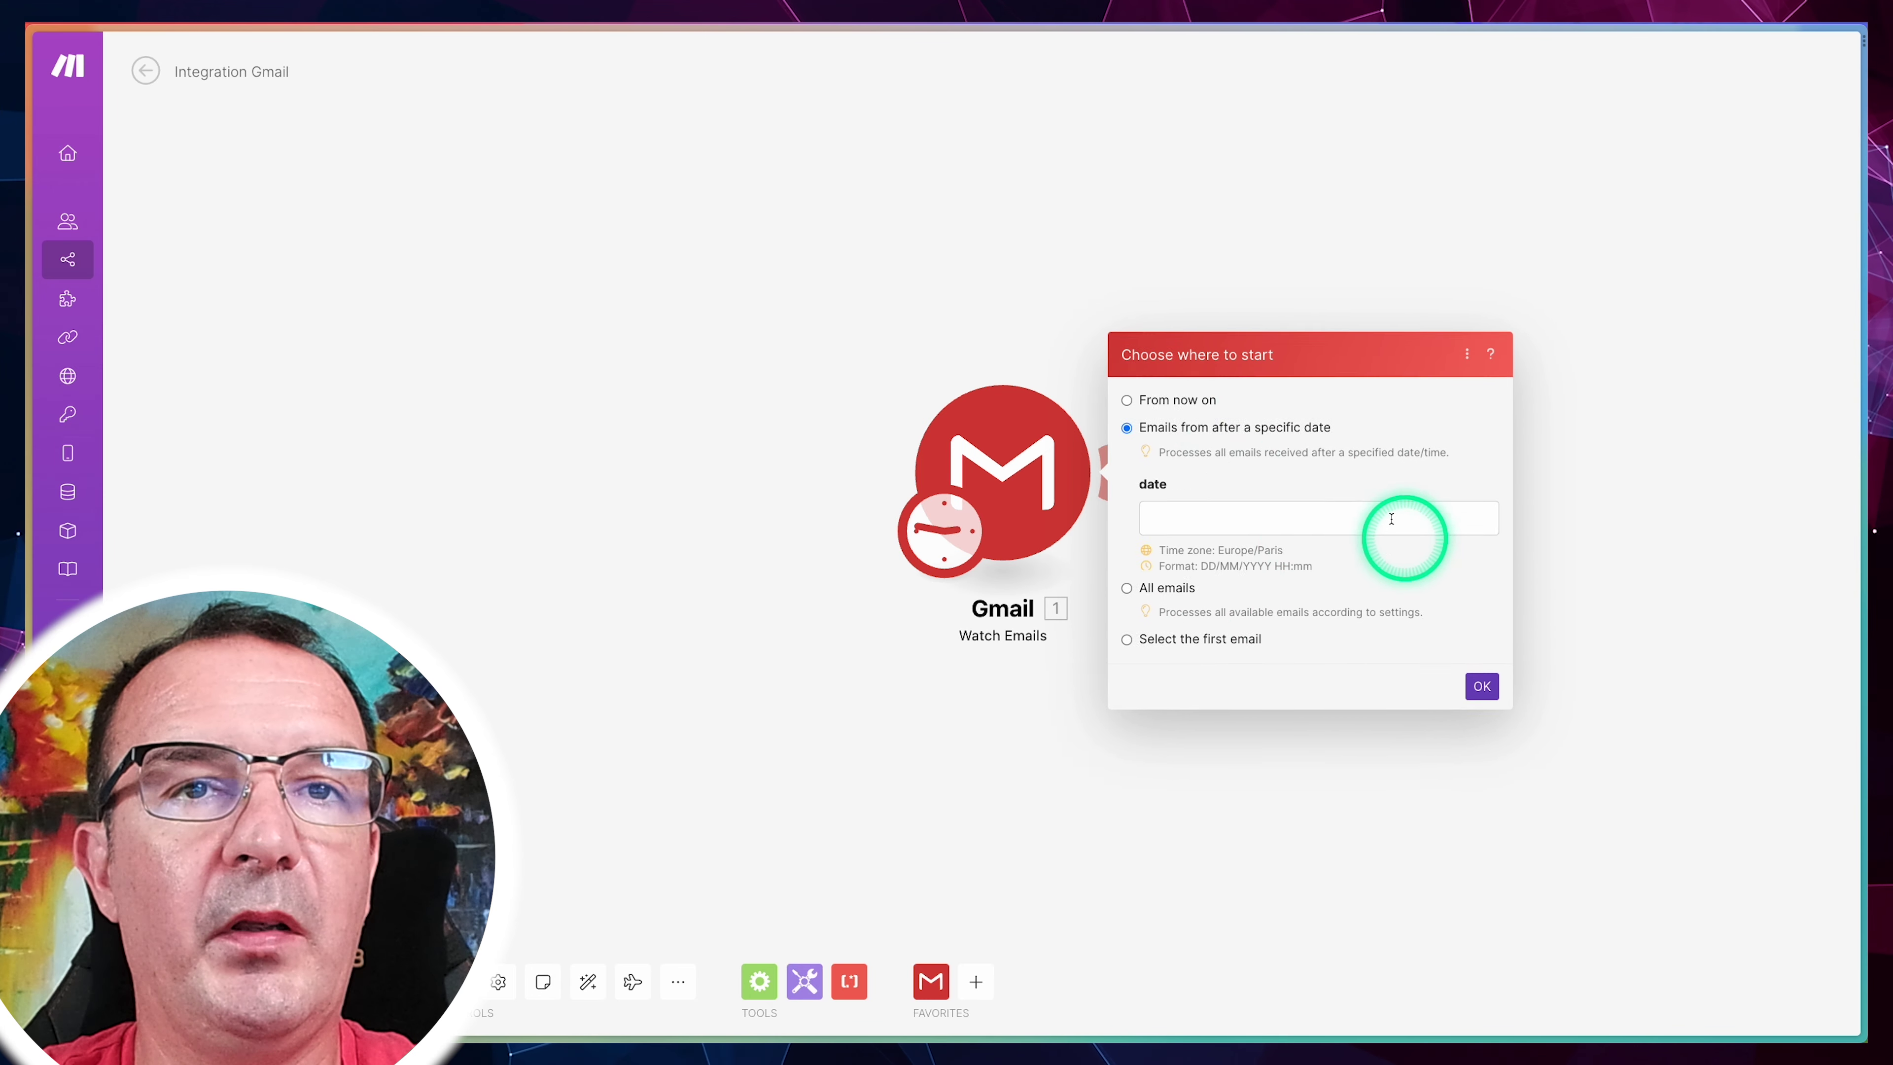
# Step: Choose where the Gmail Watch Emails trigger starts processing emails and confirm the starting point
pyautogui.click(1217, 465)
pyautogui.click(1683, 492)
pyautogui.click(1531, 490)
pyautogui.click(1259, 479)
pyautogui.click(1481, 645)
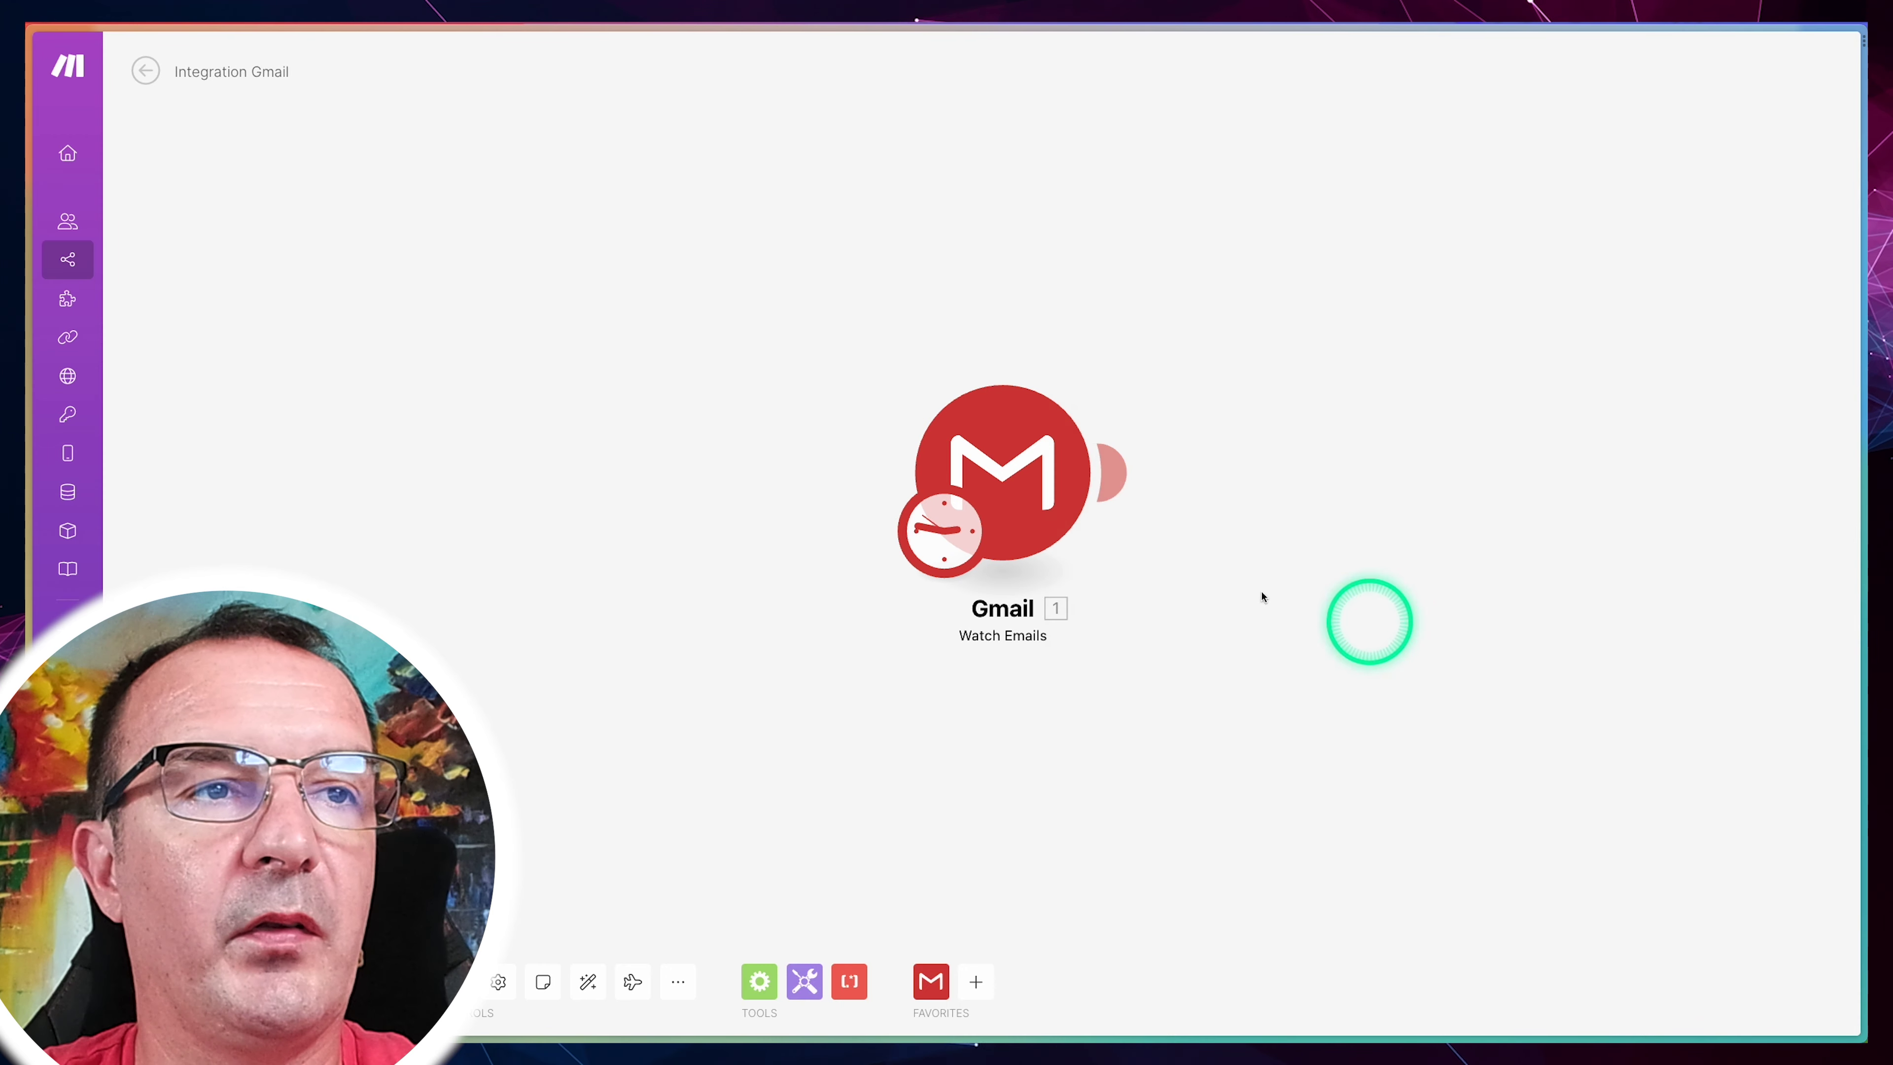
# Step: Run only the Gmail module once, inspect the output bundle of its operation, and close the details
pyautogui.rightClick(1019, 494)
pyautogui.click(1107, 527)
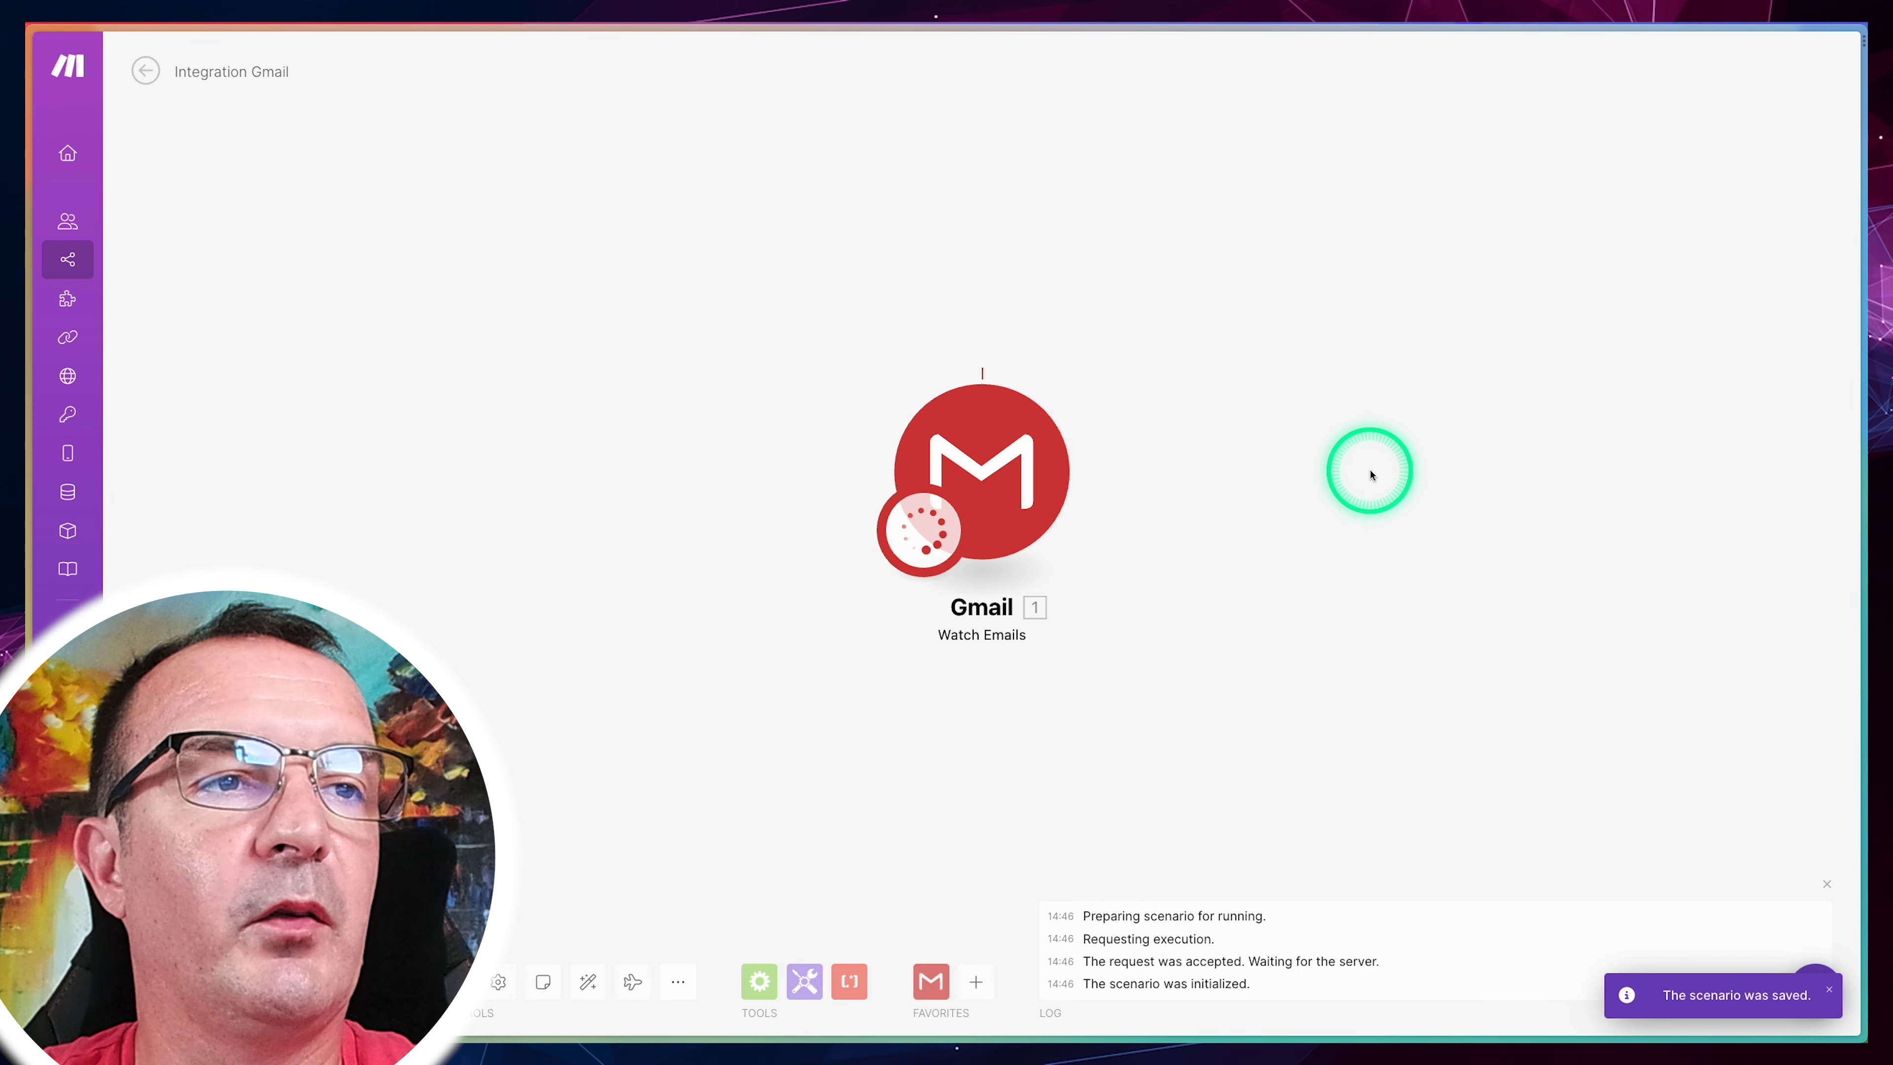
pyautogui.click(1143, 392)
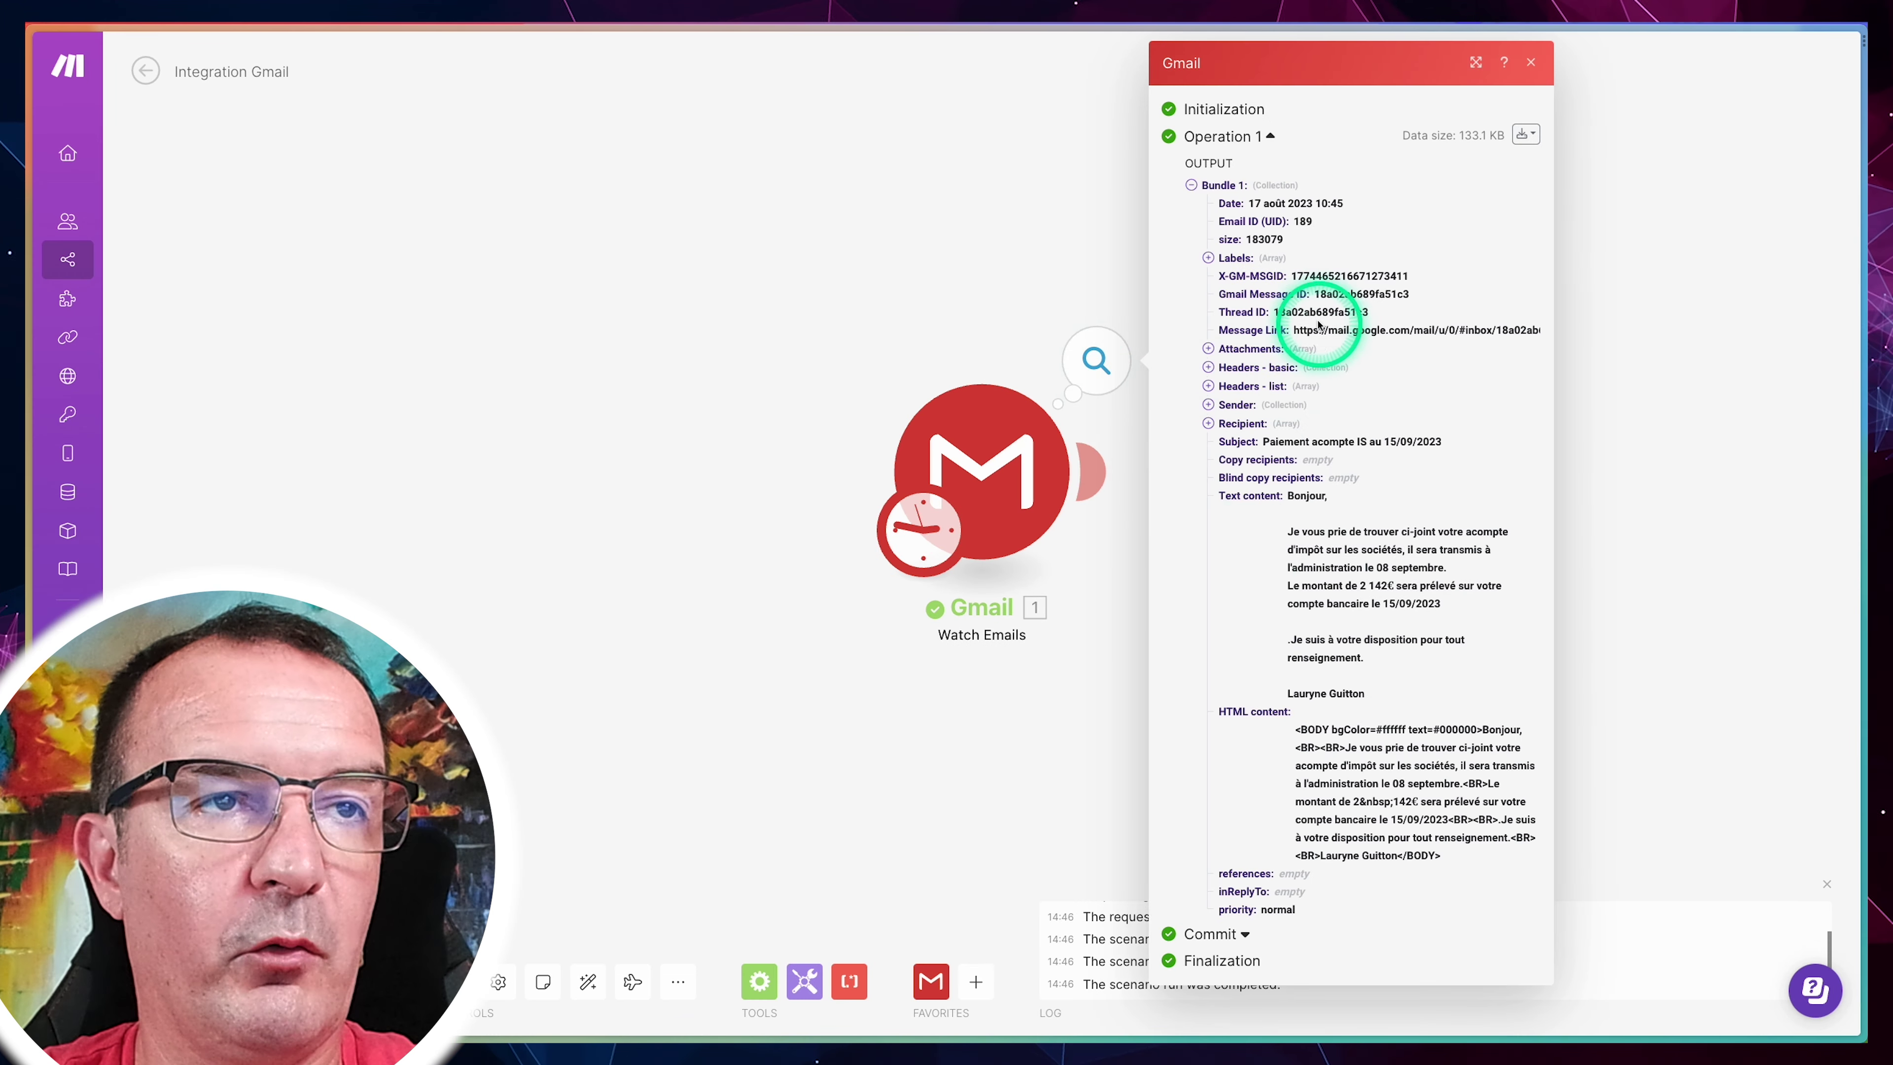
pyautogui.click(1733, 516)
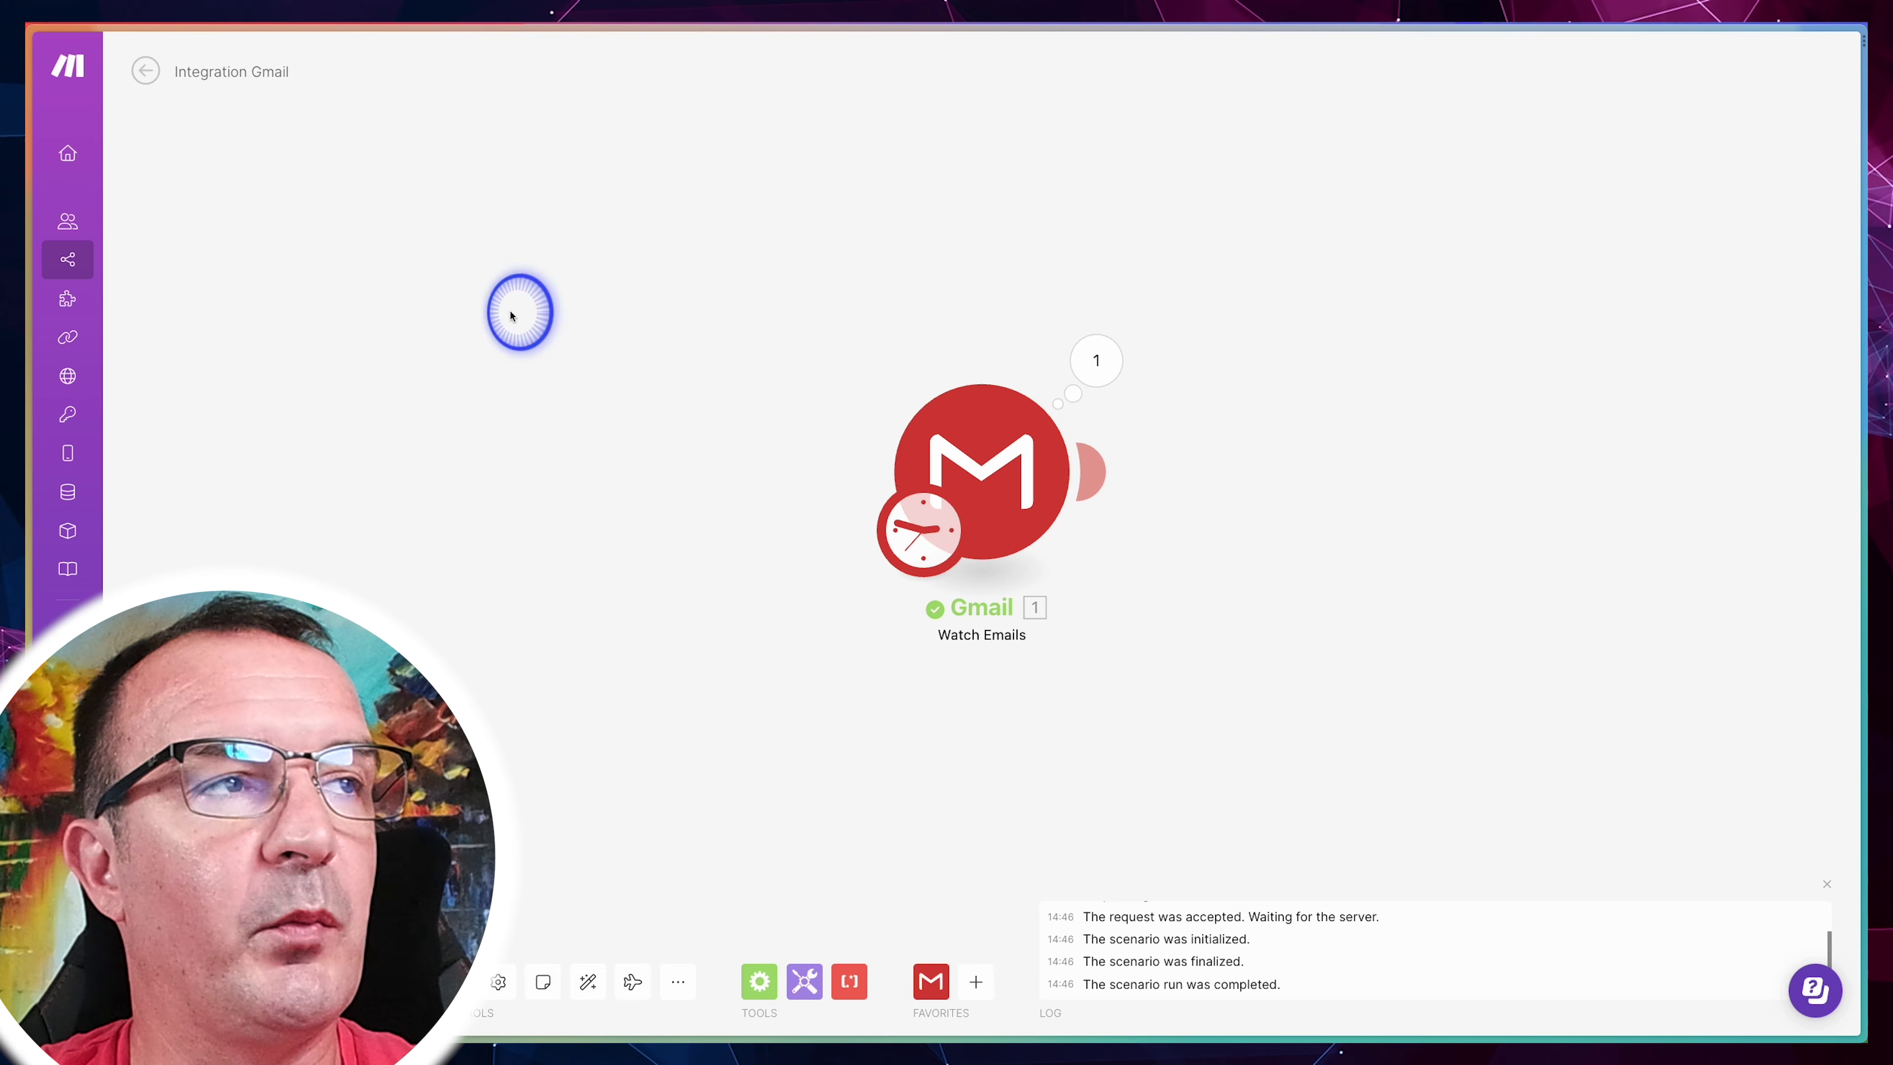
# Step: Leave the Gmail scenario and create another new scenario with the Todoist New Event trigger as its first module
pyautogui.click(145, 71)
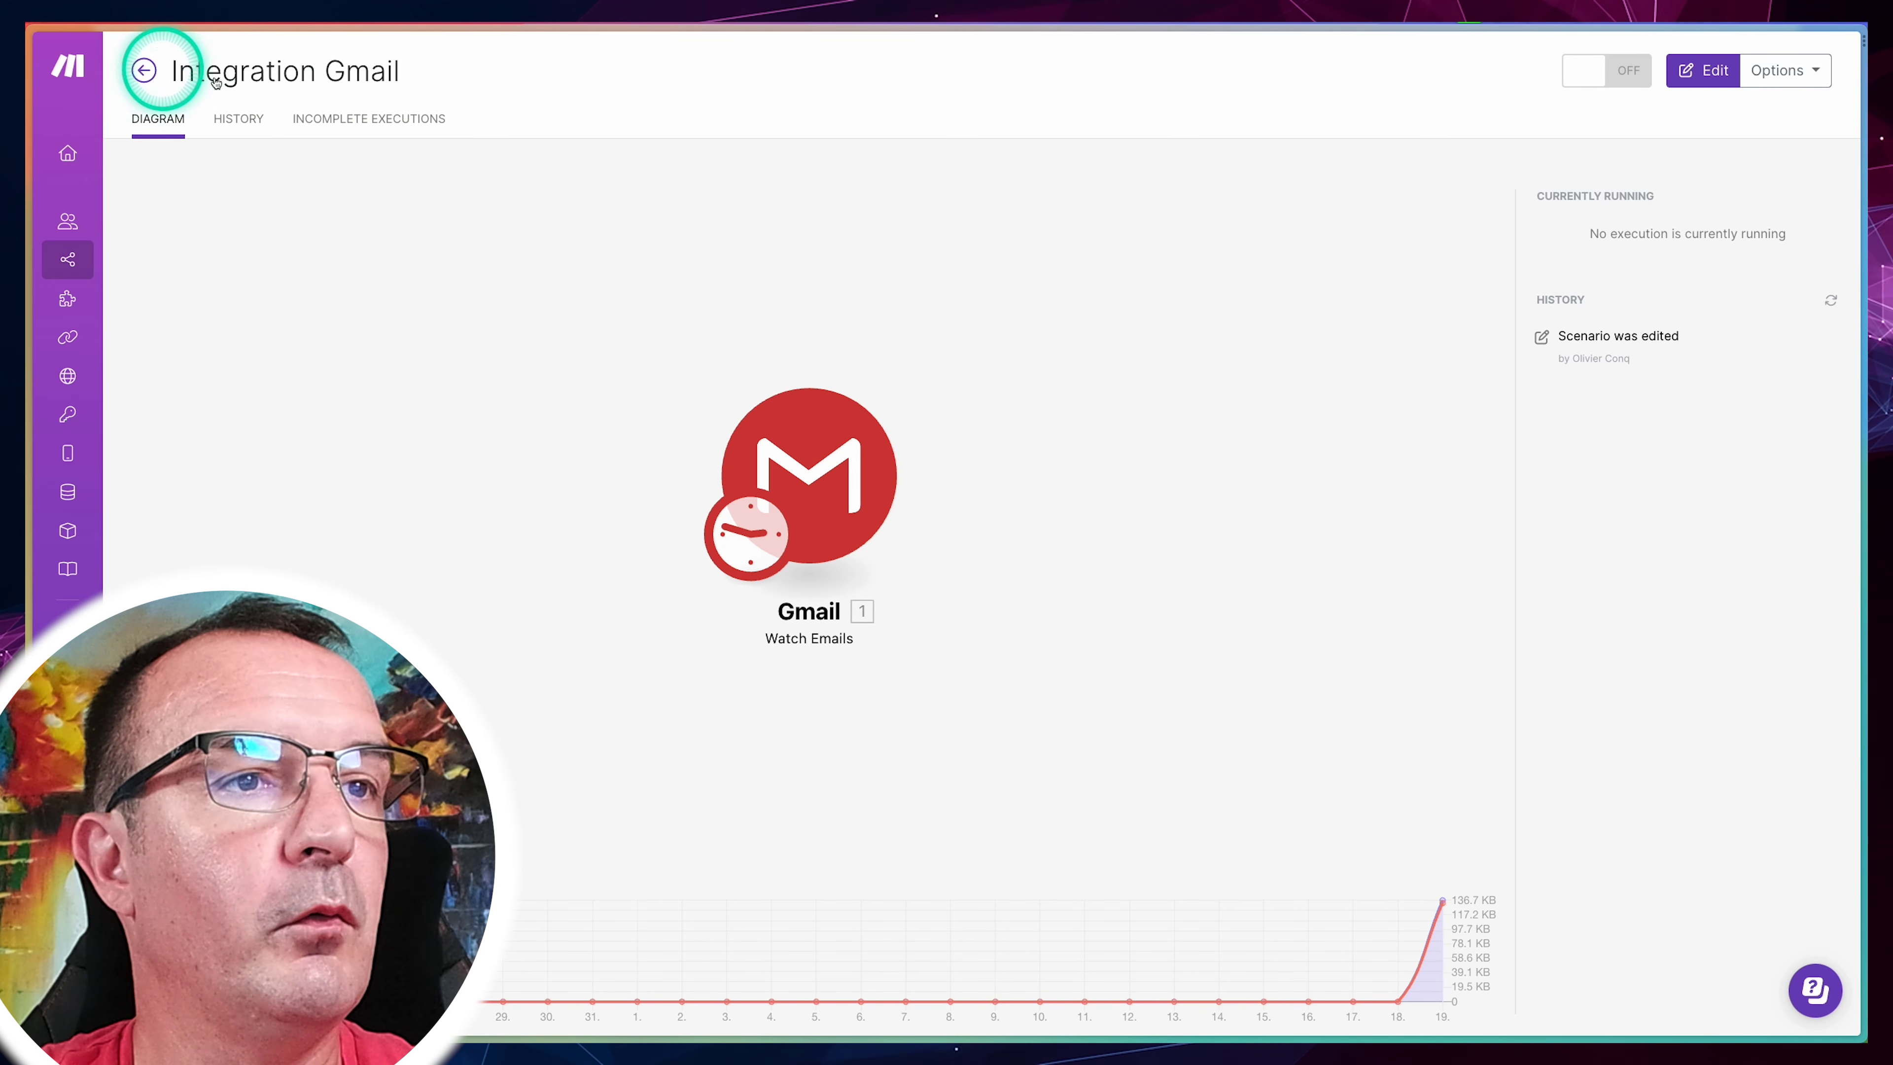
pyautogui.click(149, 72)
pyautogui.click(1773, 73)
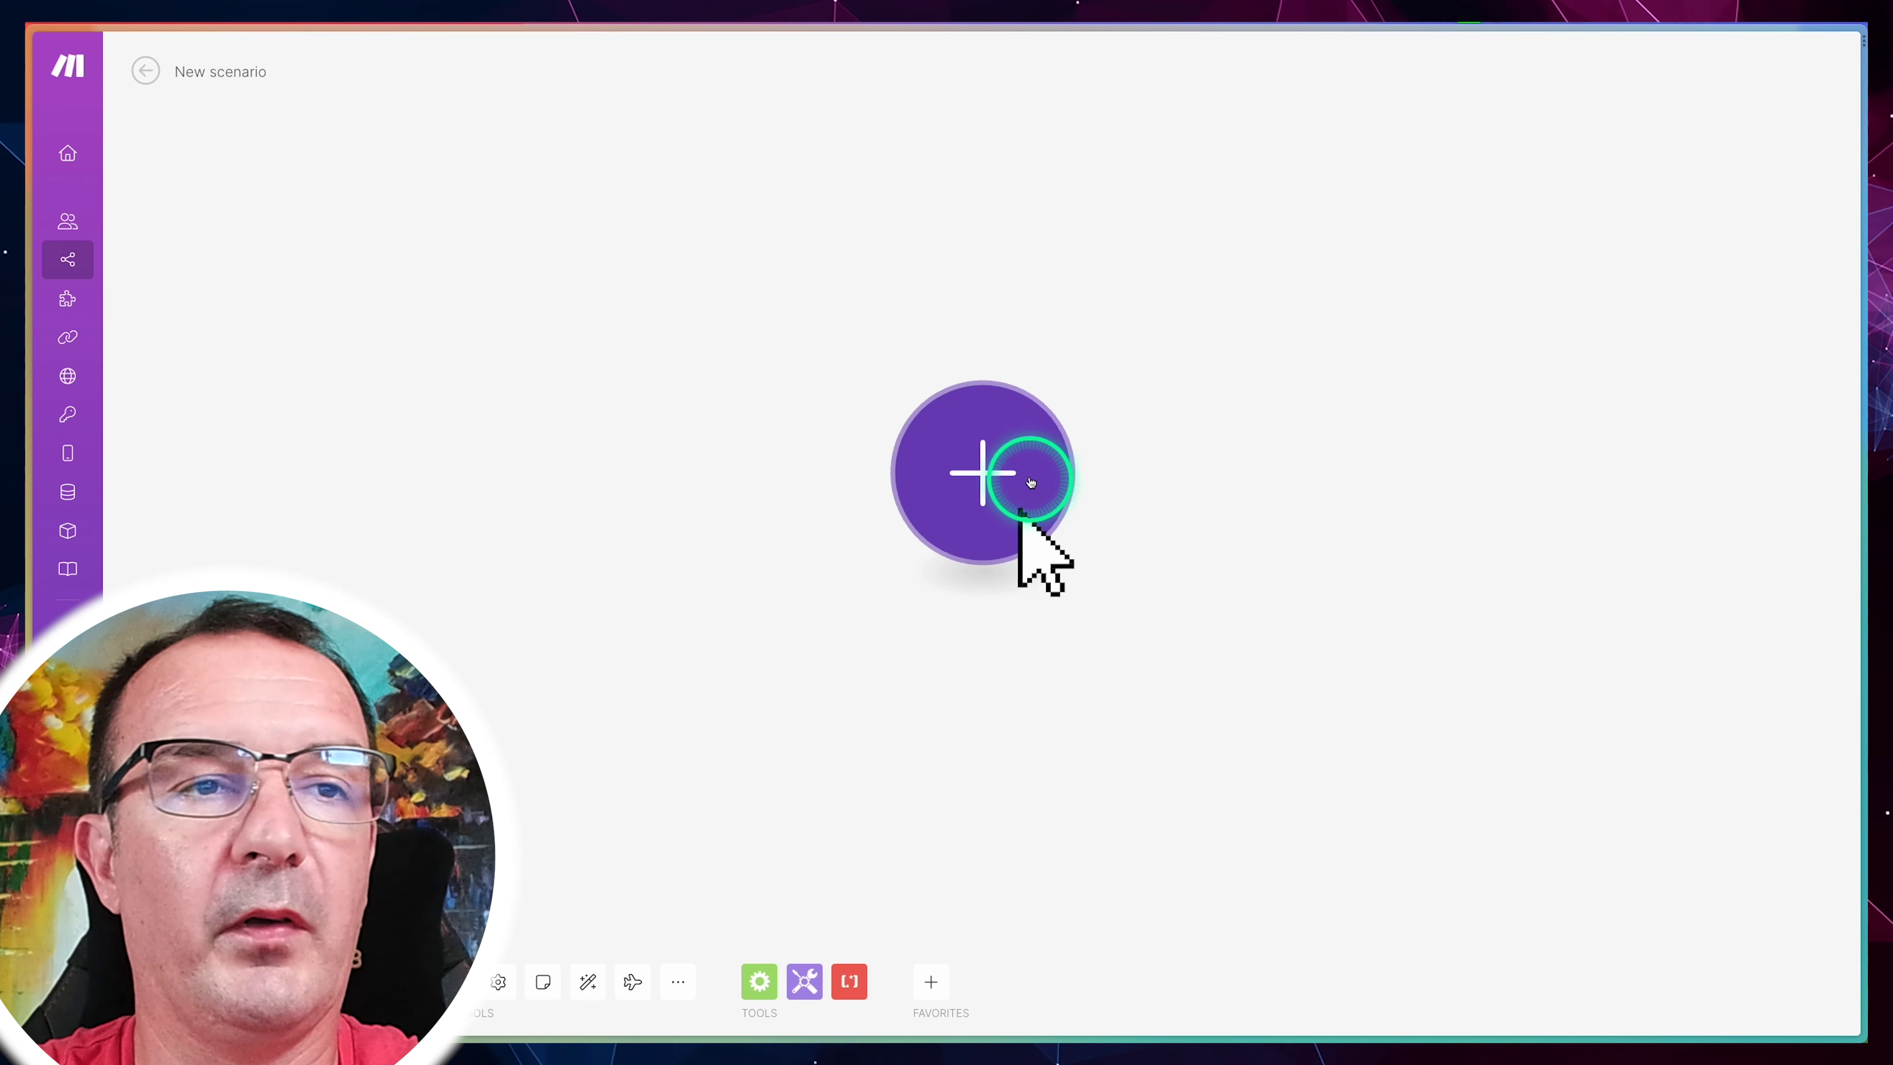
pyautogui.click(1030, 482)
pyautogui.write('Todoist')
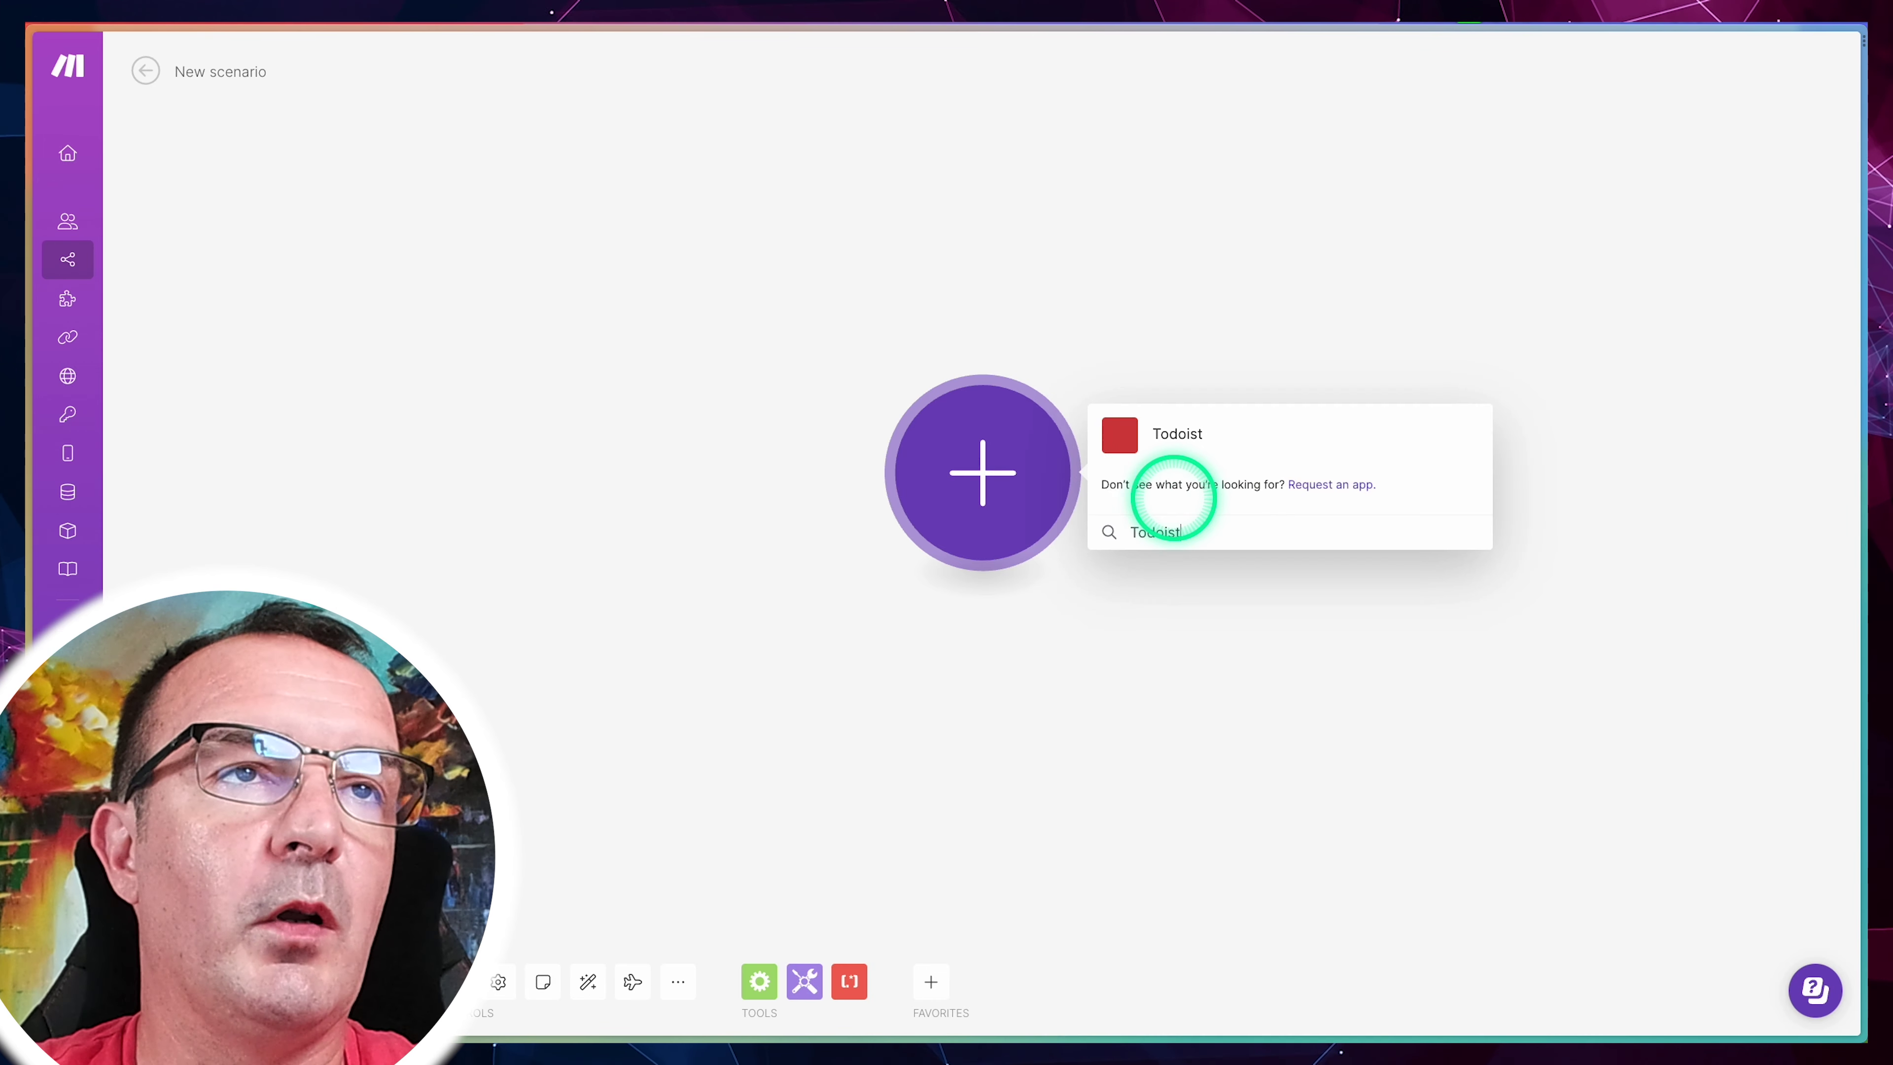
pyautogui.click(1223, 459)
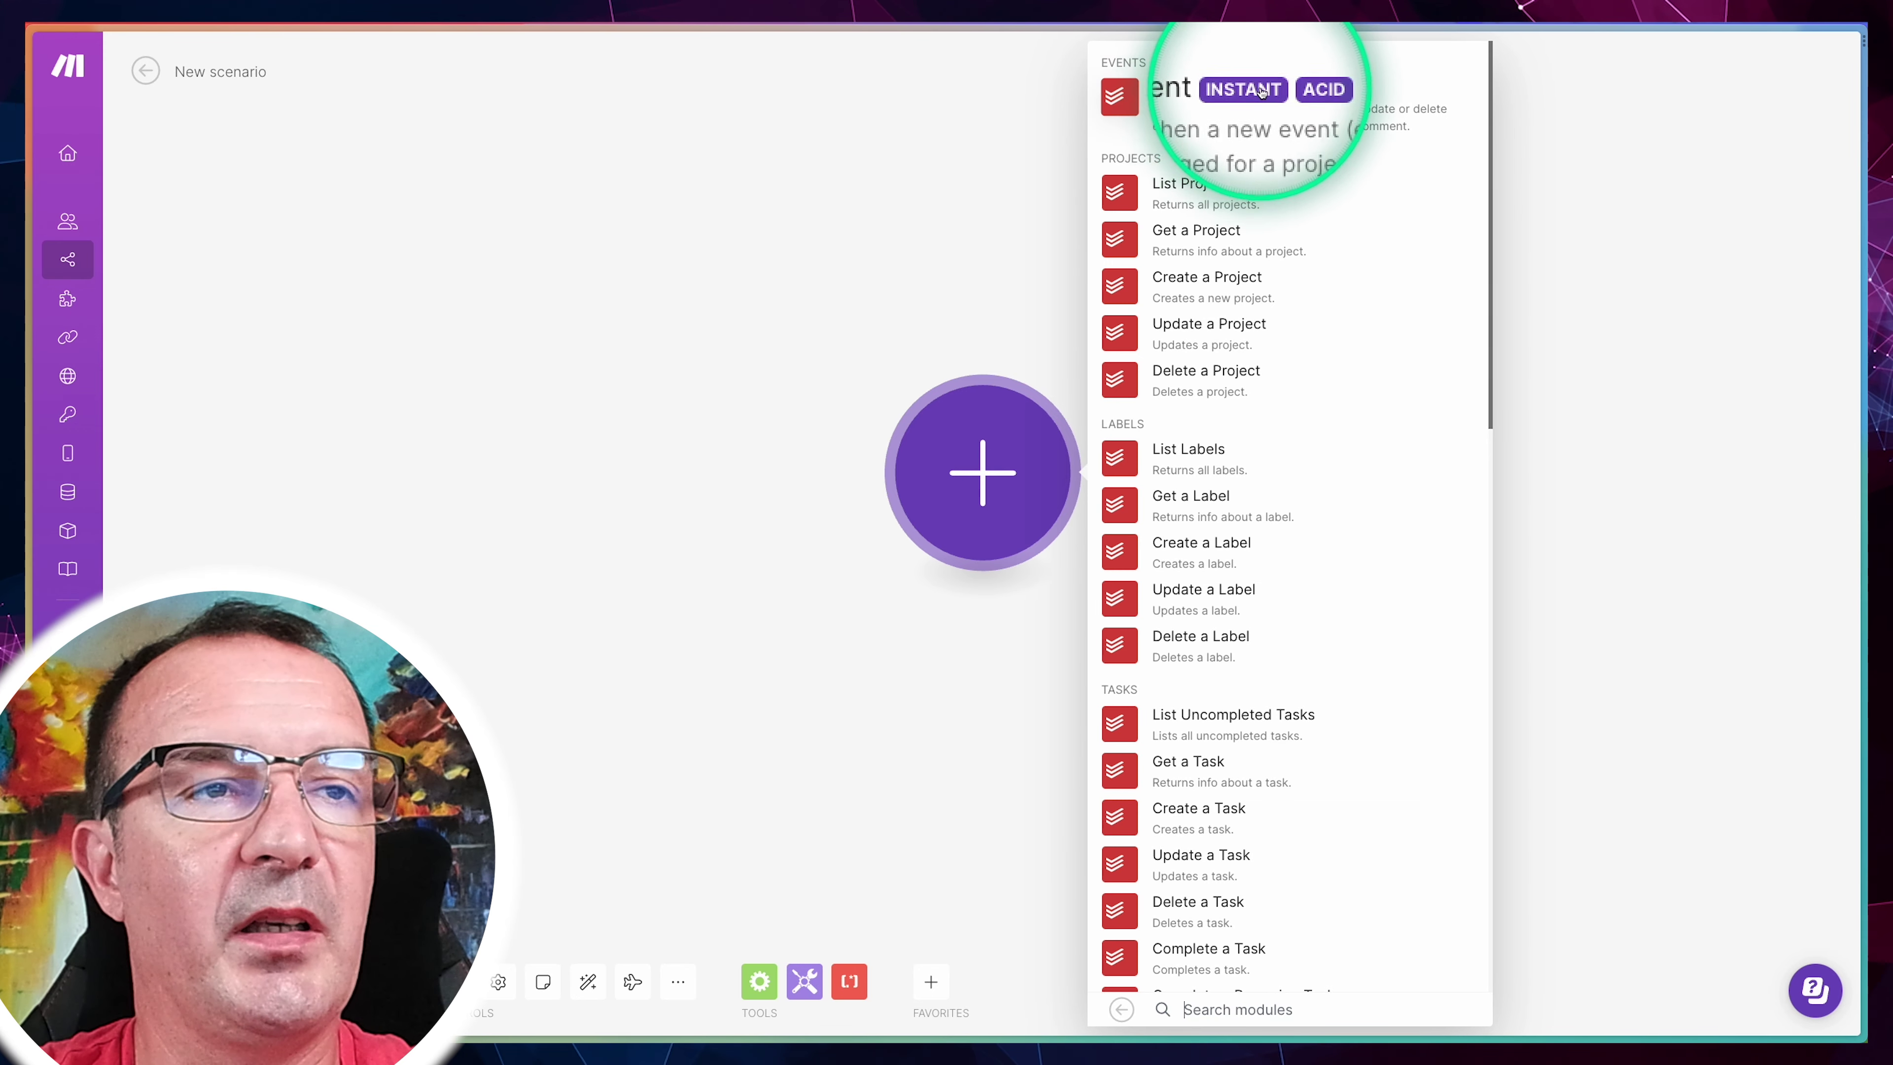
pyautogui.click(1204, 90)
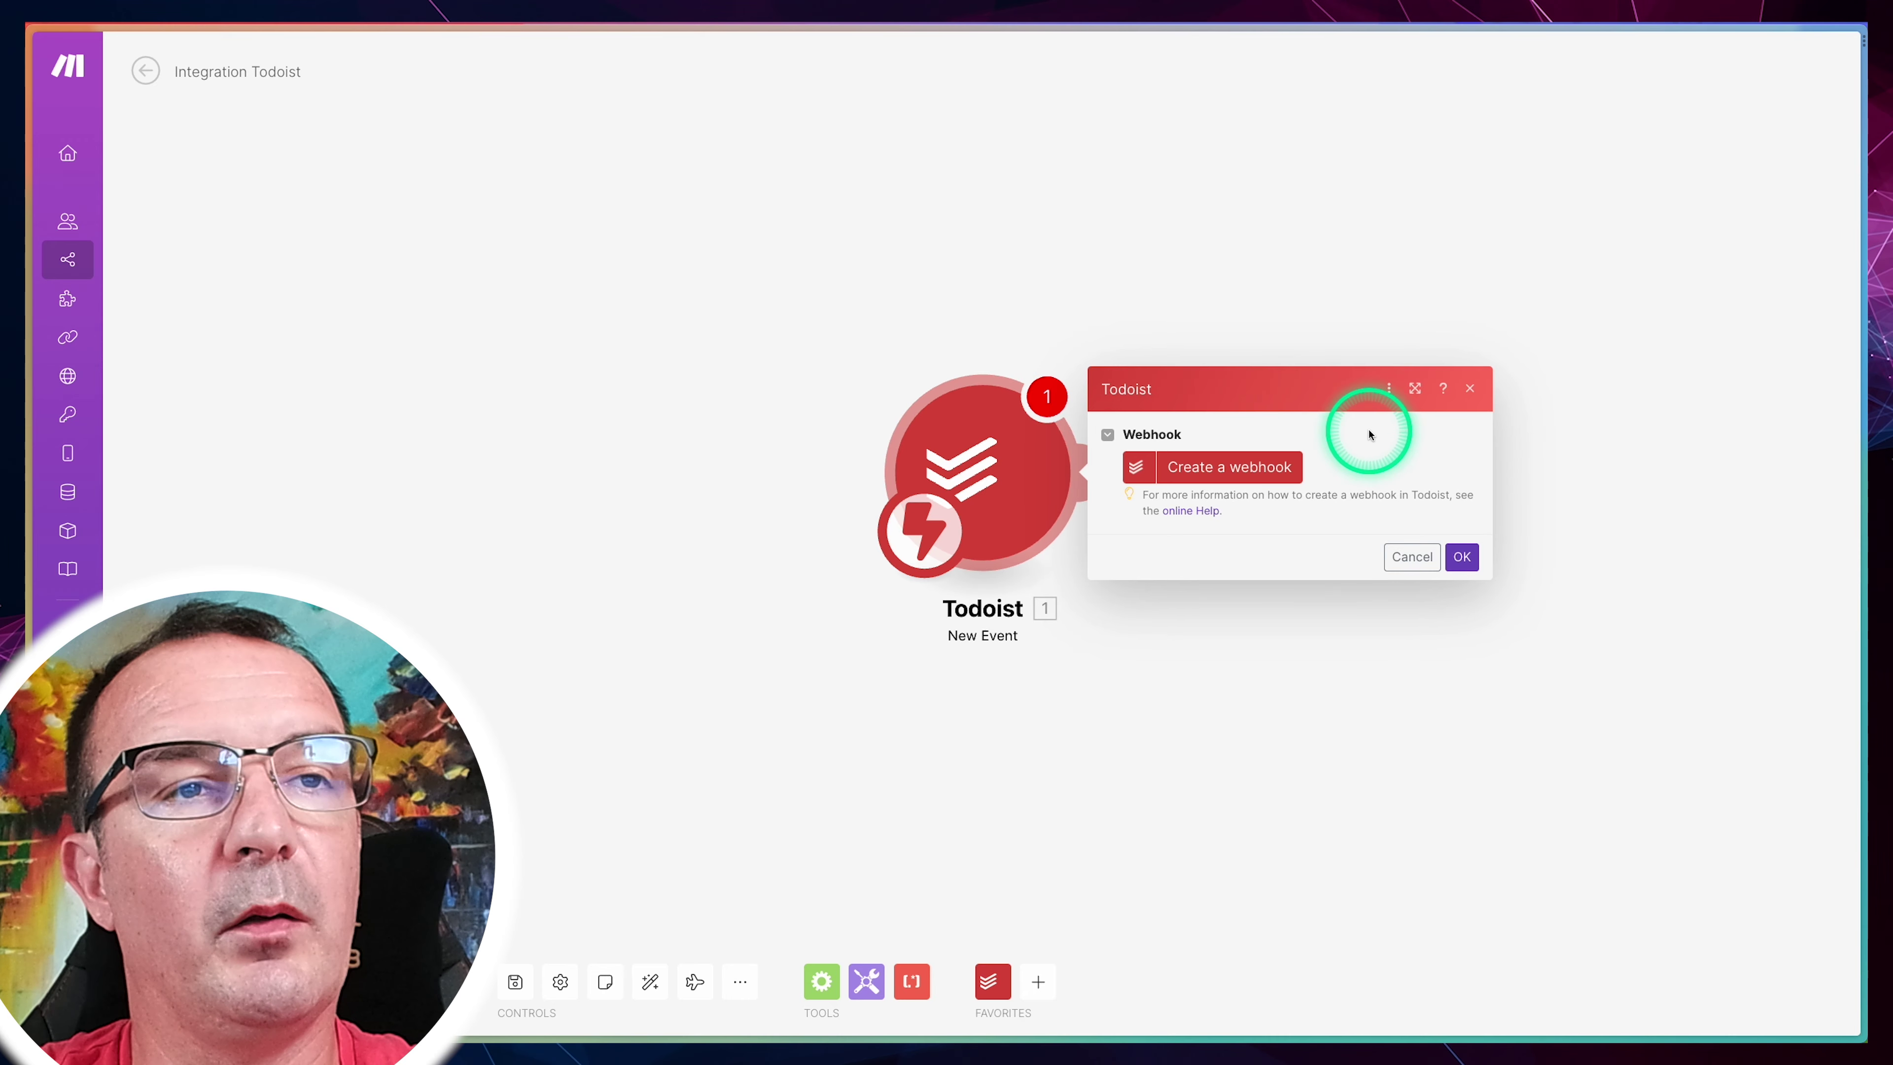